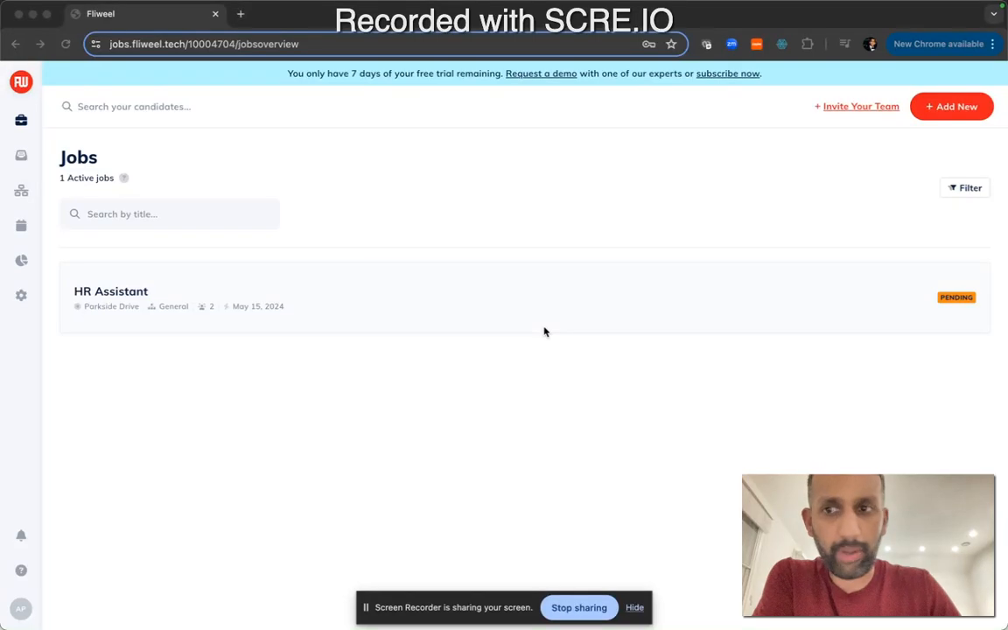
left_click(28, 85)
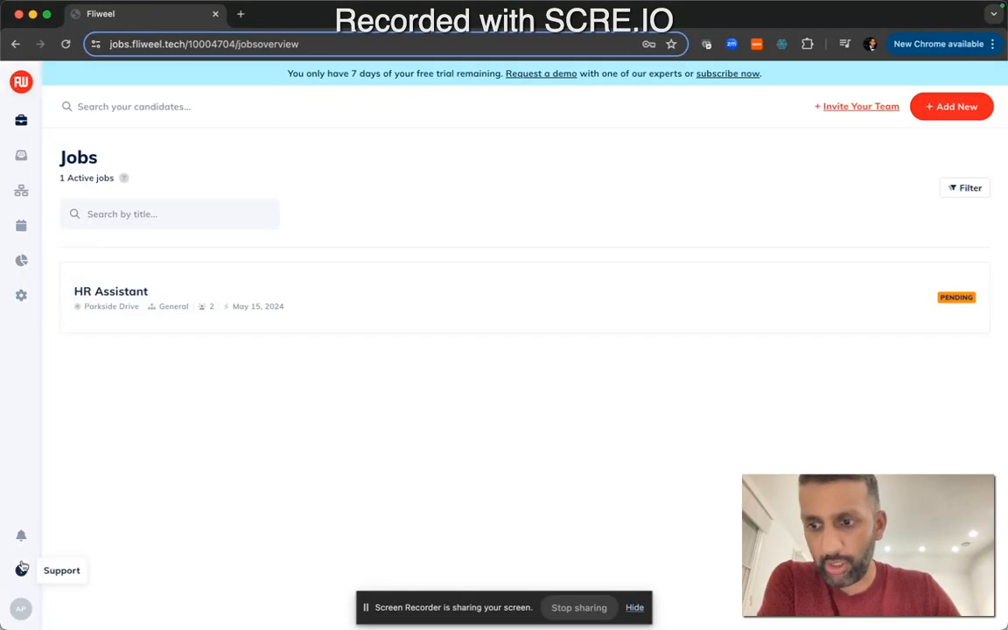
left_click(22, 608)
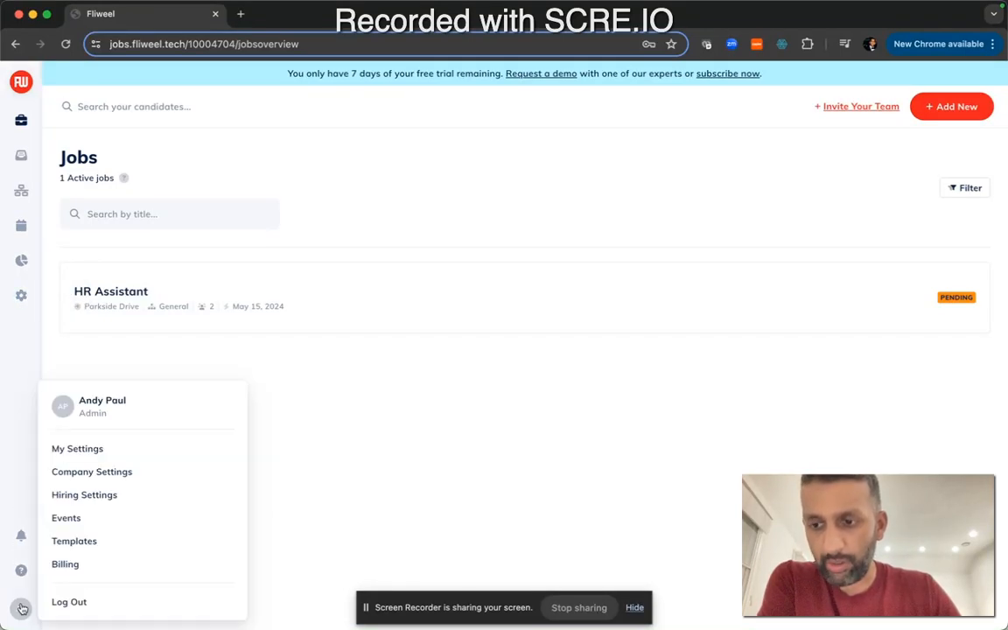
left_click(122, 358)
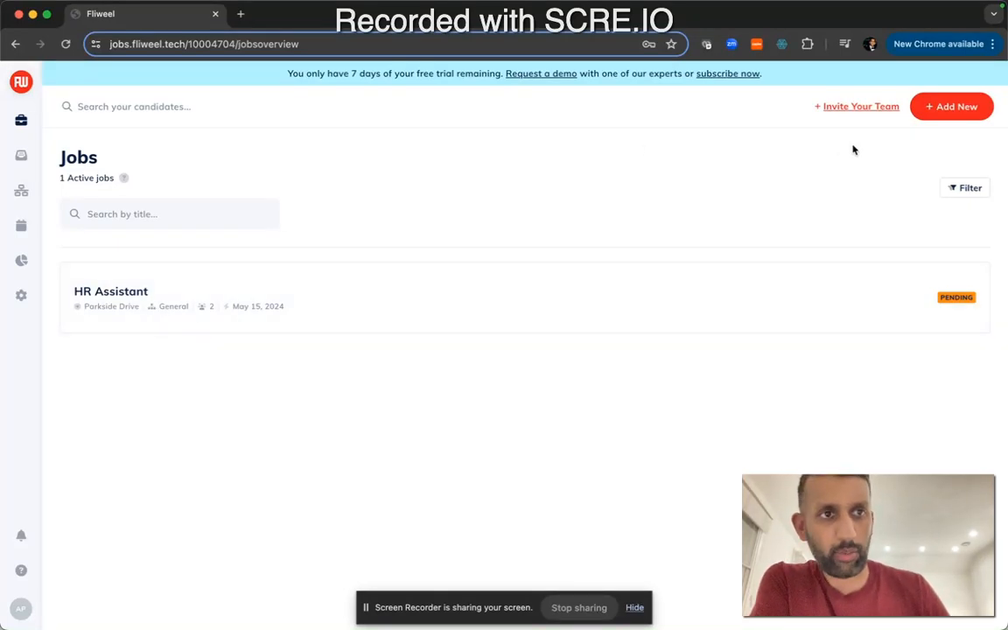
Start a new job posting titled Finance Assistant and accept the suggested template job description
left_click(956, 118)
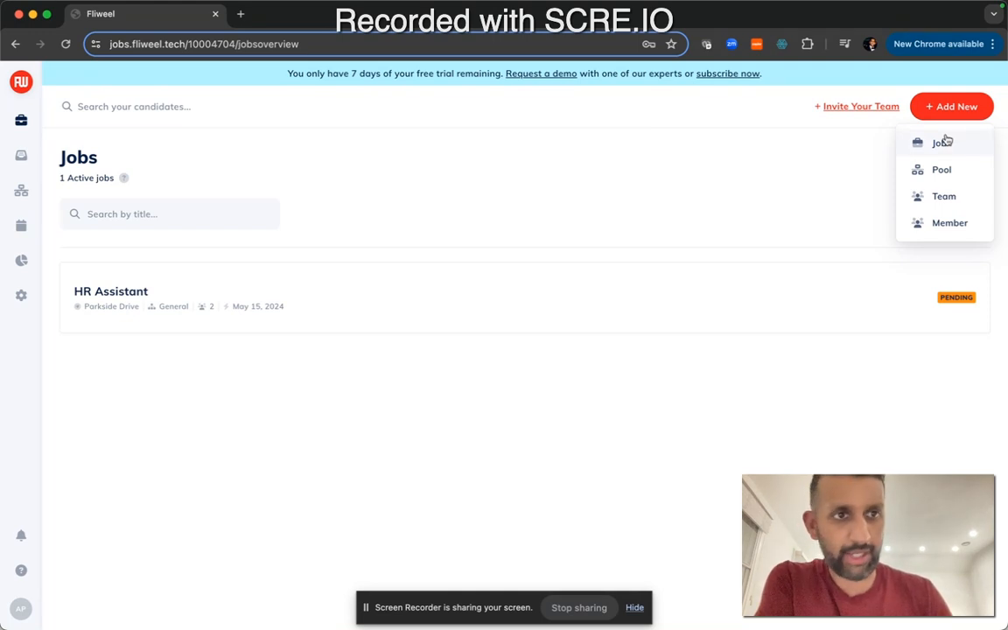
left_click(942, 142)
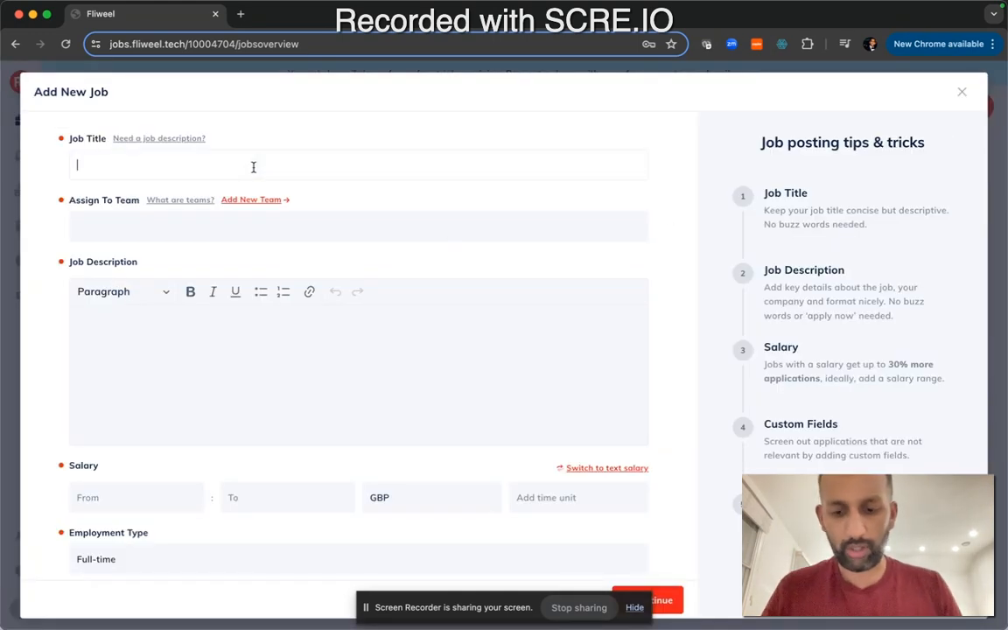
type("F")
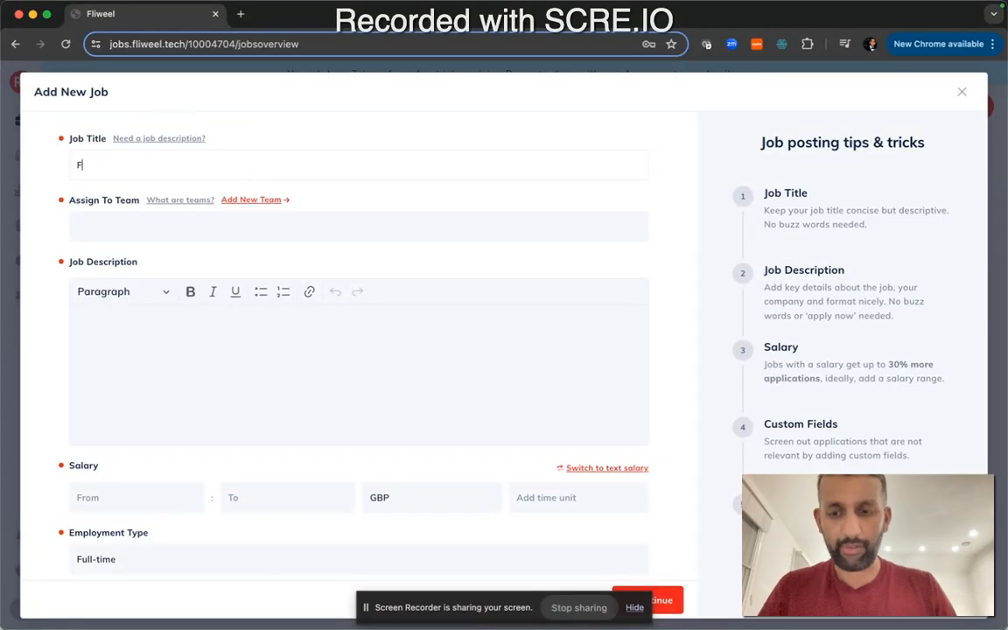
type("inance man")
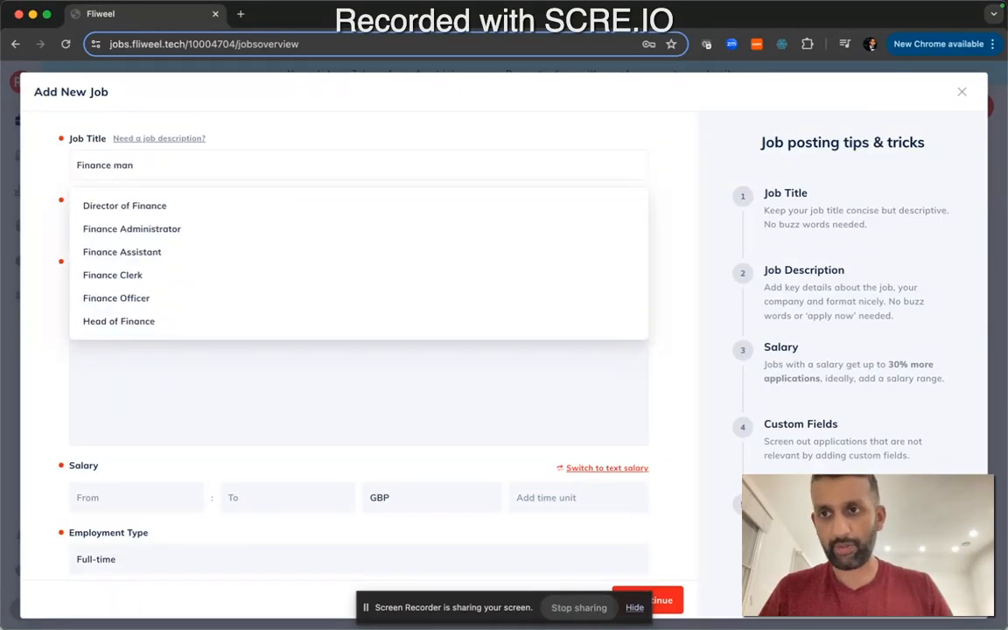
type("ge")
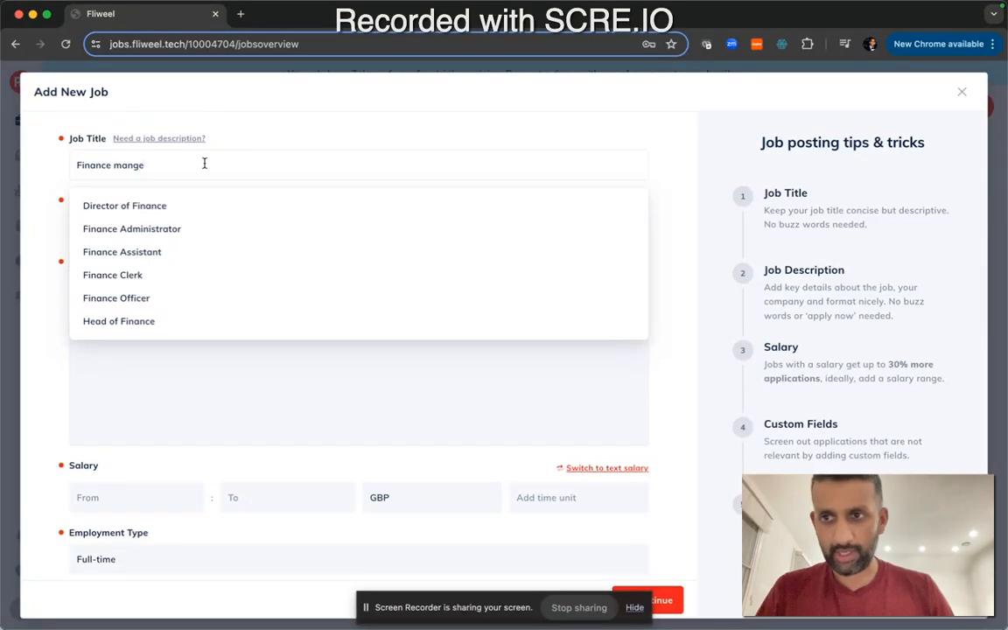
left_click(145, 254)
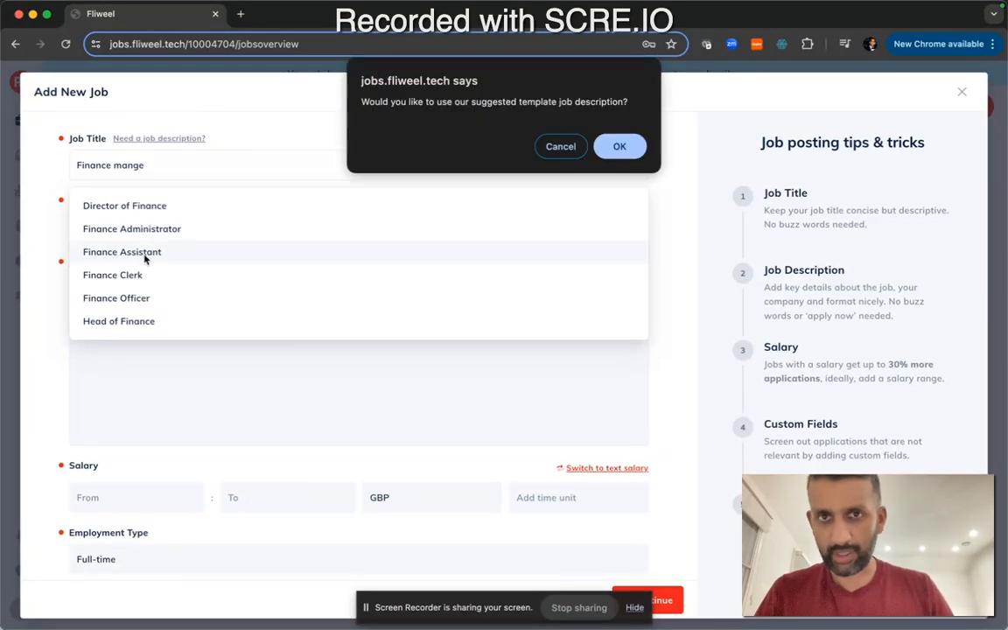
left_click(619, 147)
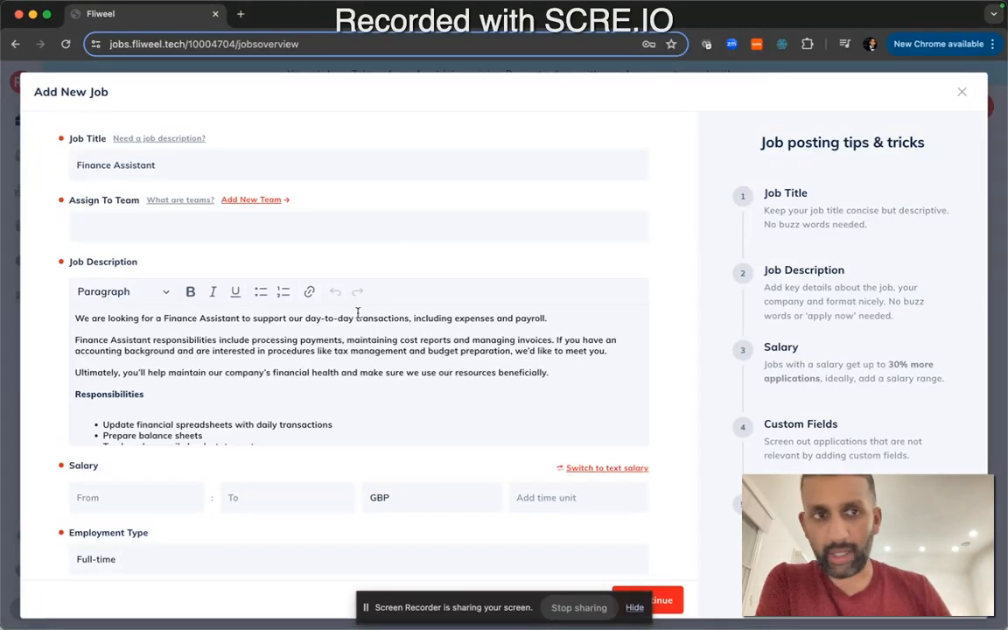
Review the template job description and the available team options
scroll(206, 318, "down", 4)
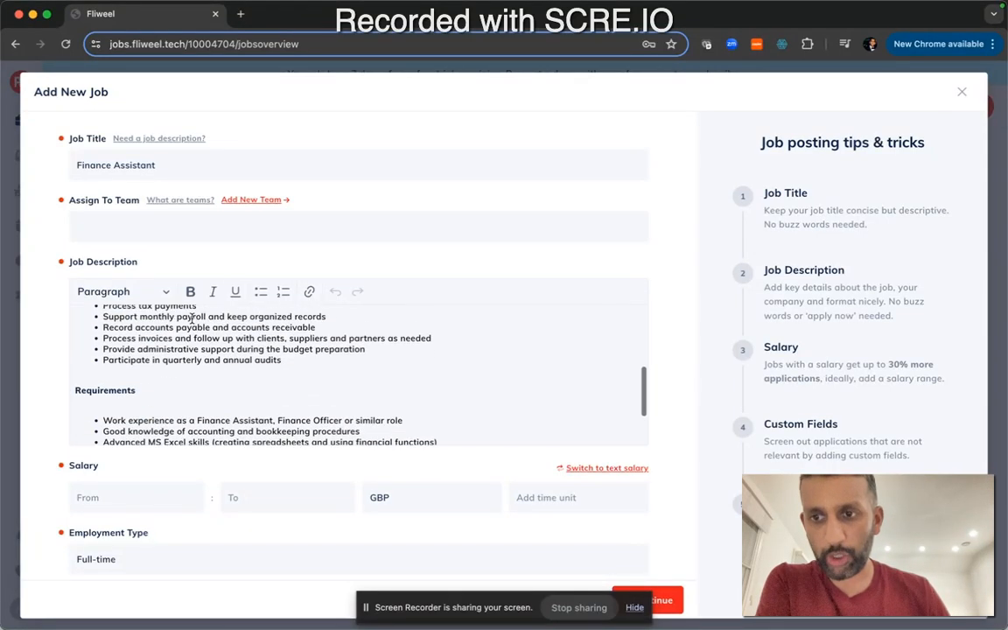
scroll(191, 319, "down", 5)
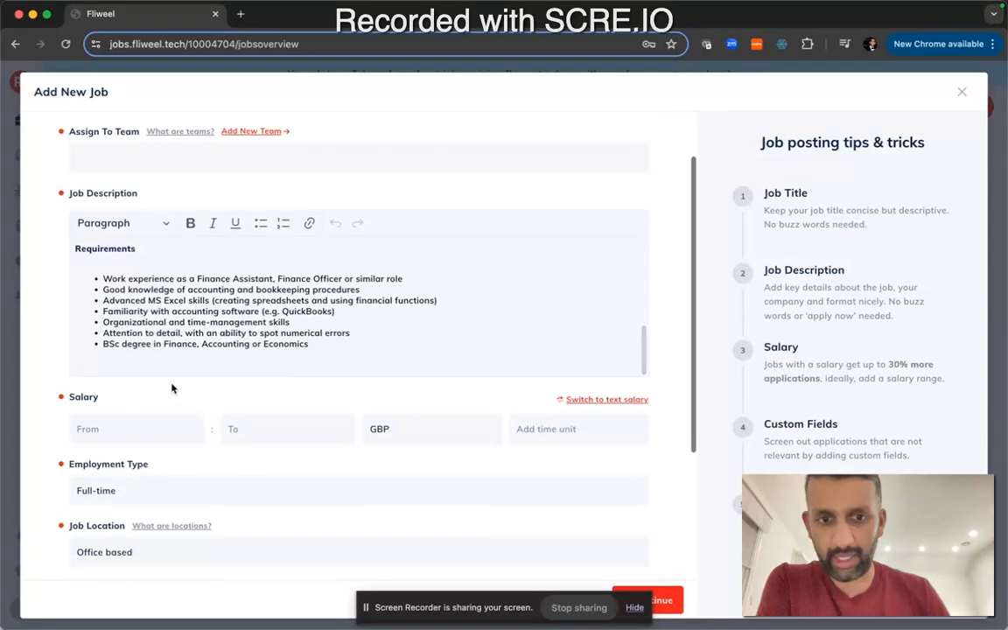
scroll(166, 394, "up", 3)
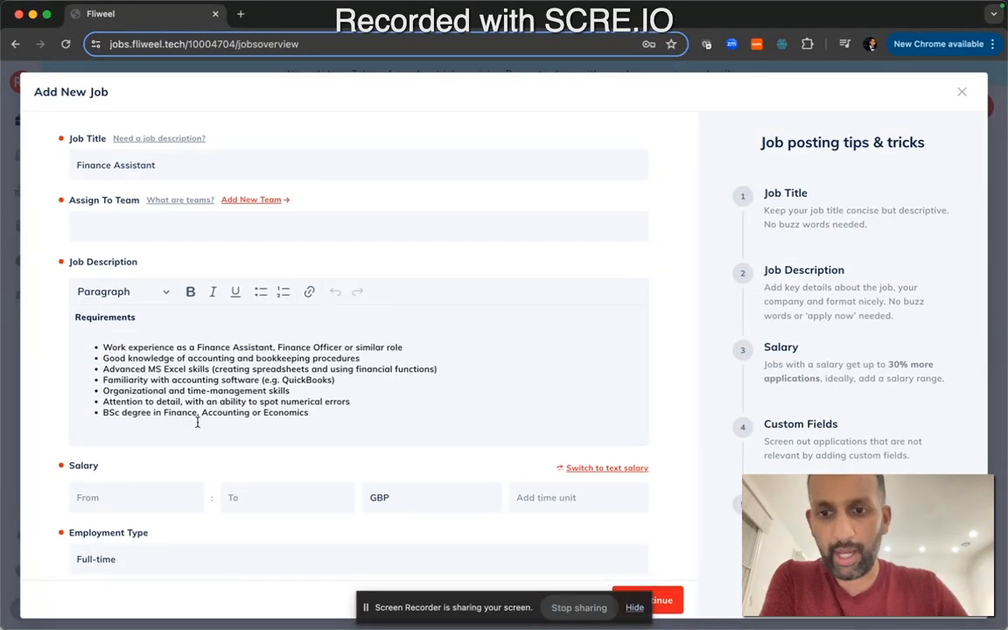
scroll(222, 399, "up", 5)
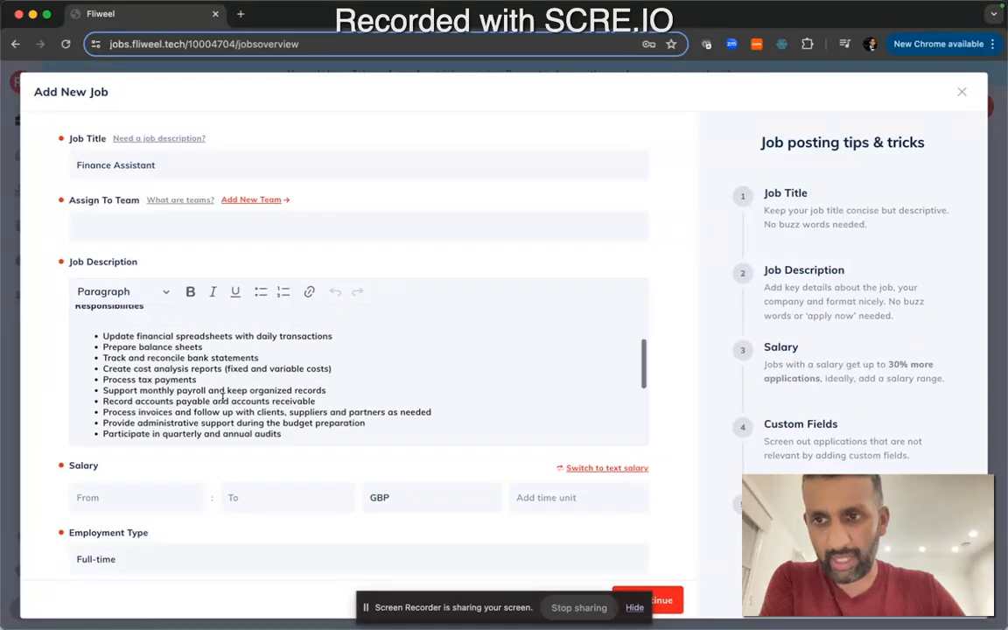
scroll(196, 366, "up", 3)
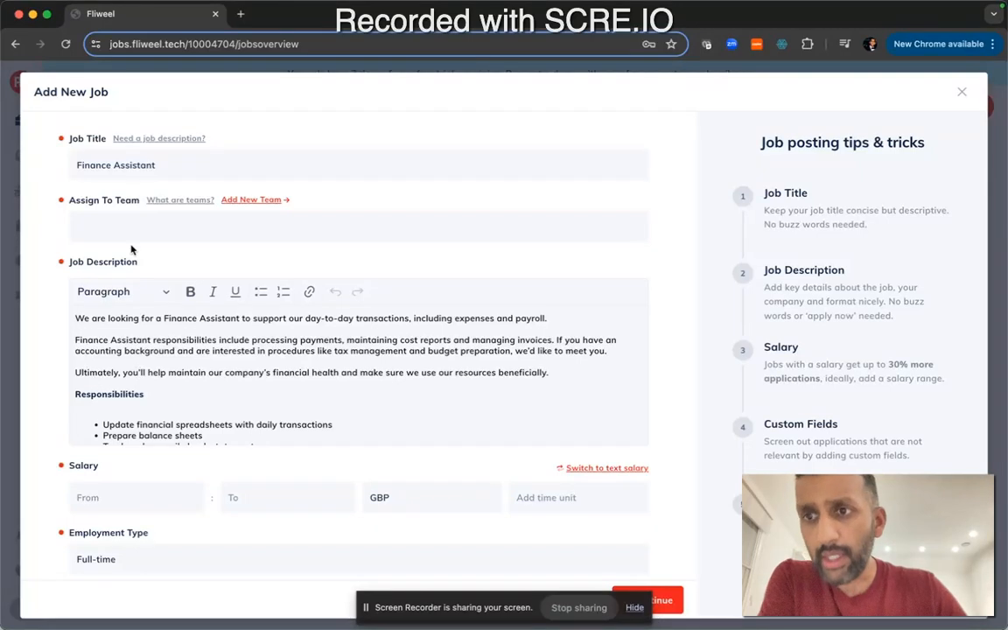
left_click(112, 221)
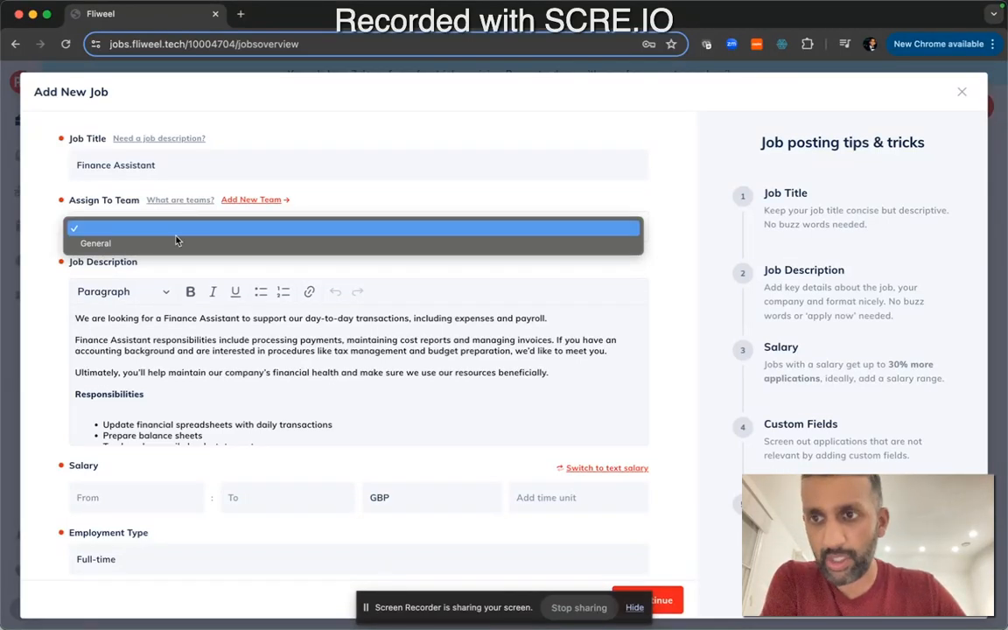
left_click(305, 198)
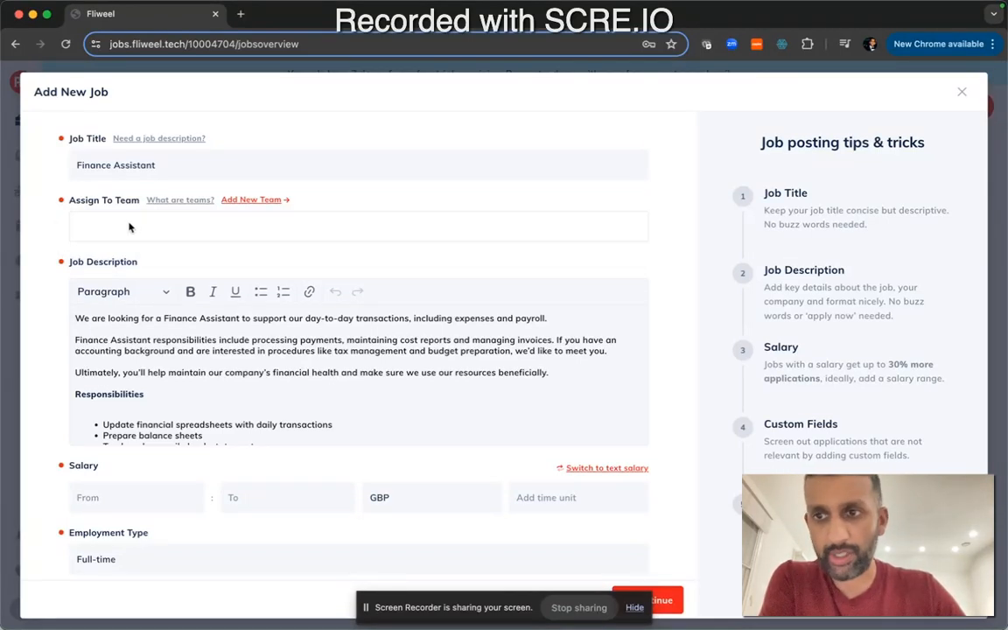
Set the salary range from 30000 to 50000
scroll(123, 225, "down", 4)
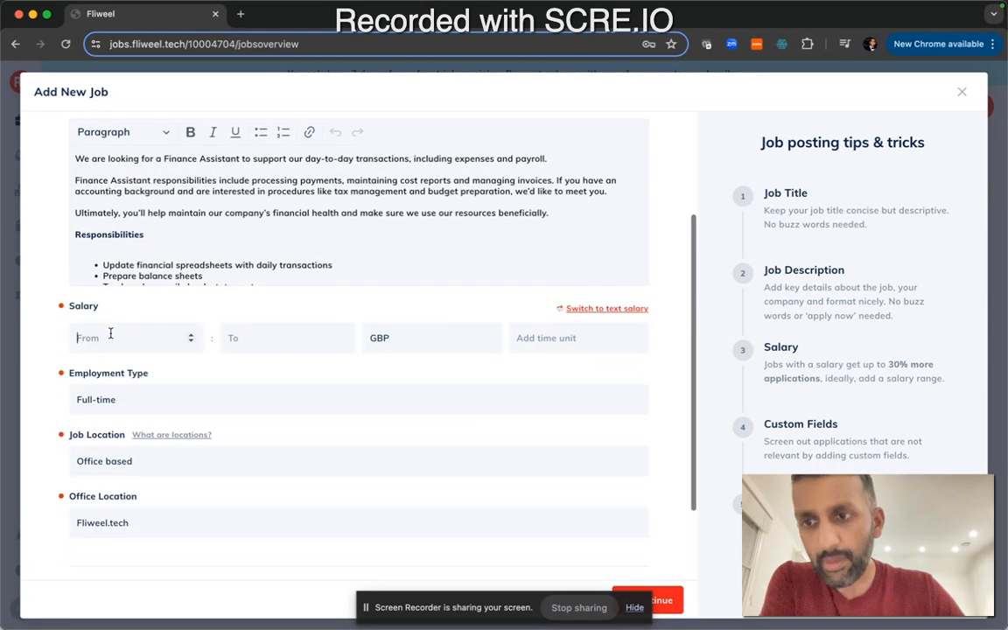
scroll(161, 295, "up", 3)
scroll(160, 295, "down", 5)
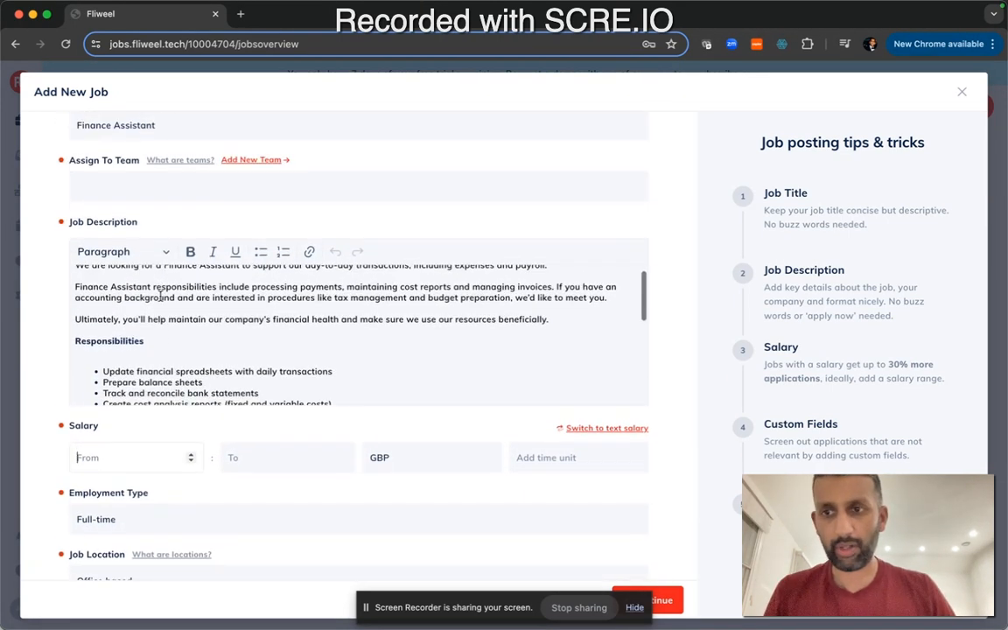
scroll(160, 295, "down", 5)
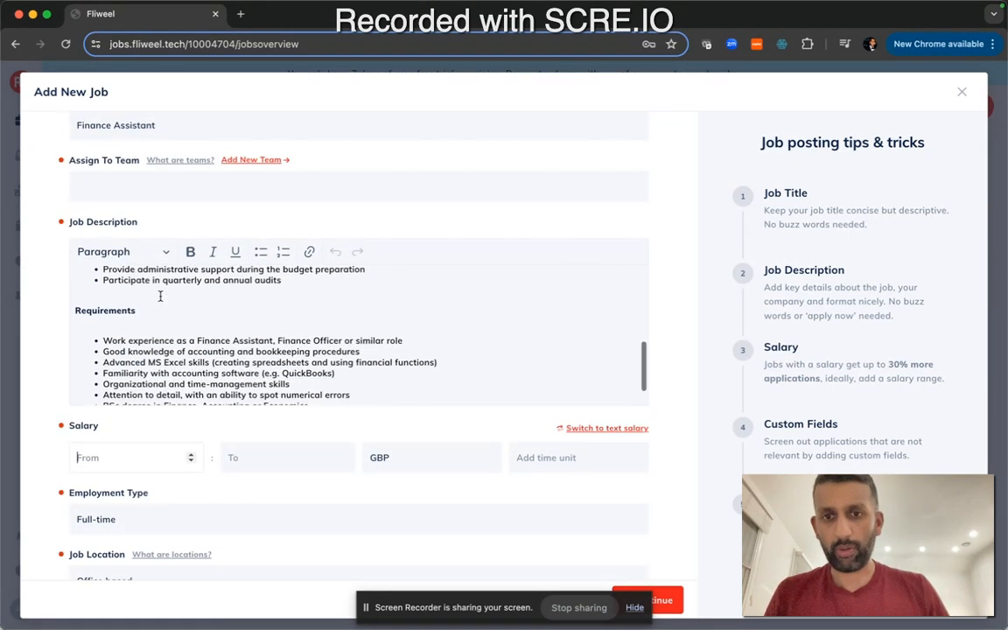
scroll(113, 415, "down", 1)
left_click(103, 427)
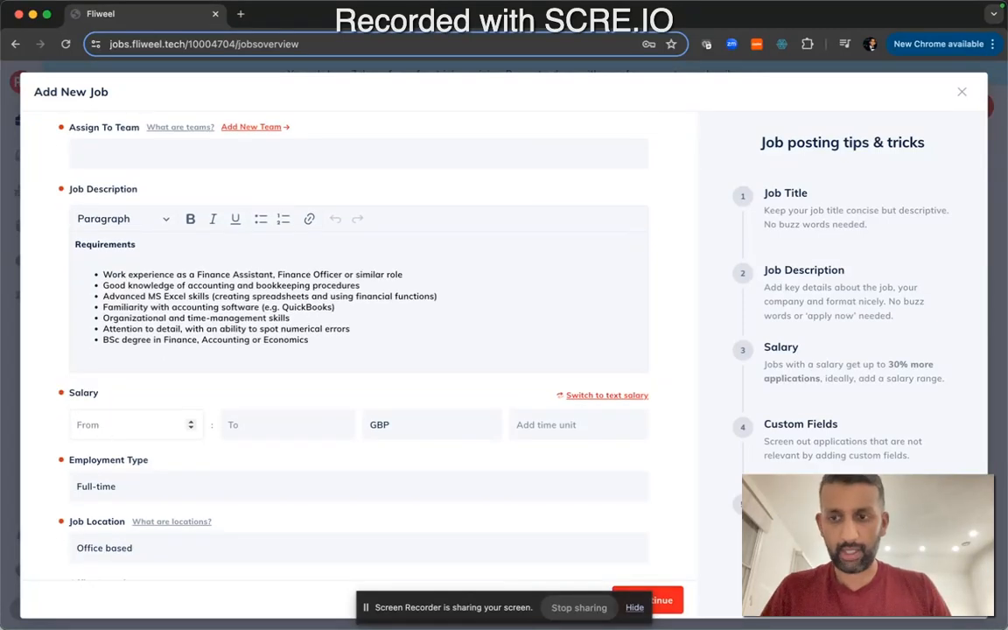
type("30000")
left_click(270, 428)
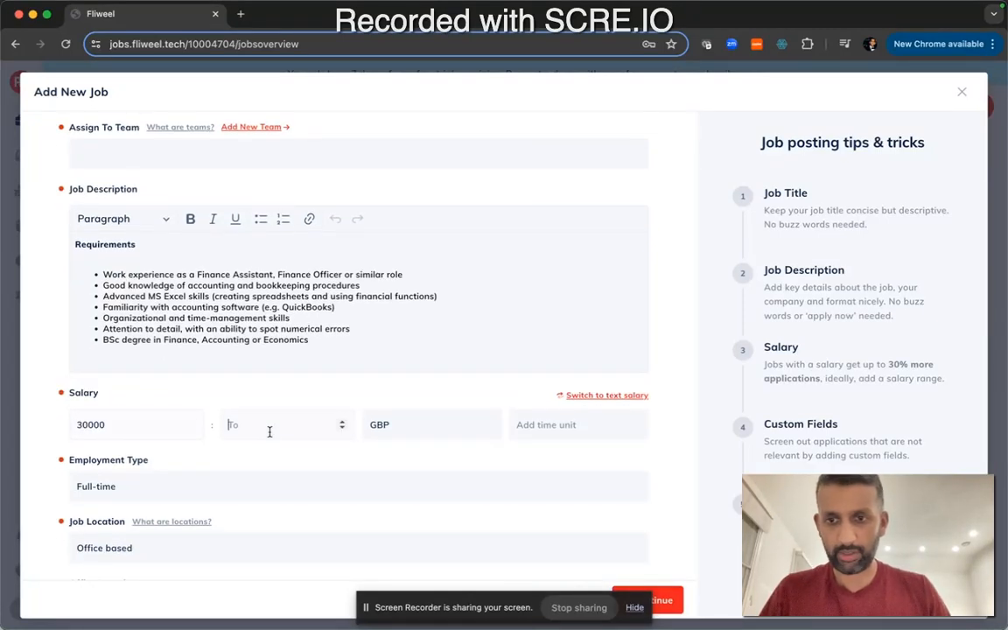
type("50000")
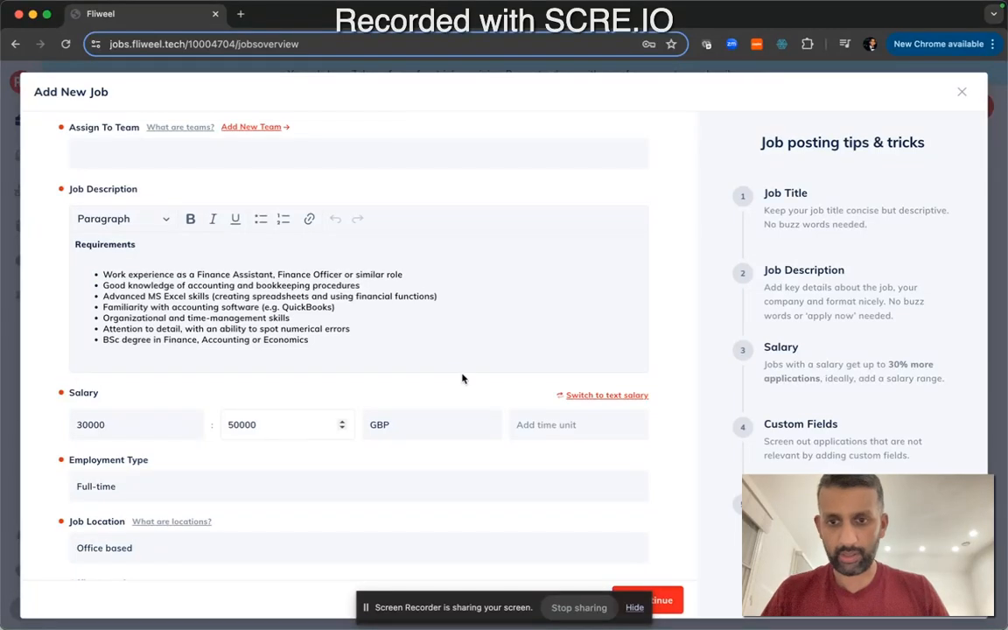
Browse the salary currency list, keeping GBP, and set the salary time unit to Per annum
left_click(434, 420)
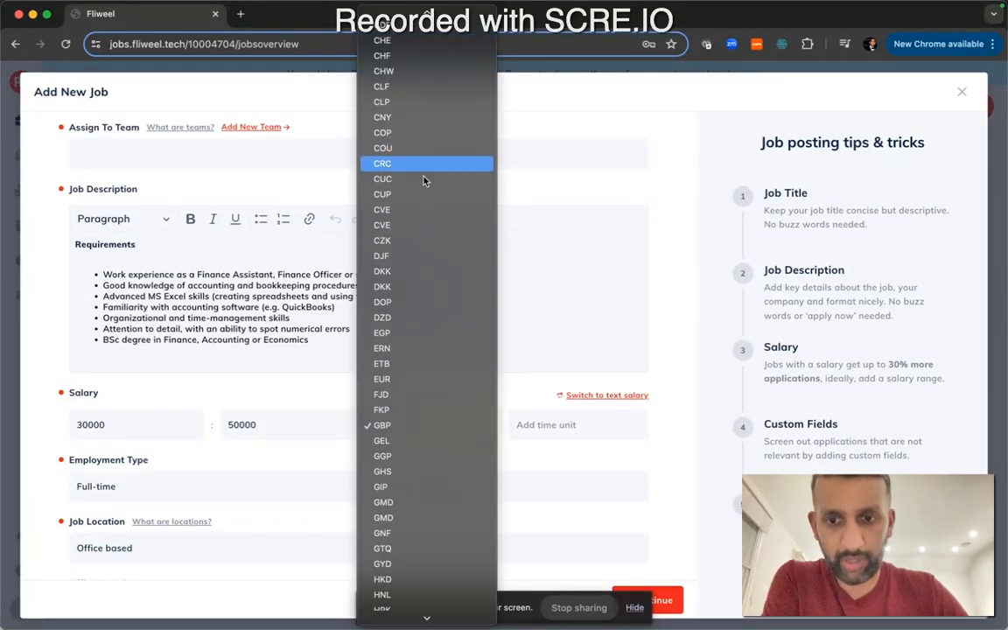
scroll(423, 372, "down", 10)
scroll(419, 265, "up", 5)
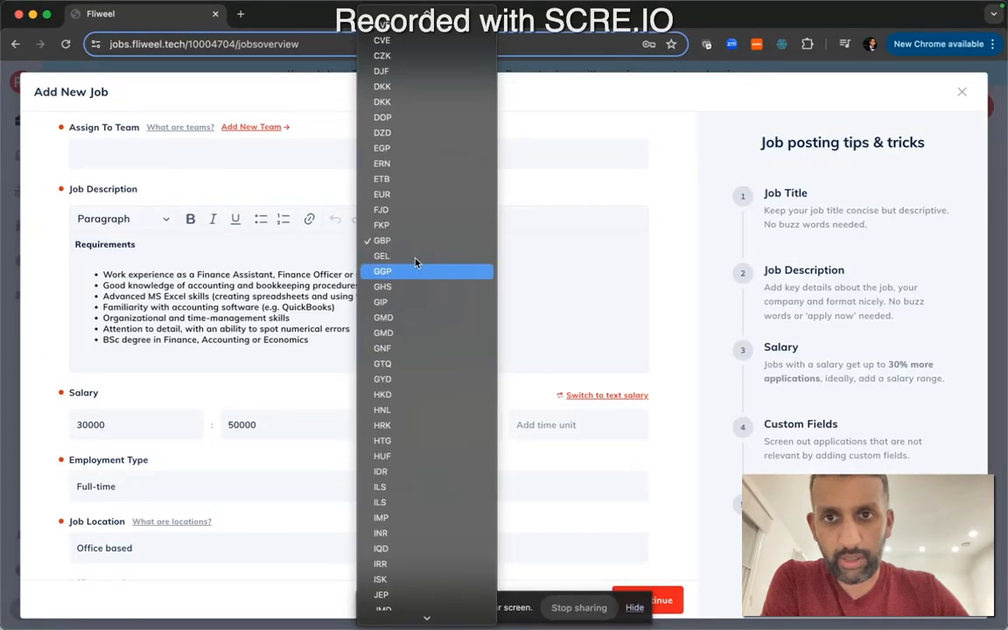
scroll(420, 256, "down", 3)
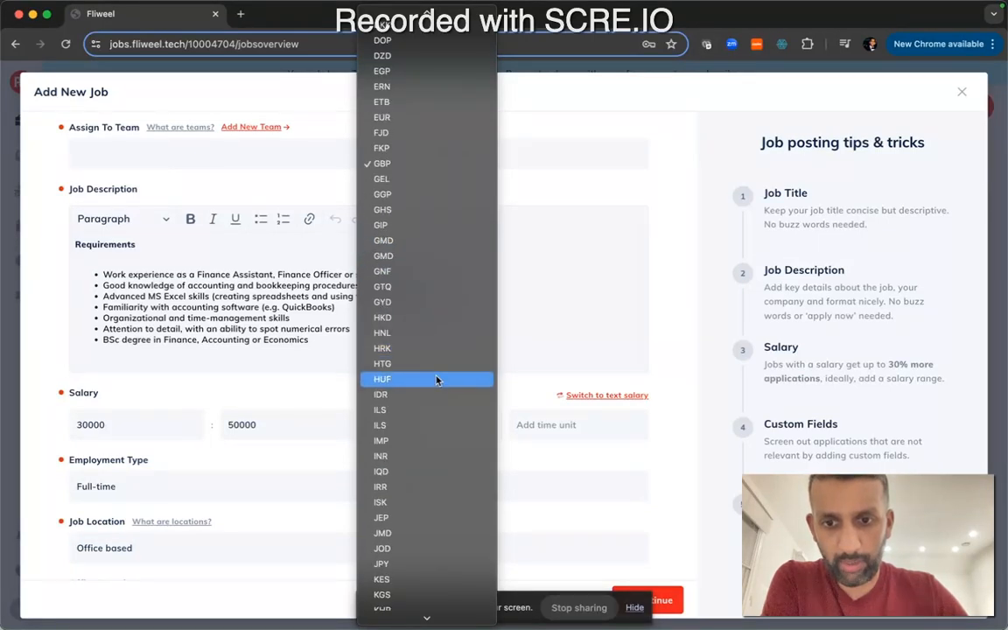
scroll(444, 470, "down", 15)
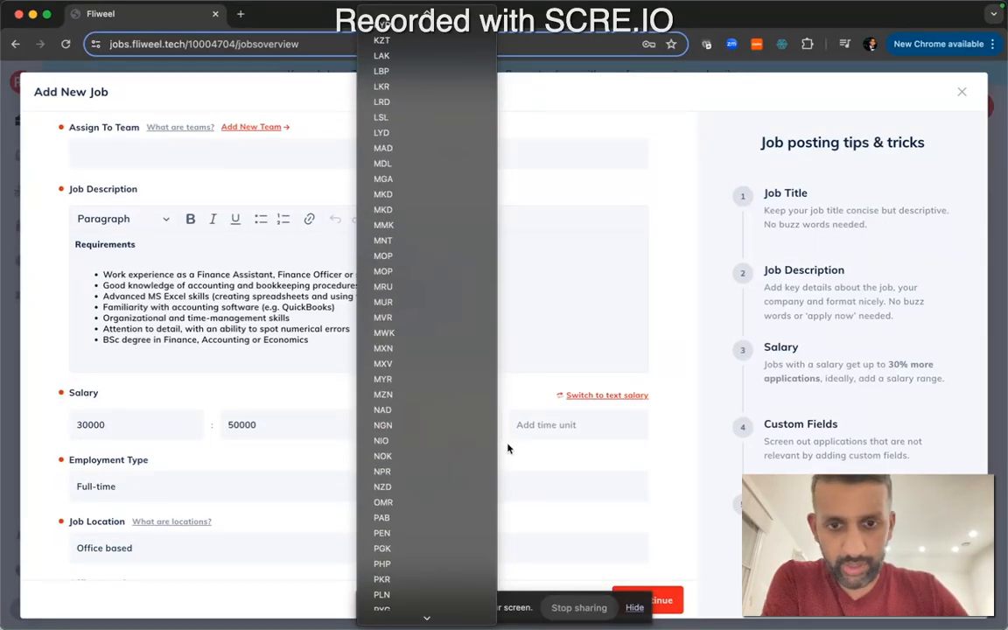
left_click(540, 448)
left_click(540, 438)
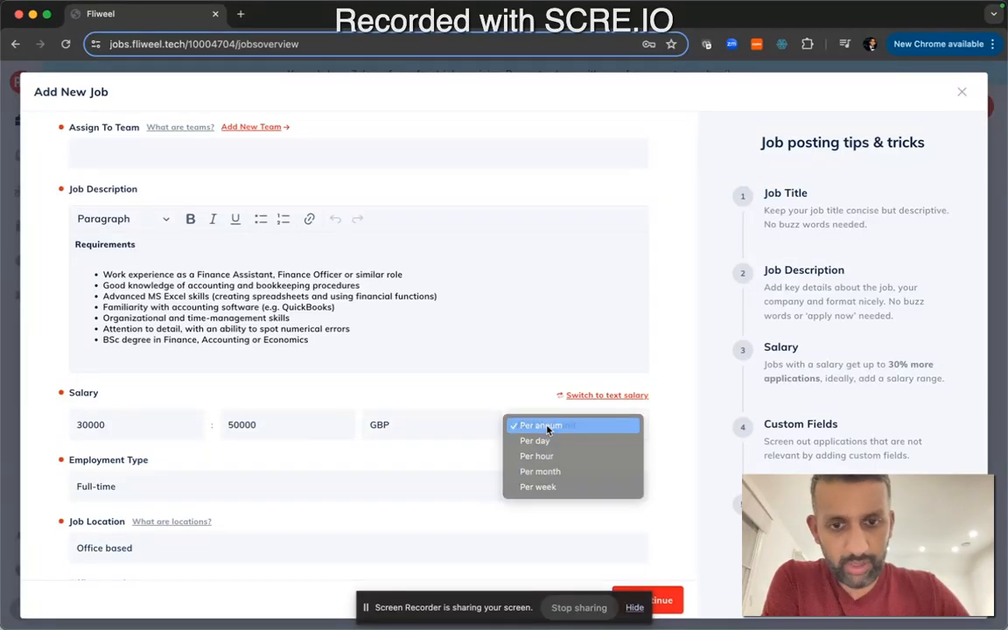
left_click(548, 428)
Review the employment type options, keeping Full-time
scroll(238, 479, "down", 5)
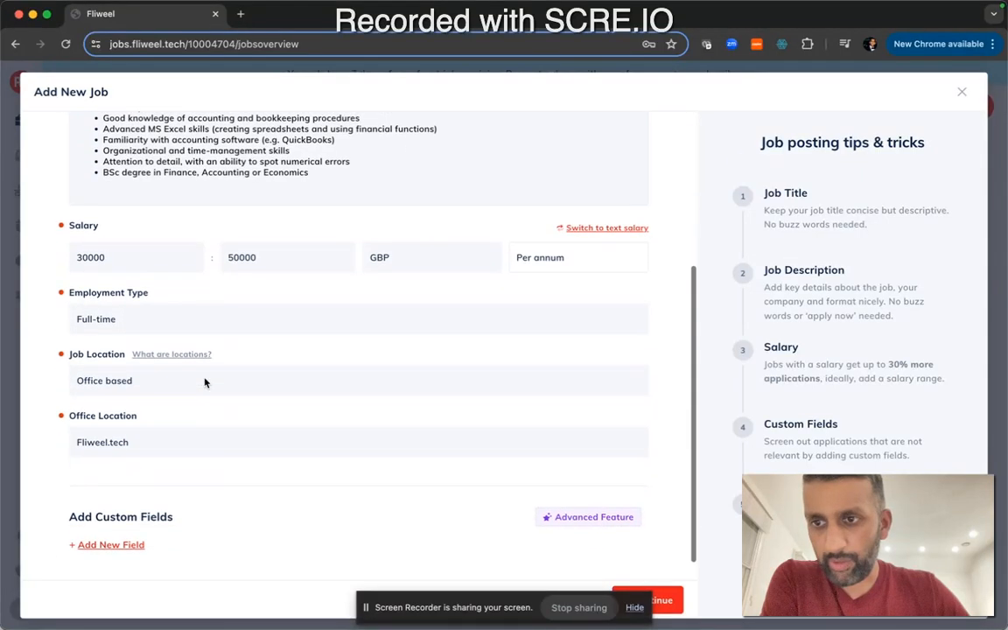
scroll(157, 290, "down", 2)
left_click(157, 290)
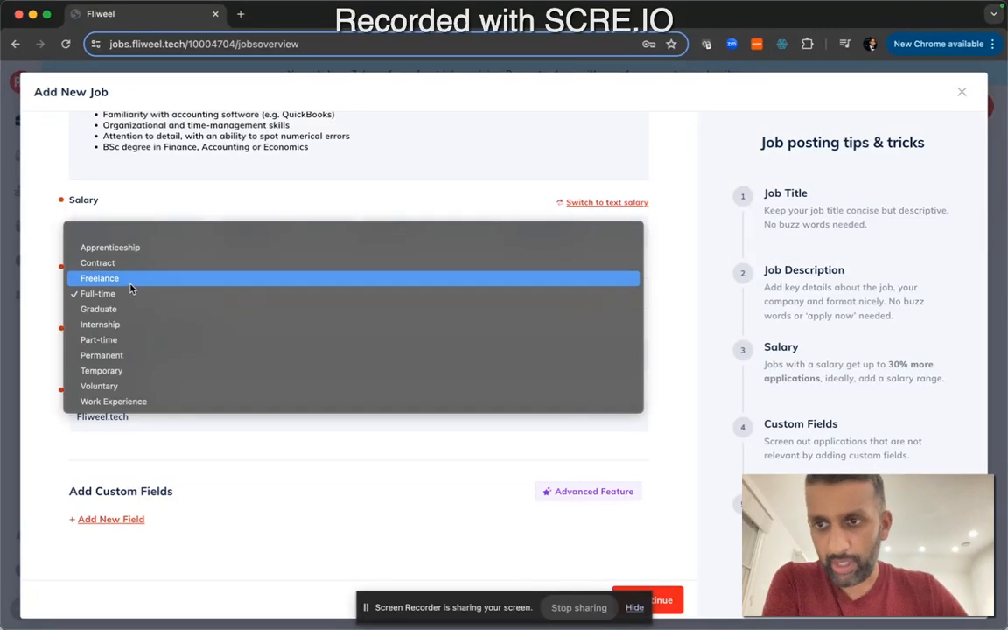
left_click(38, 312)
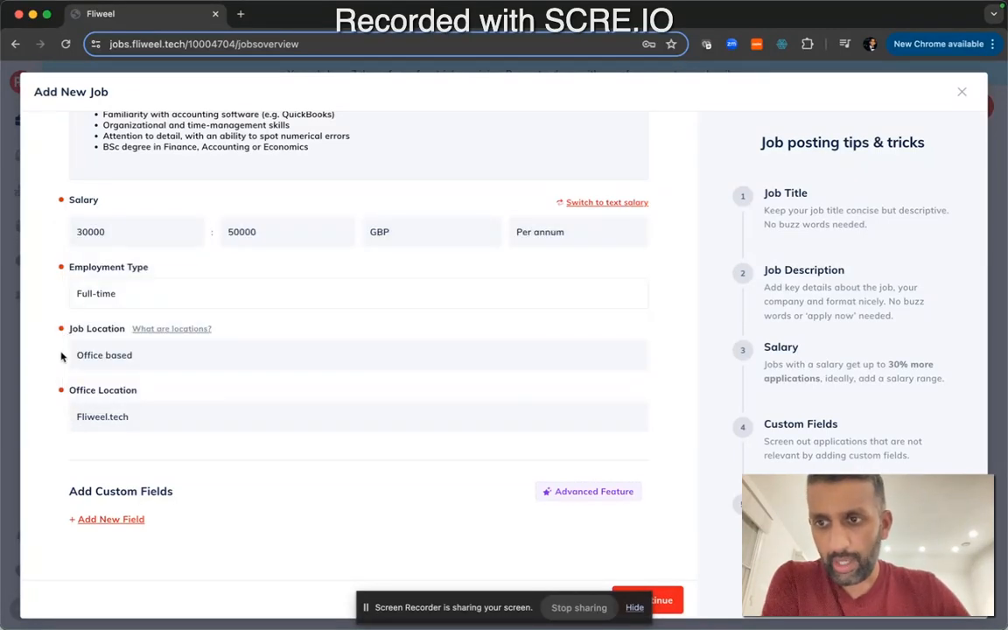
Review the job location and office location options, keeping Office based and Fliweel.tech
left_click(90, 365)
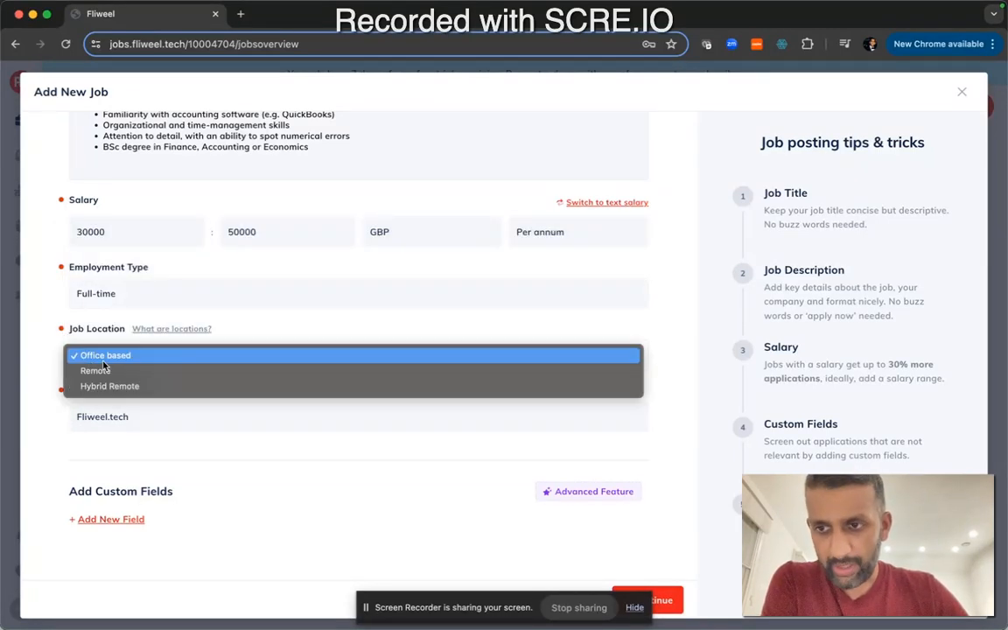
left_click(42, 371)
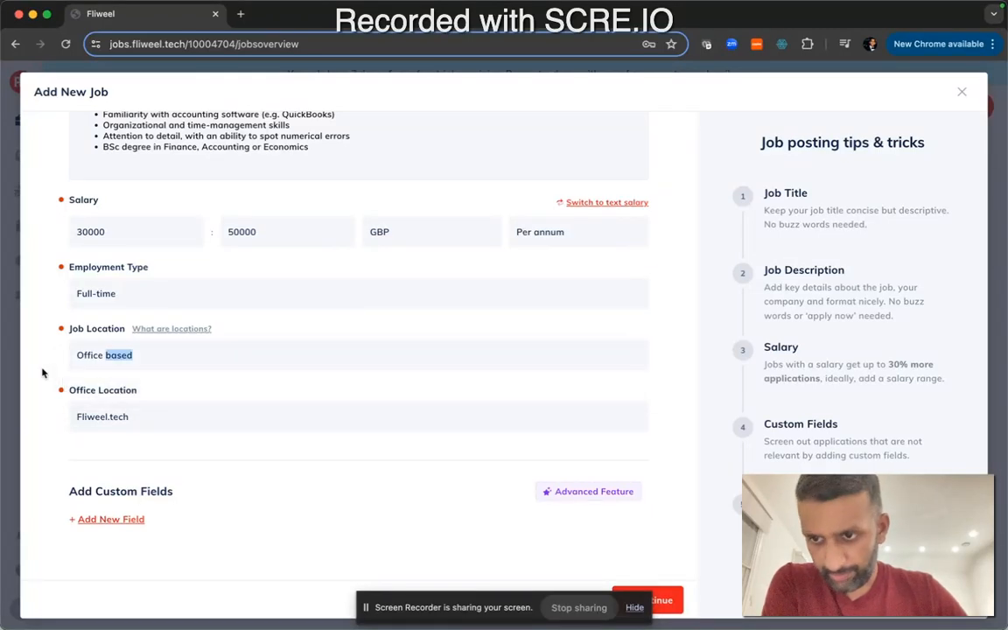
left_click(99, 415)
left_click(37, 392)
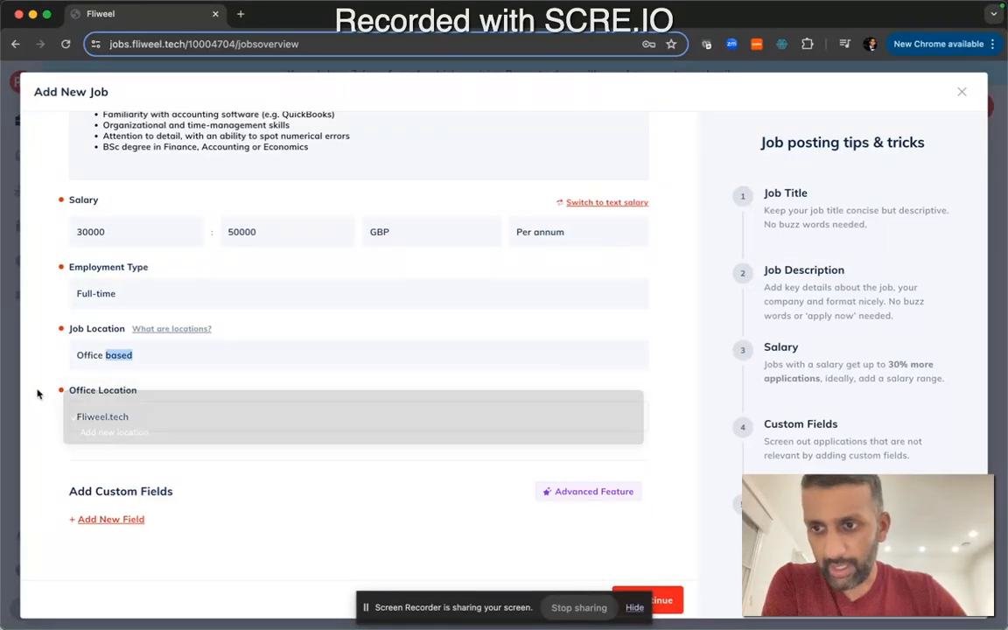
left_click(105, 418)
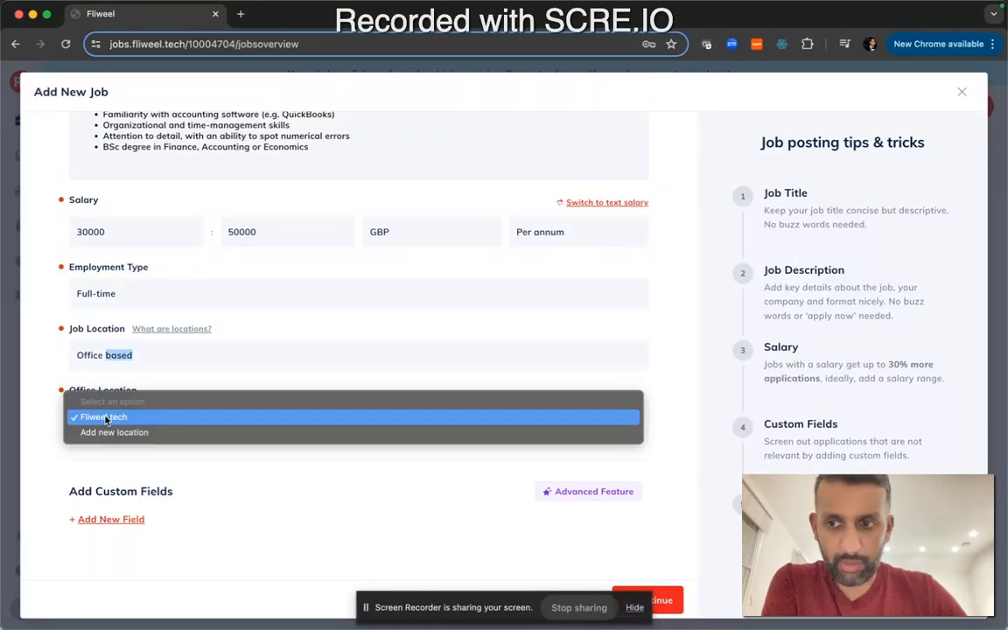
left_click(51, 404)
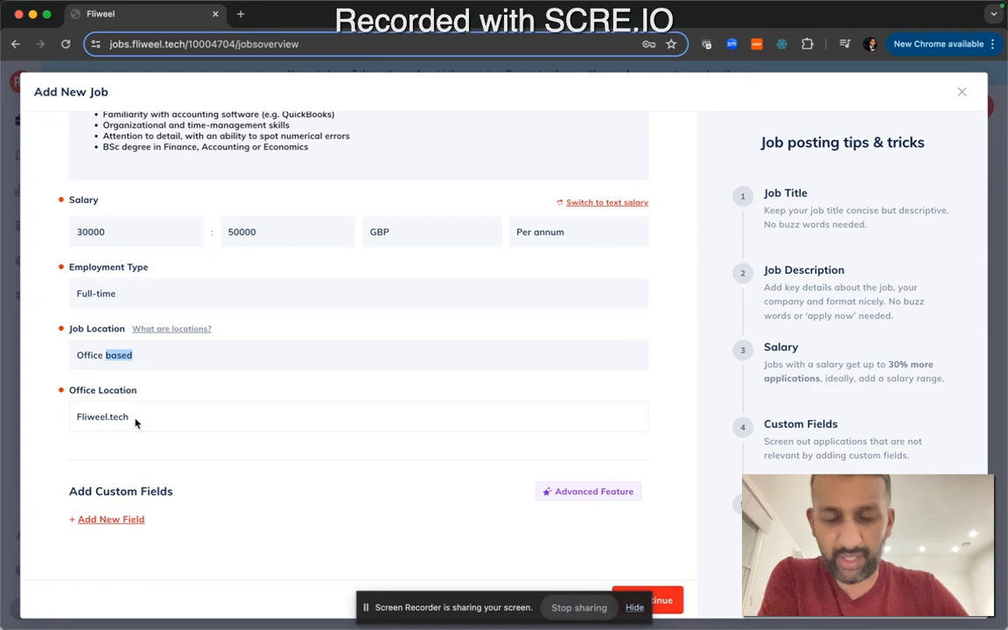
Try the Add new location option for the office location, then return to Fliweel.tech
left_click(135, 424)
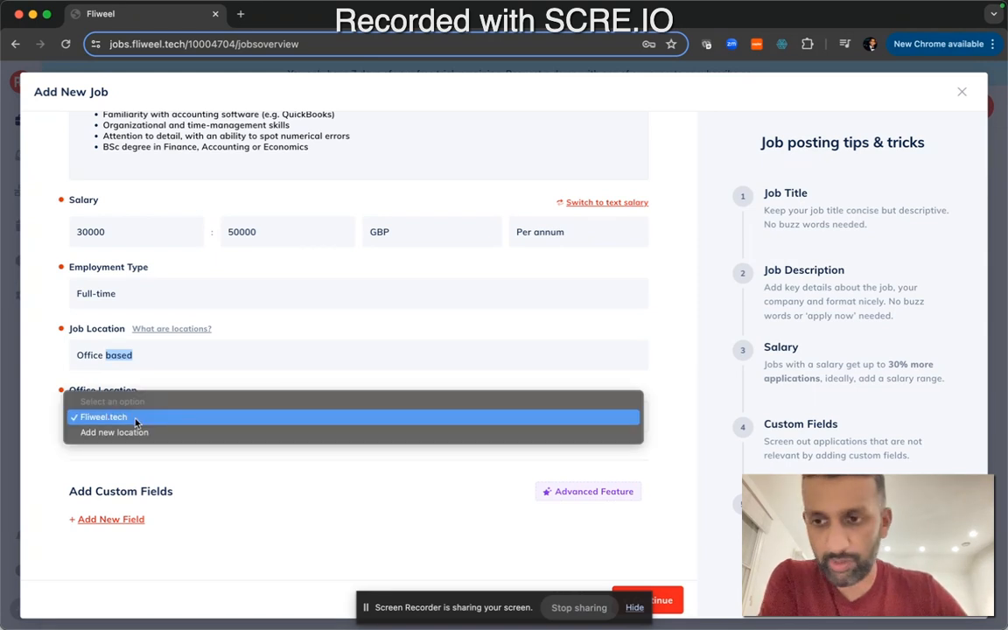
left_click(144, 442)
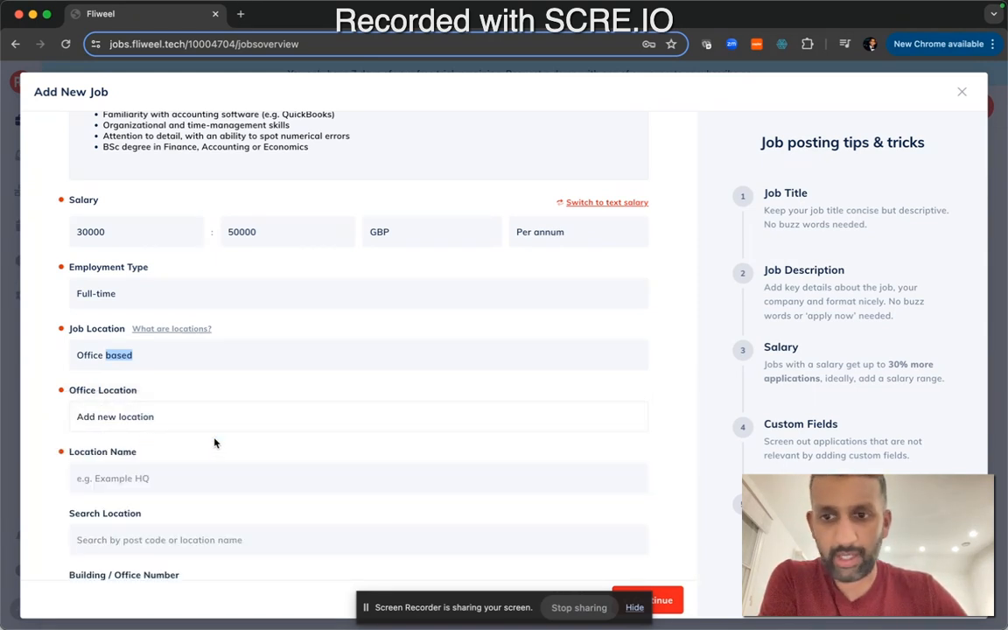
scroll(216, 438, "down", 3)
scroll(216, 437, "down", 1)
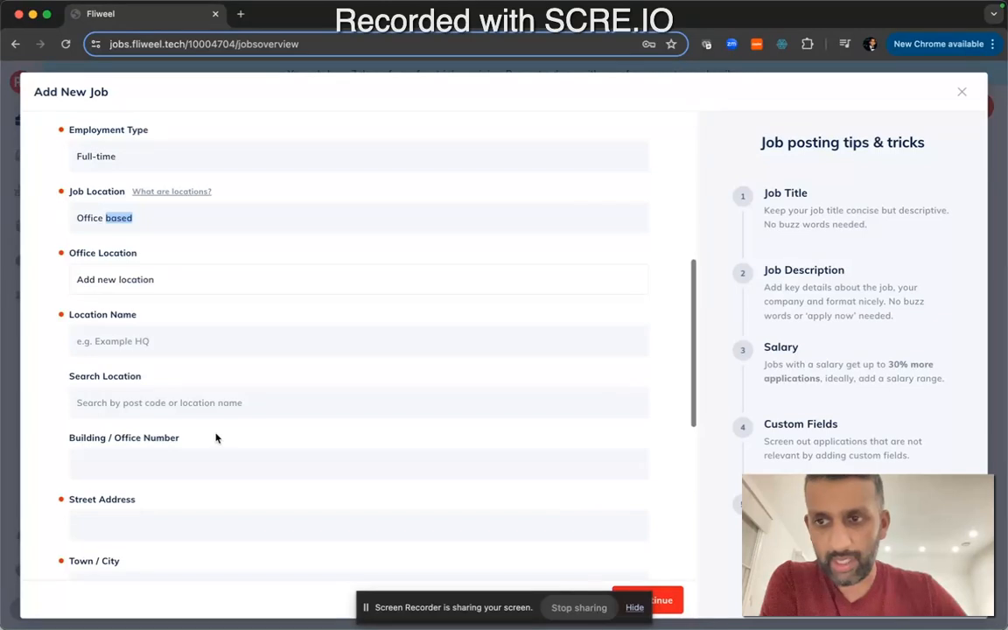
left_click(208, 281)
left_click(201, 265)
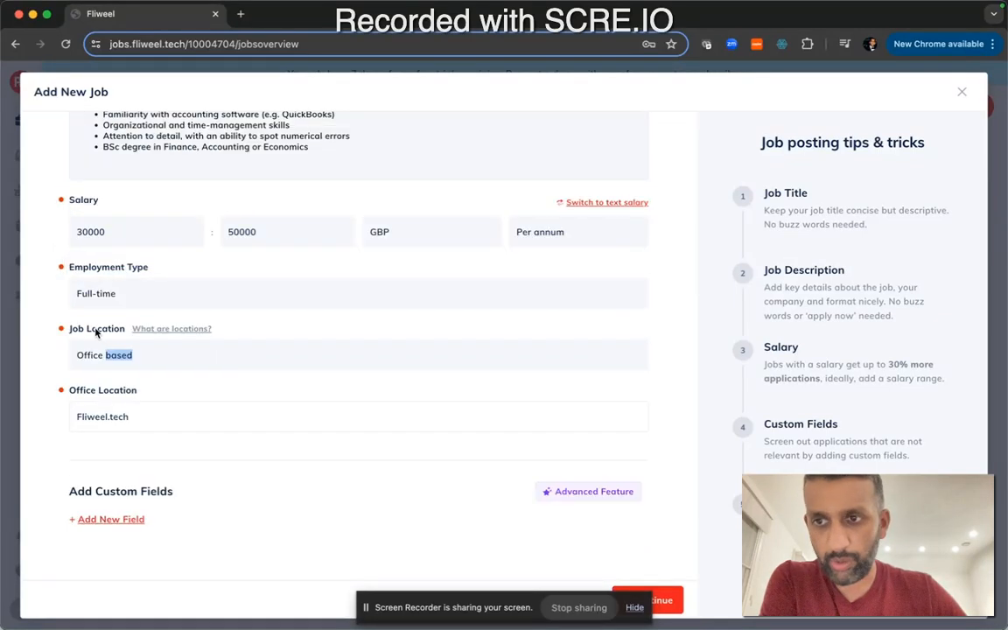
Add a custom field, try its Single Choice and Open Text field types, then delete it
left_click(47, 386)
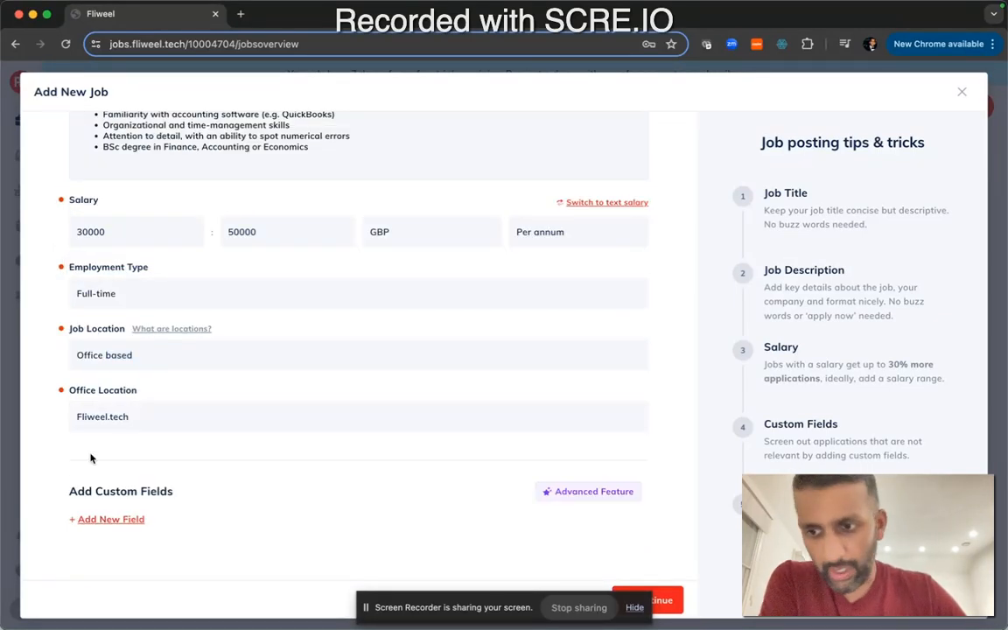
left_click(103, 522)
scroll(103, 528, "down", 3)
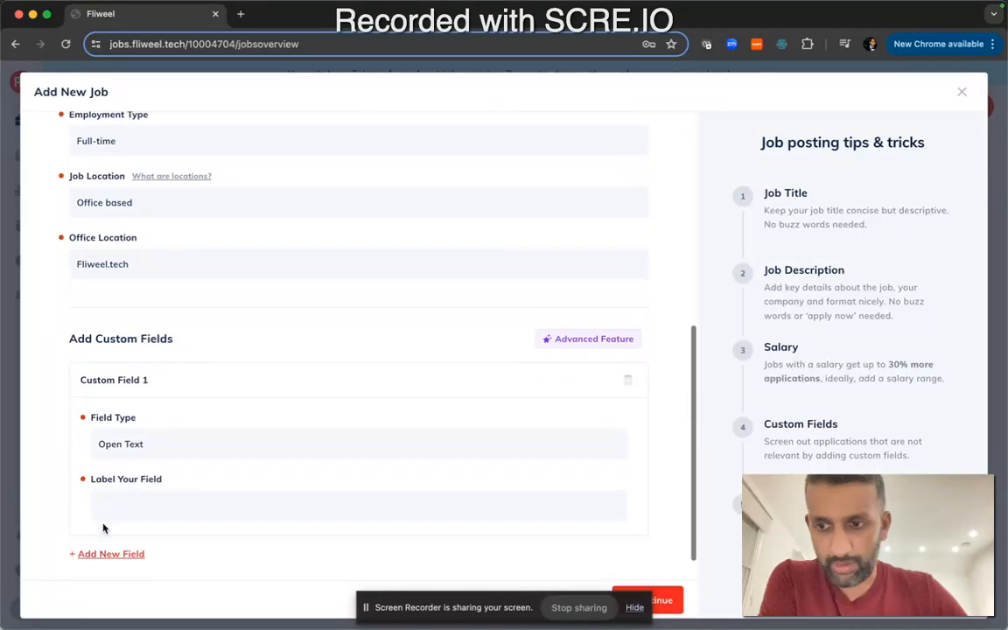
left_click(128, 444)
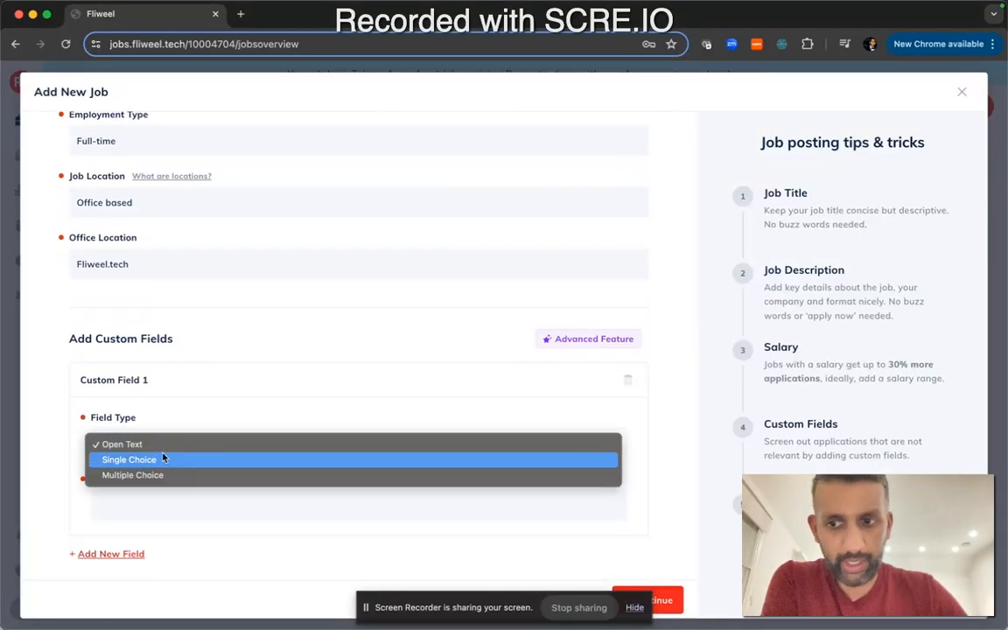
left_click(182, 417)
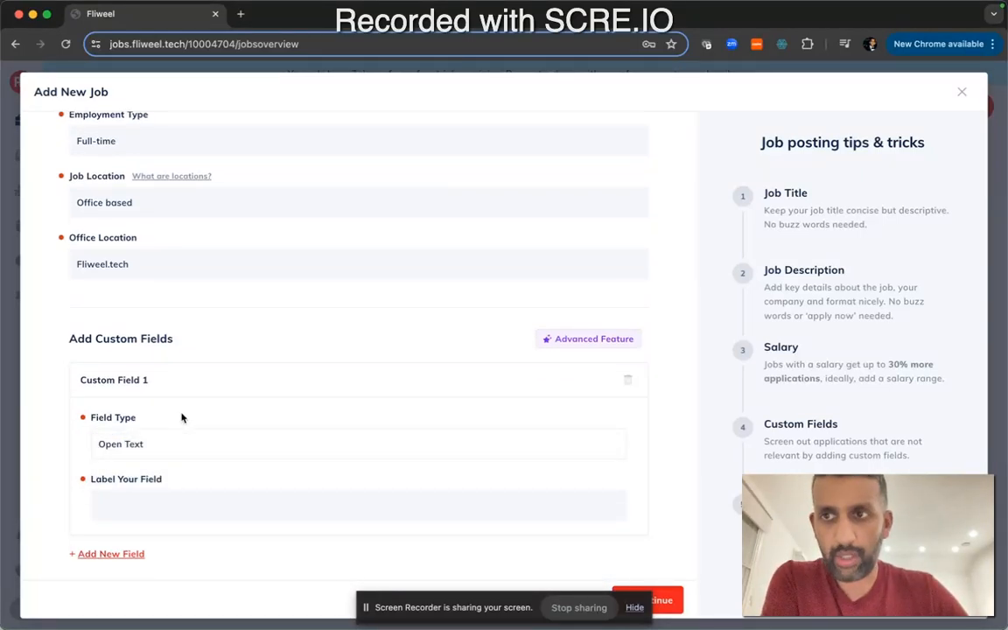
scroll(193, 400, "down", 1)
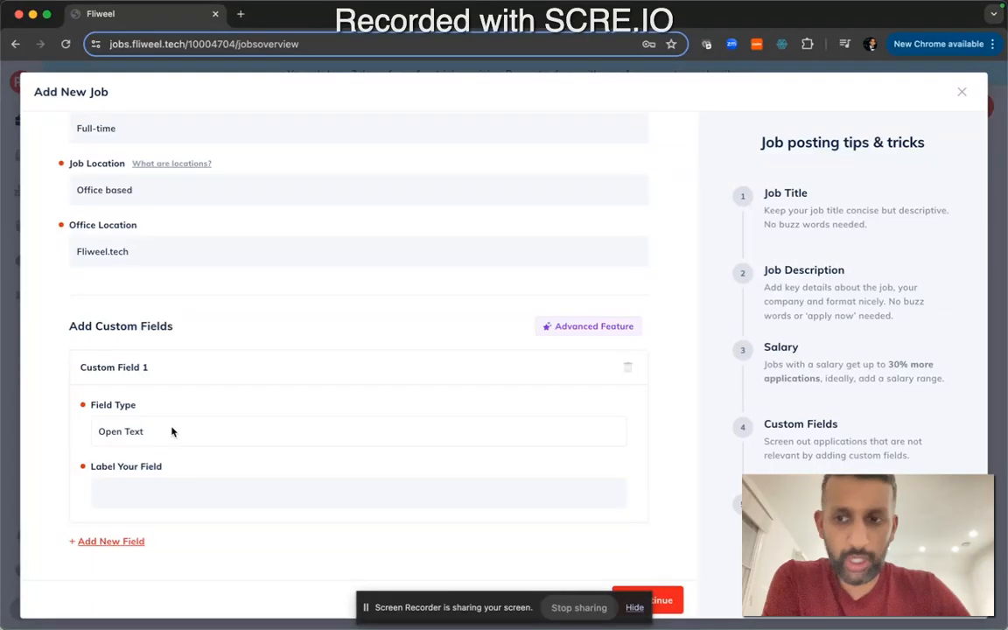
left_click(173, 432)
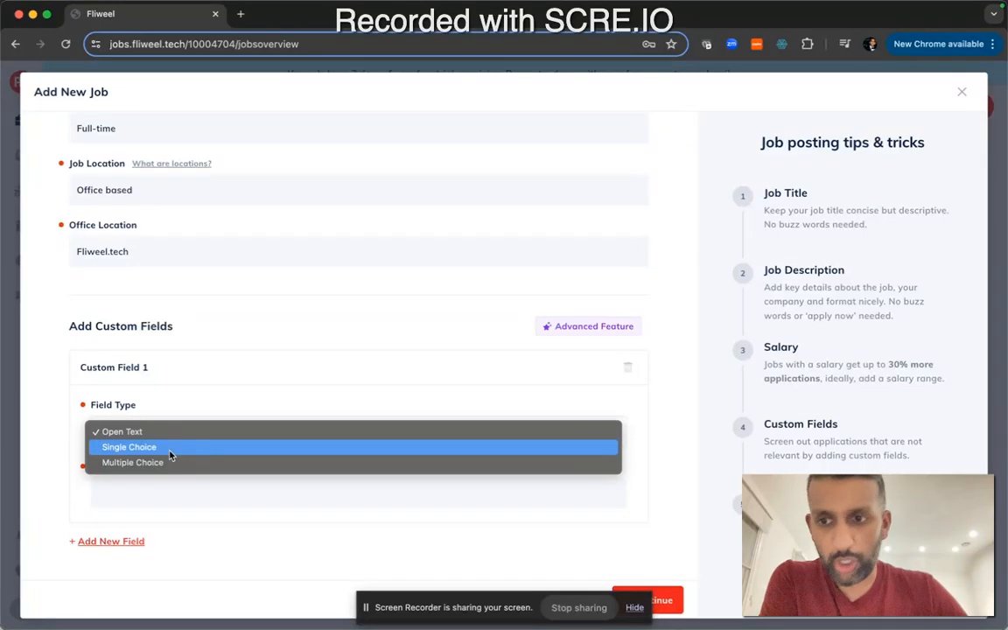
left_click(139, 489)
scroll(164, 470, "down", 1)
left_click(165, 400)
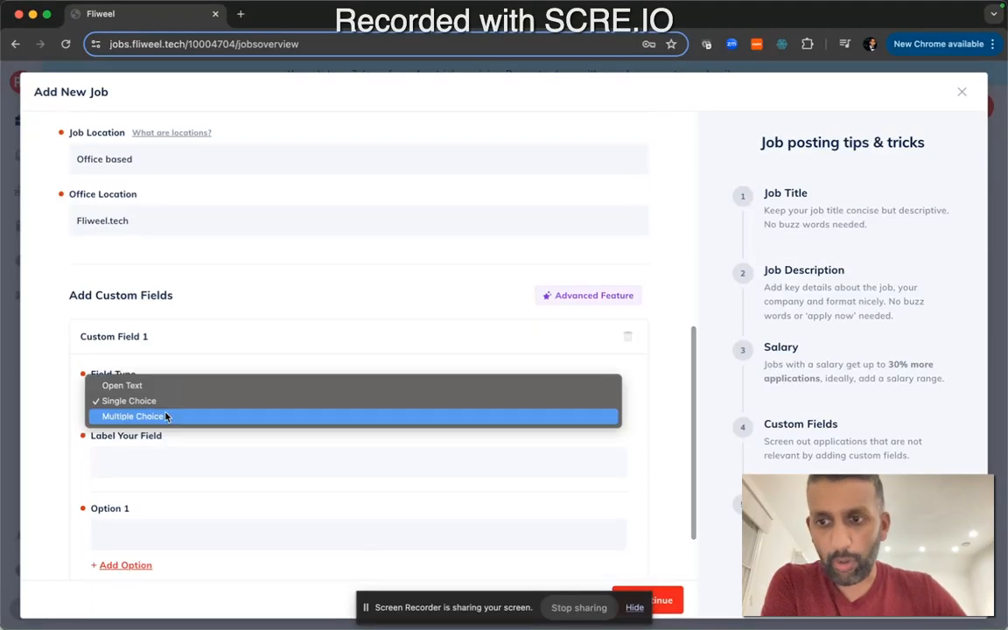
left_click(164, 387)
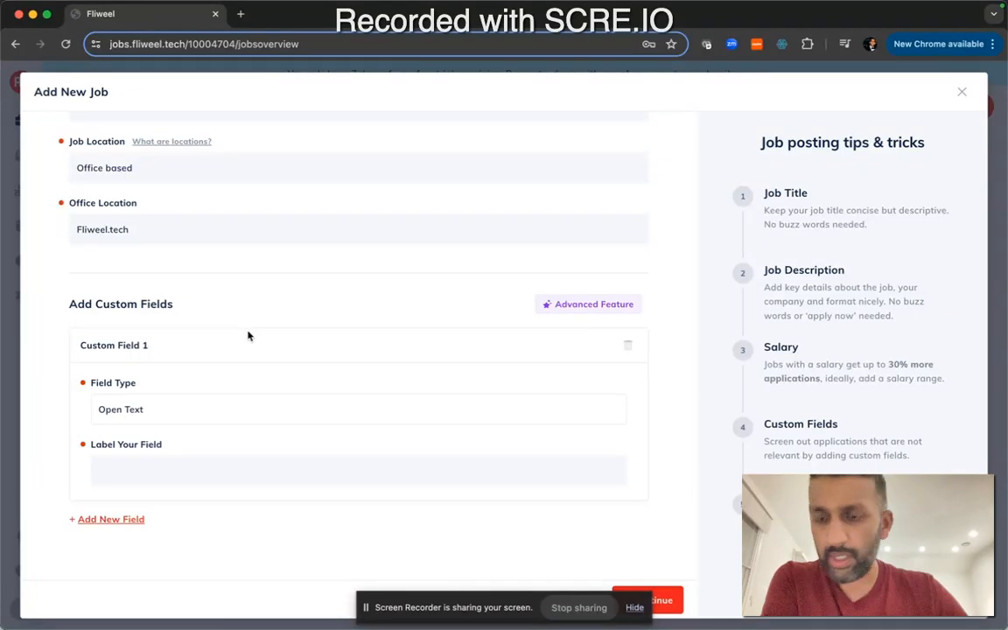
scroll(248, 333, "up", 1)
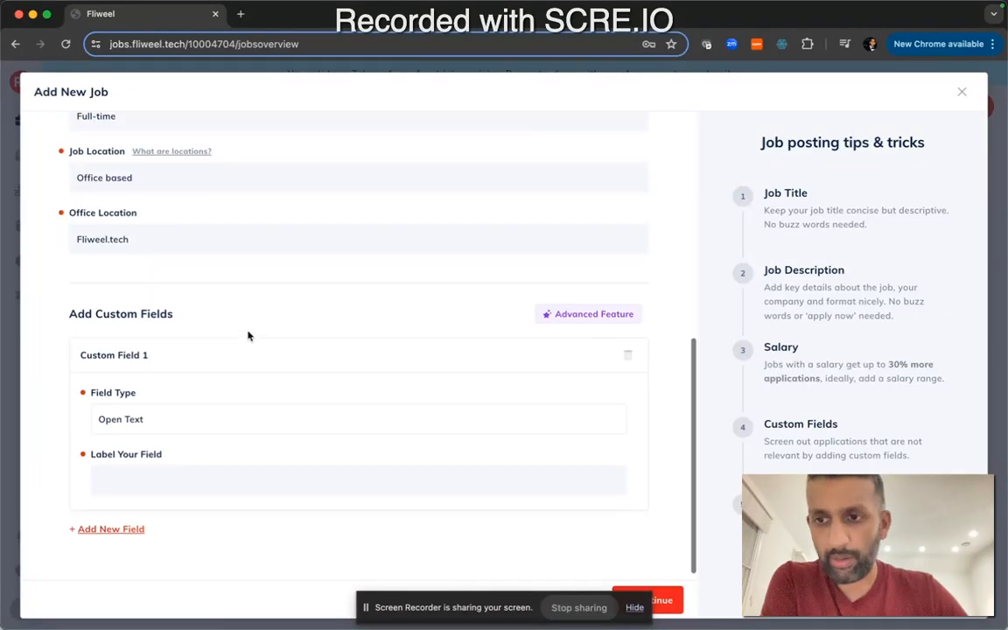
left_click(630, 360)
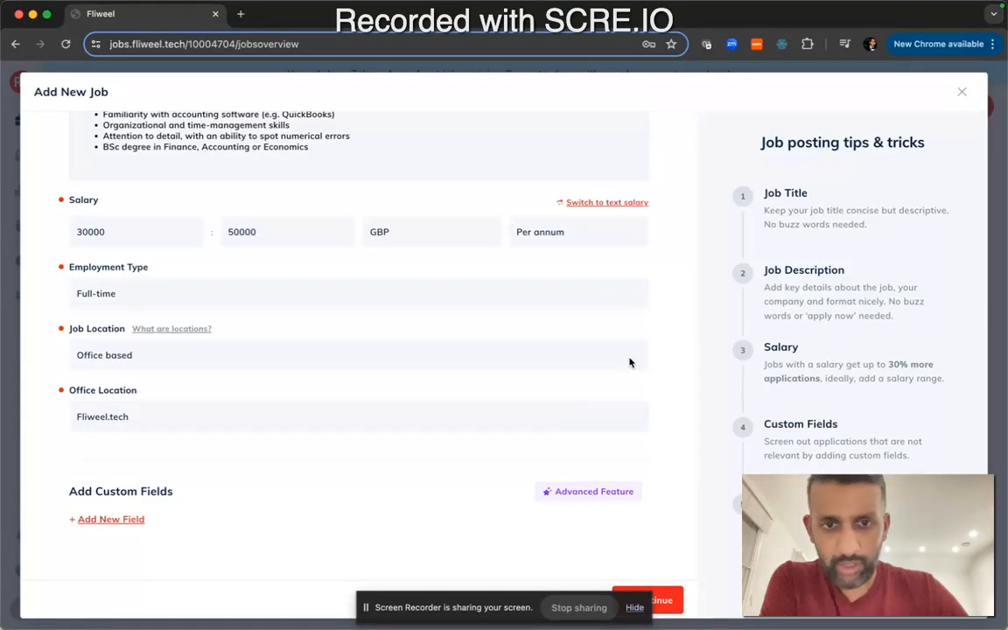
Continue from the job details to the free job board advertising page
scroll(548, 492, "up", 1)
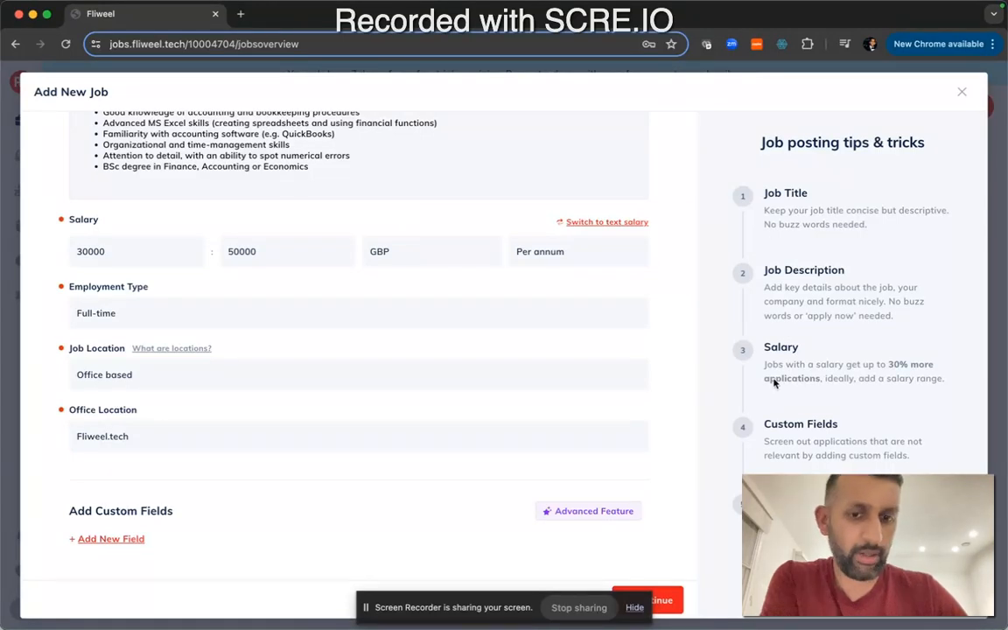
scroll(596, 512, "down", 1)
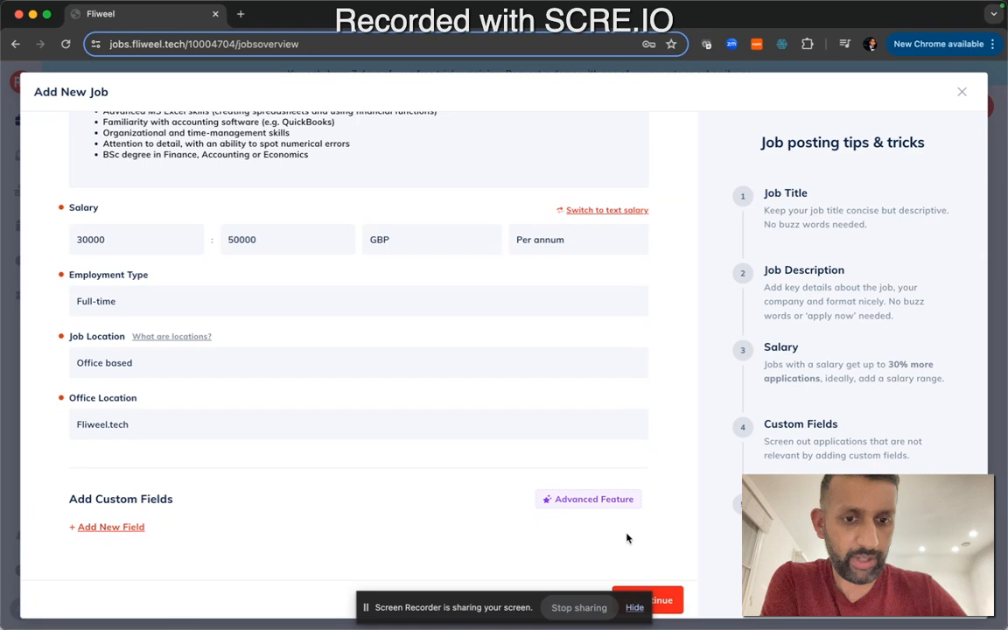
left_click(673, 598)
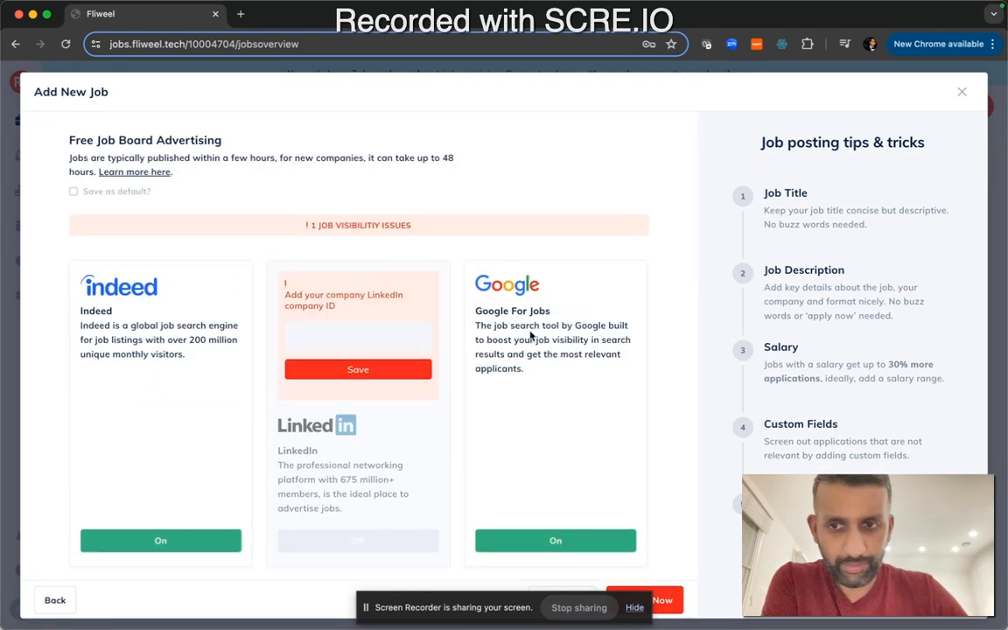
Browse the free job board advertising options and their on/off states
scroll(466, 394, "down", 5)
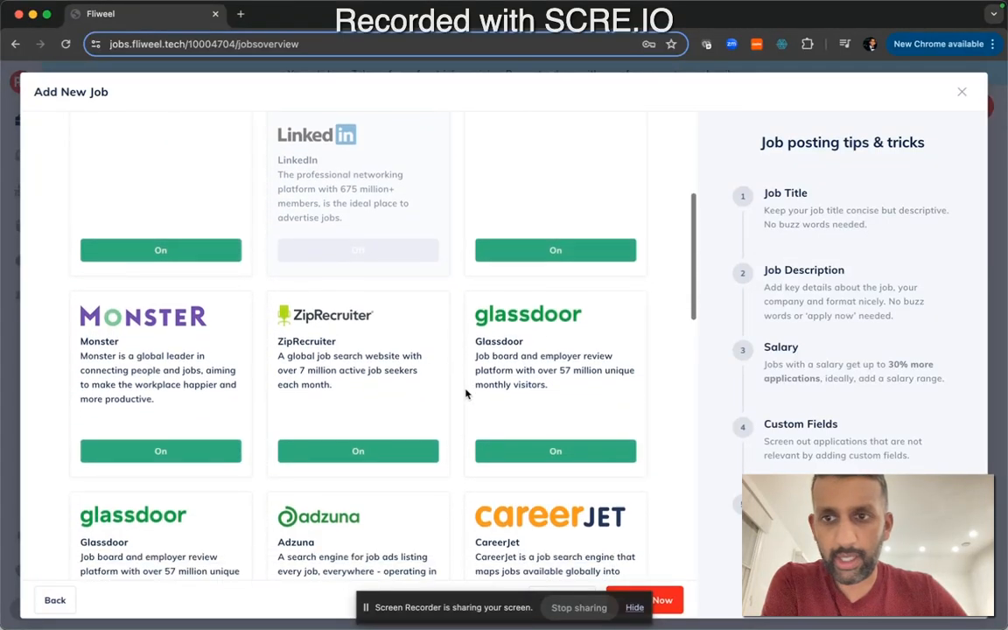
scroll(466, 394, "up", 5)
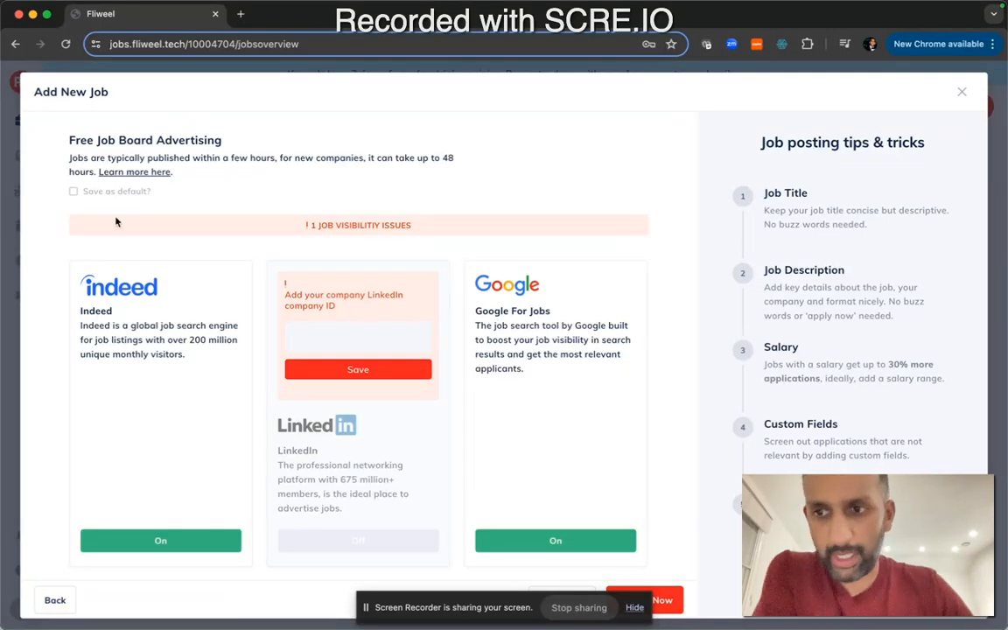
scroll(115, 222, "down", 2)
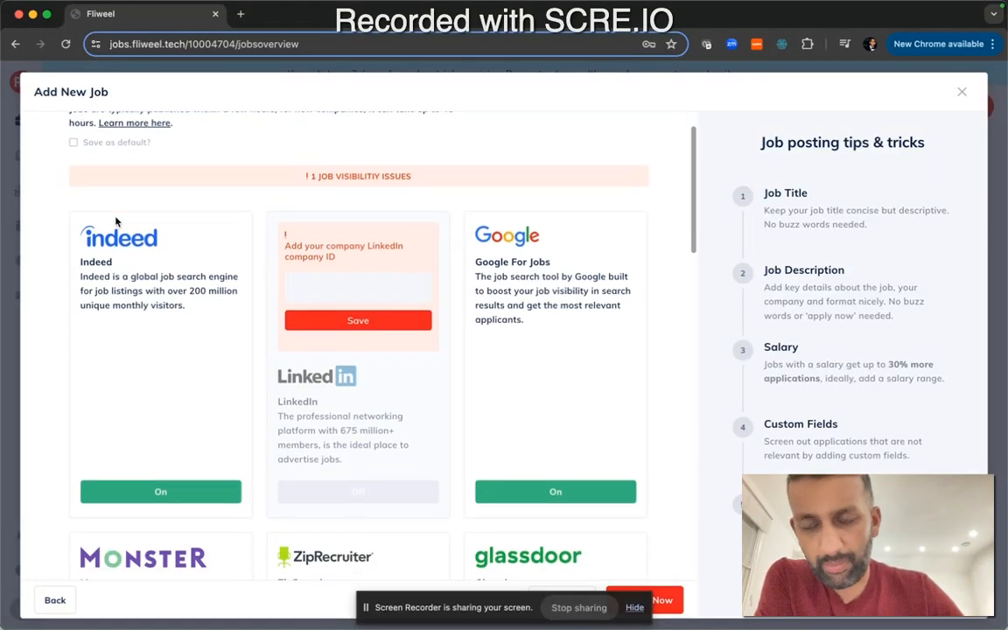
scroll(115, 222, "down", 1)
scroll(116, 222, "down", 1)
scroll(115, 222, "down", 6)
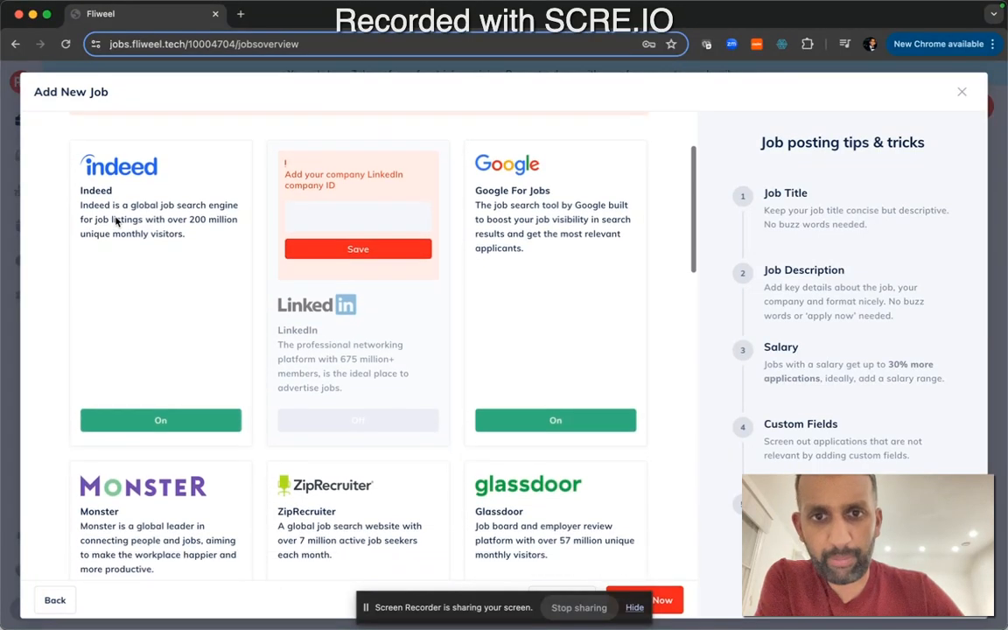
scroll(116, 223, "down", 6)
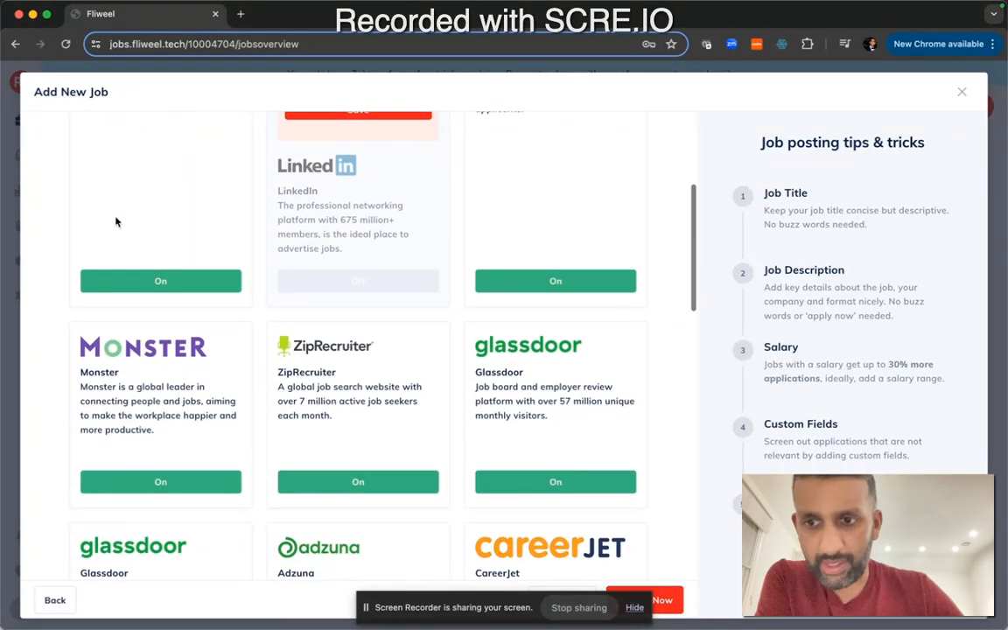
scroll(117, 223, "up", 4)
scroll(117, 223, "up", 5)
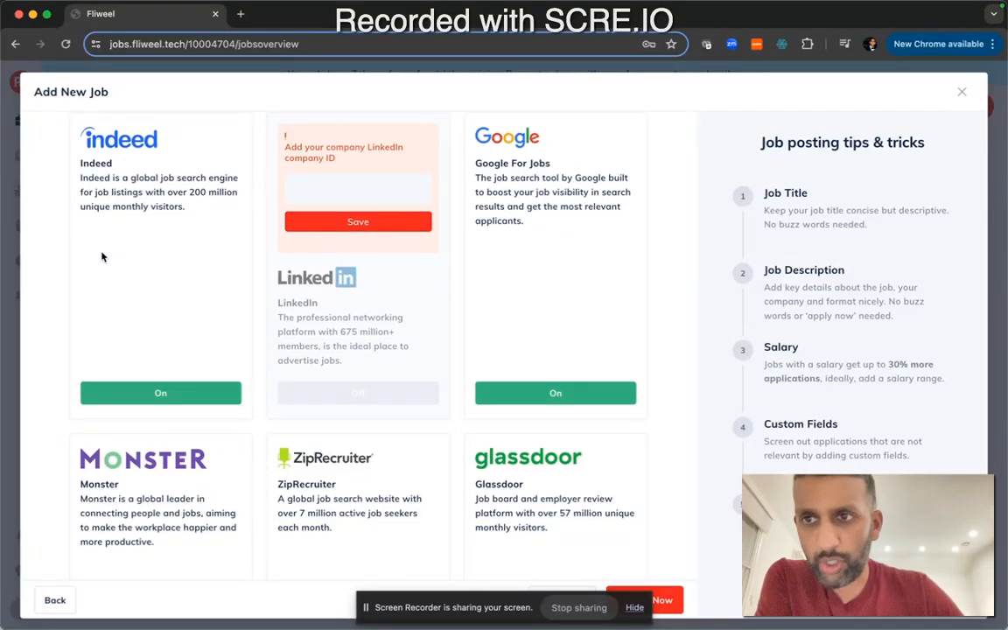
scroll(132, 210, "down", 8)
scroll(159, 266, "down", 20)
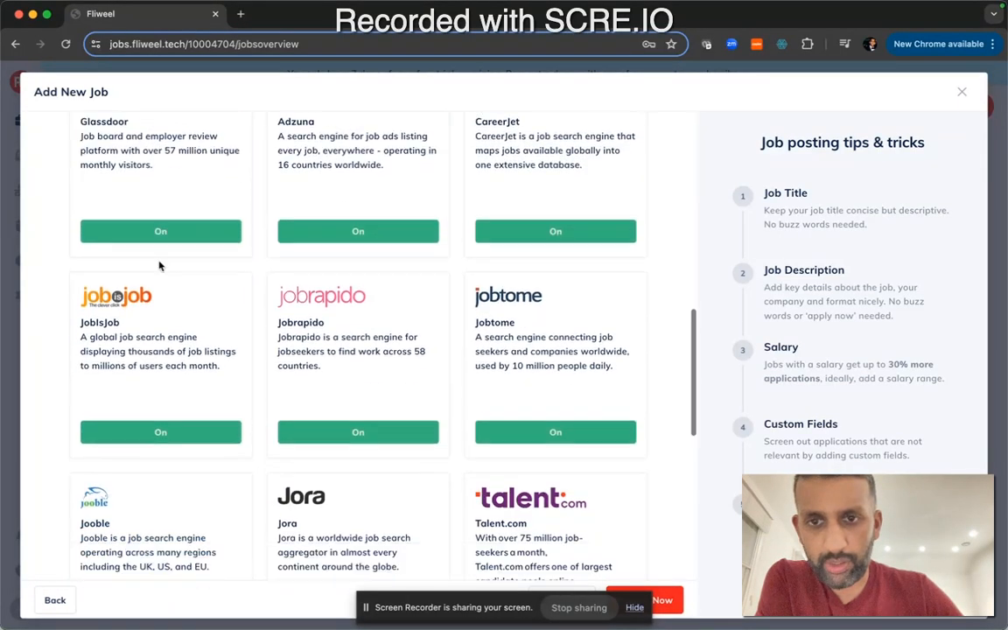
scroll(160, 266, "down", 8)
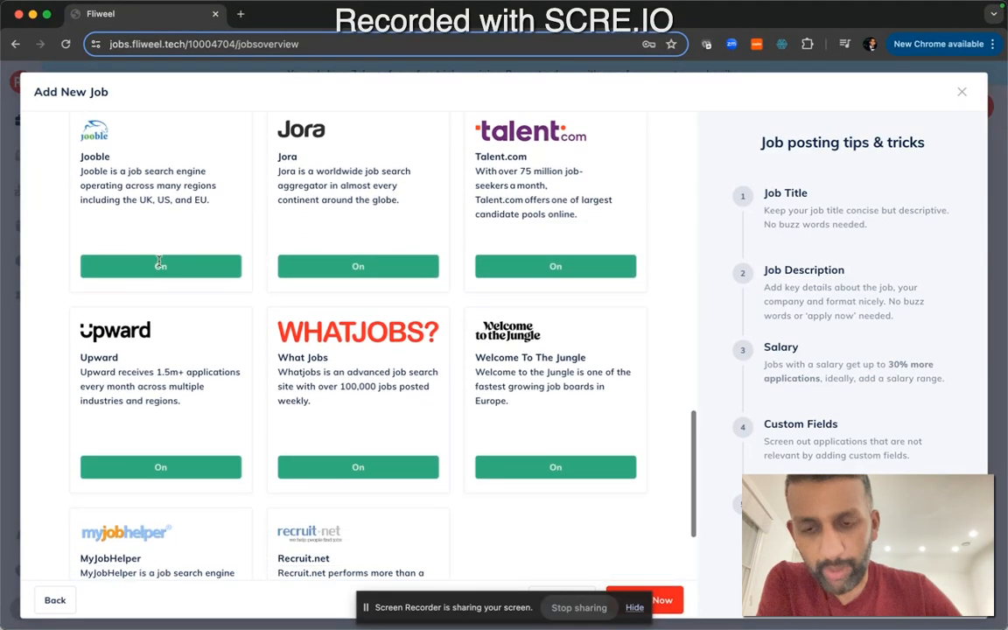
scroll(159, 266, "up", 20)
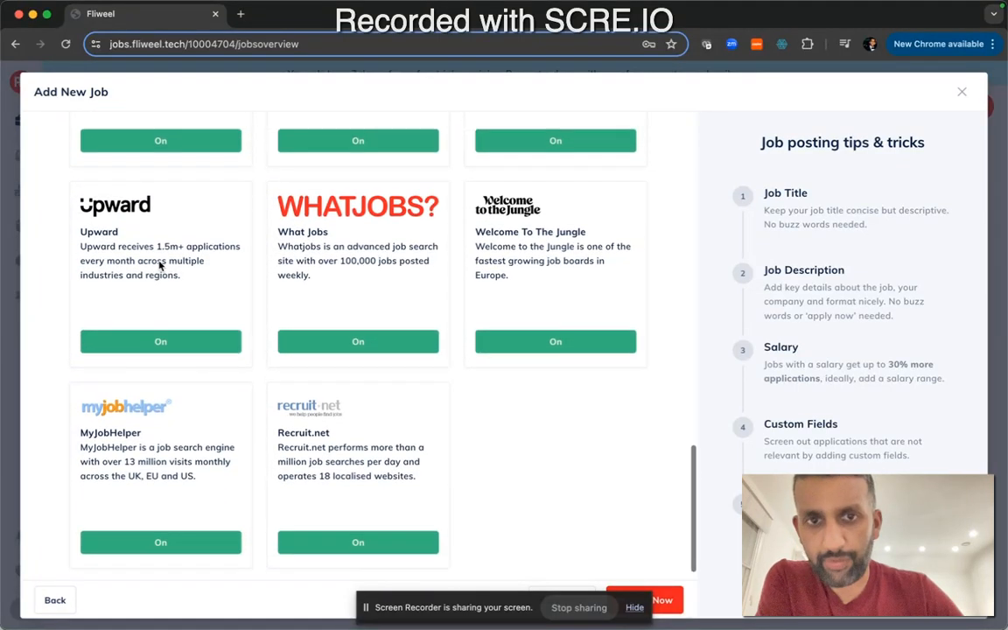
scroll(159, 263, "up", 8)
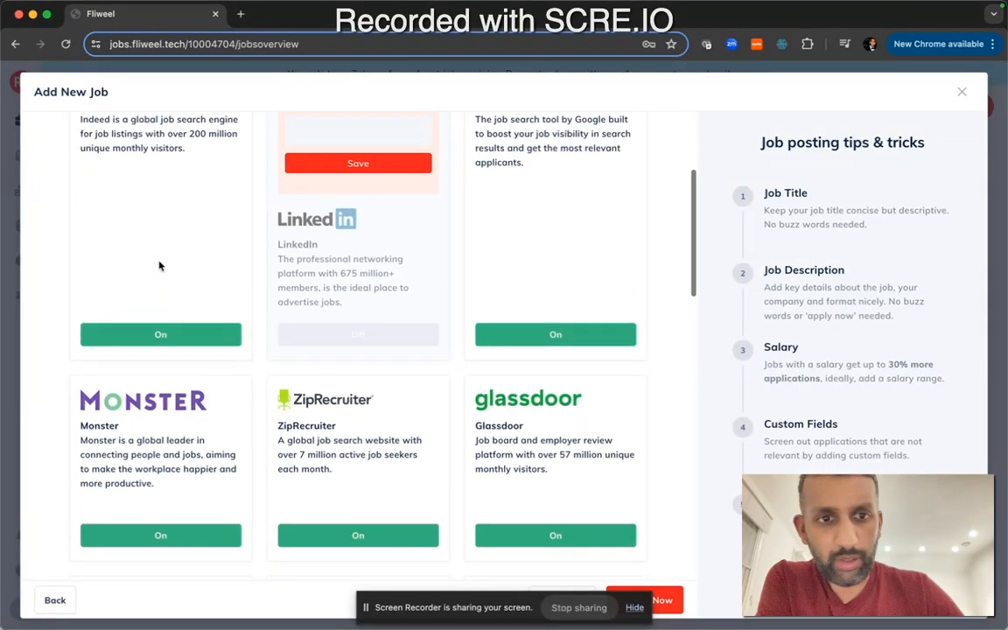
scroll(159, 266, "down", 4)
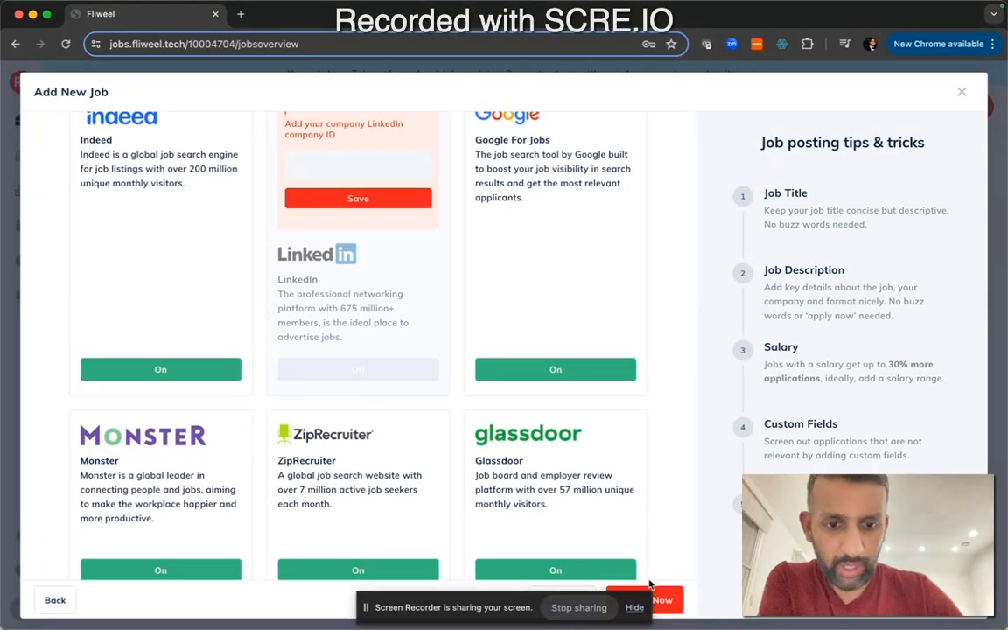
left_click(640, 611)
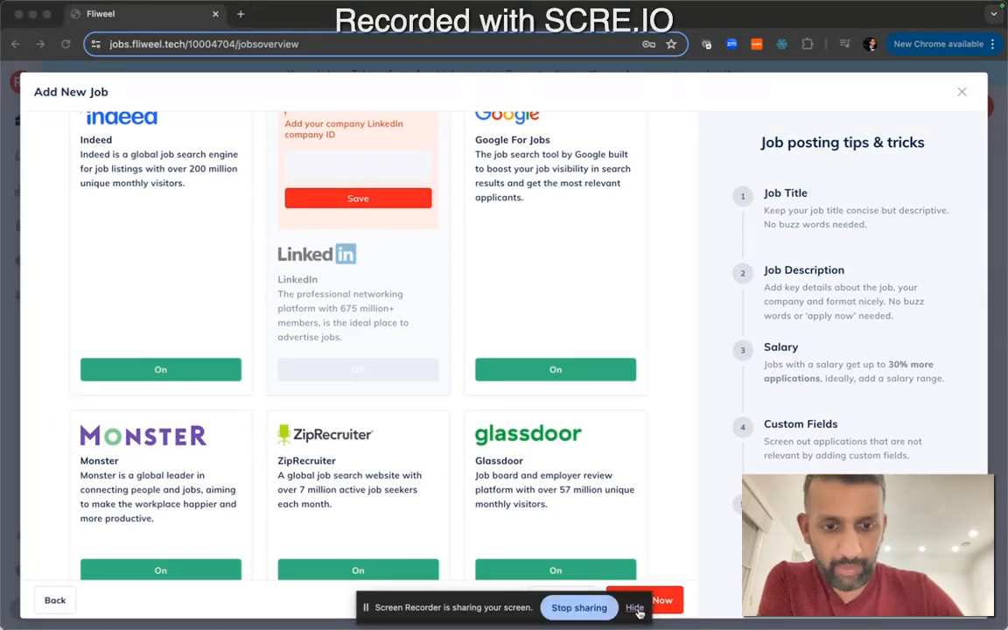
left_click(637, 610)
scroll(386, 355, "up", 3)
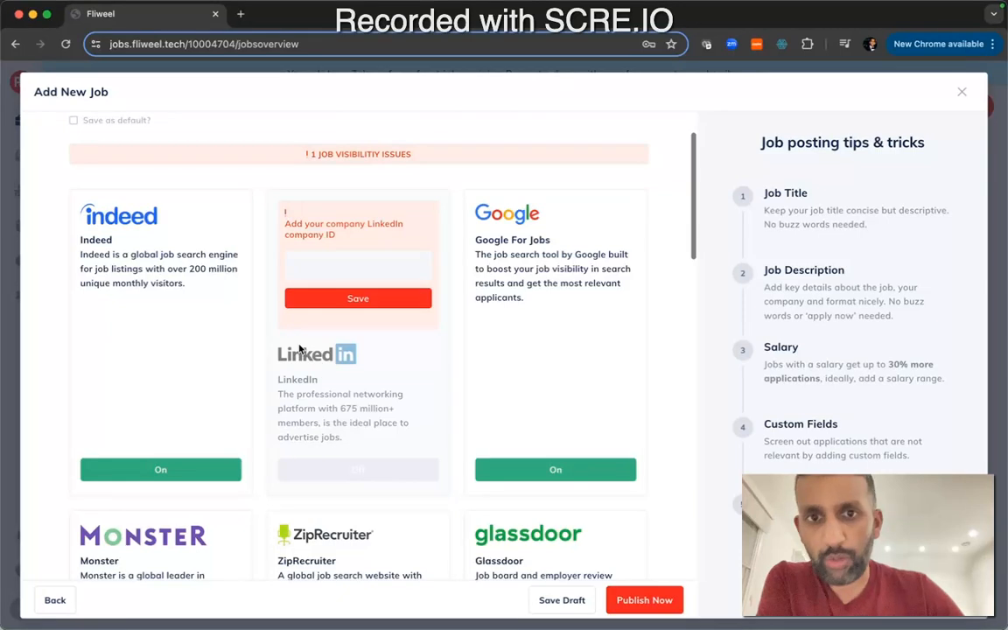
Switch off all the free job board advertising options, from Indeed through Recruit.net
scroll(300, 348, "down", 1)
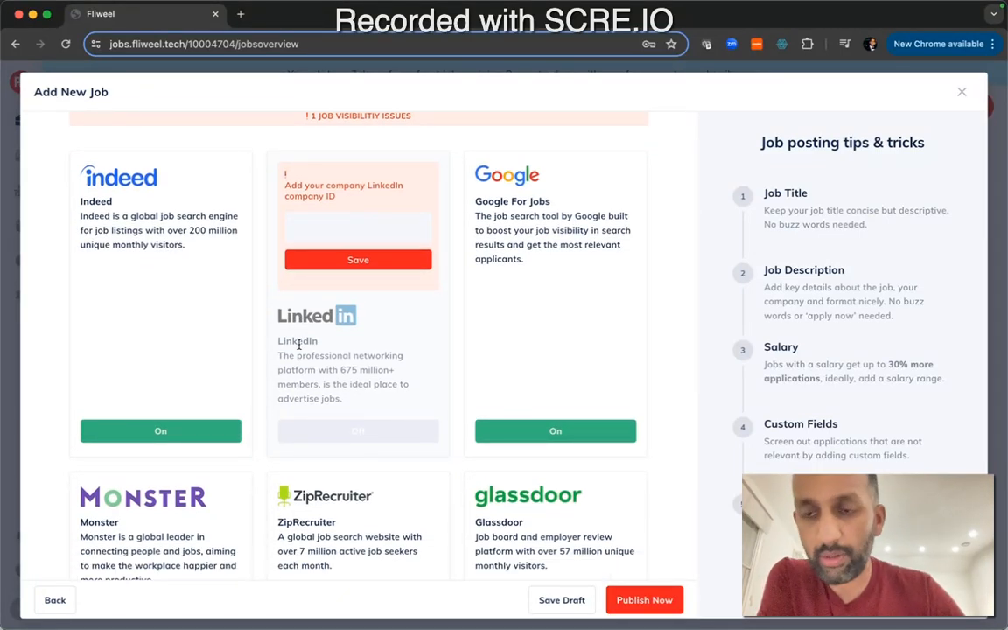
scroll(225, 302, "down", 1)
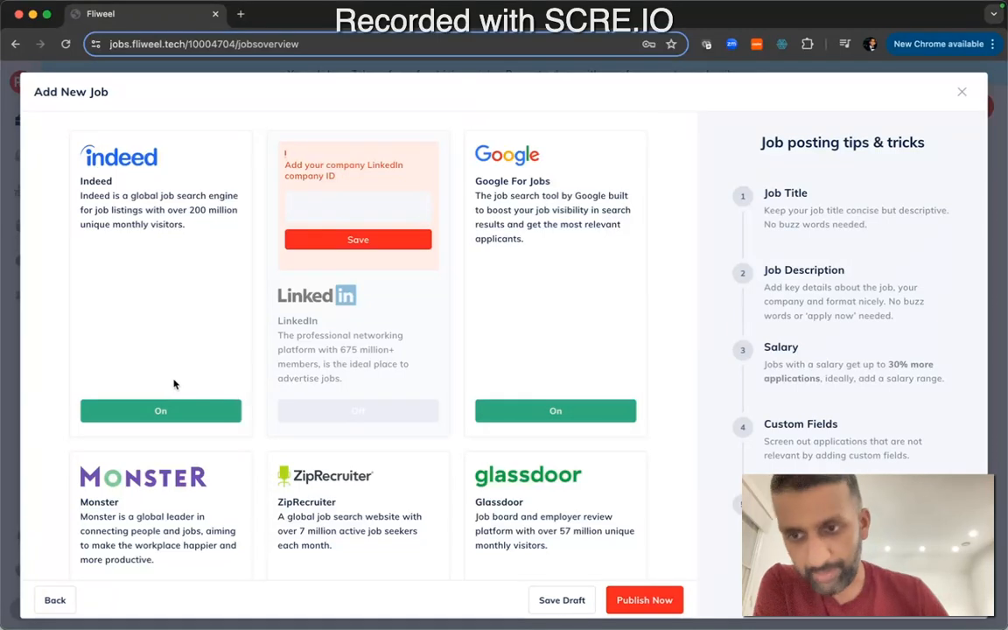
left_click(167, 410)
left_click(516, 415)
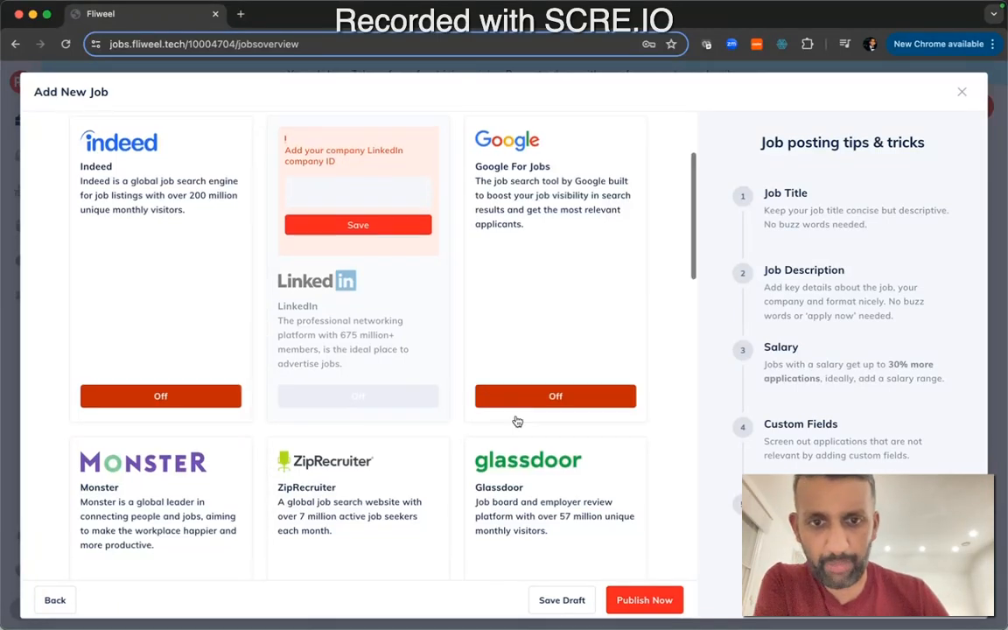
scroll(516, 418, "down", 5)
left_click(515, 416)
left_click(383, 416)
left_click(162, 417)
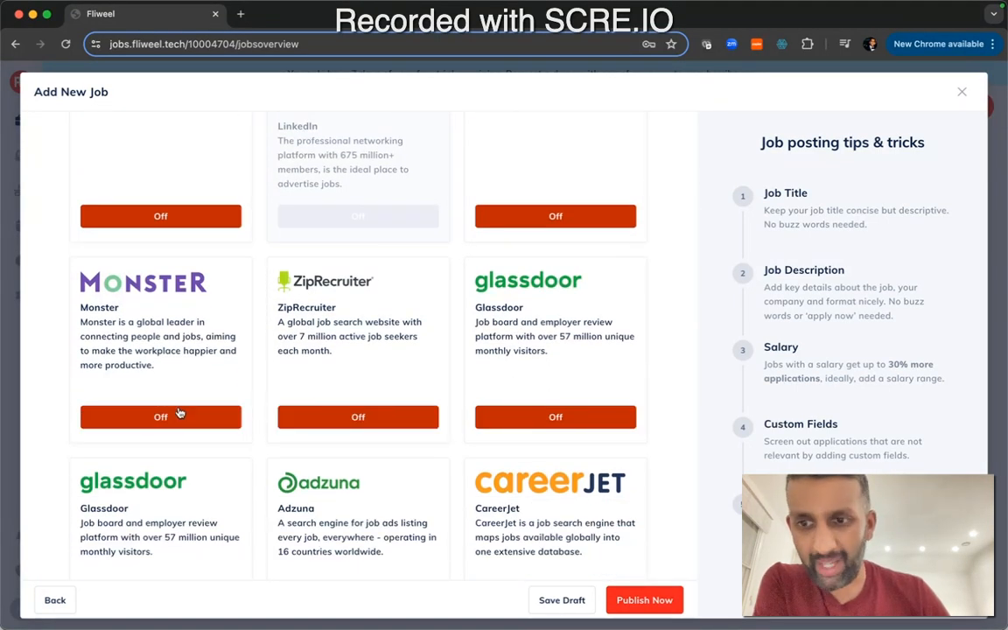
scroll(166, 413, "down", 5)
left_click(175, 408)
left_click(351, 400)
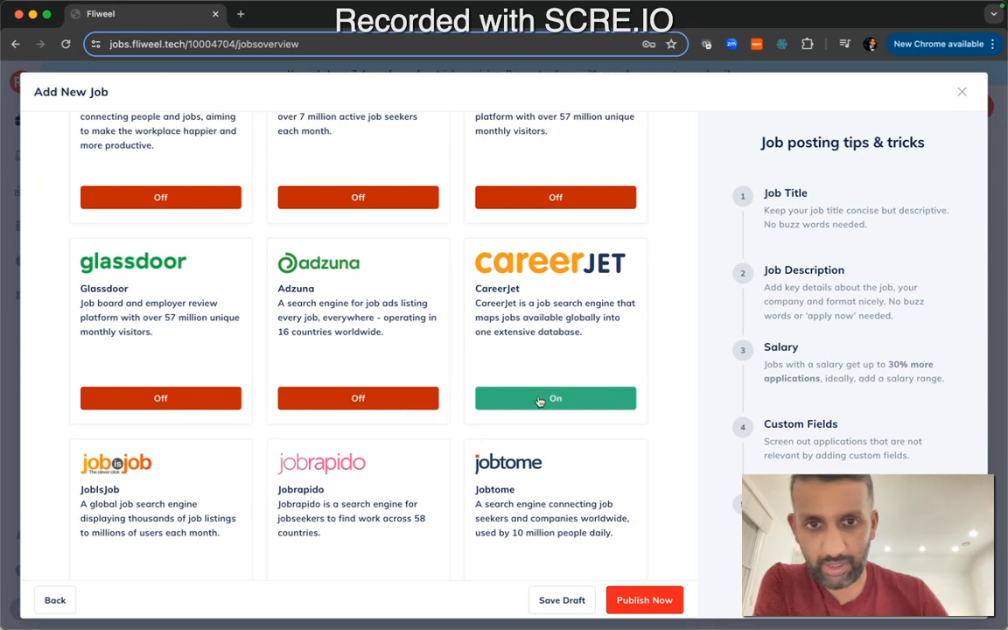
left_click(547, 399)
scroll(543, 400, "down", 4)
left_click(556, 433)
left_click(385, 434)
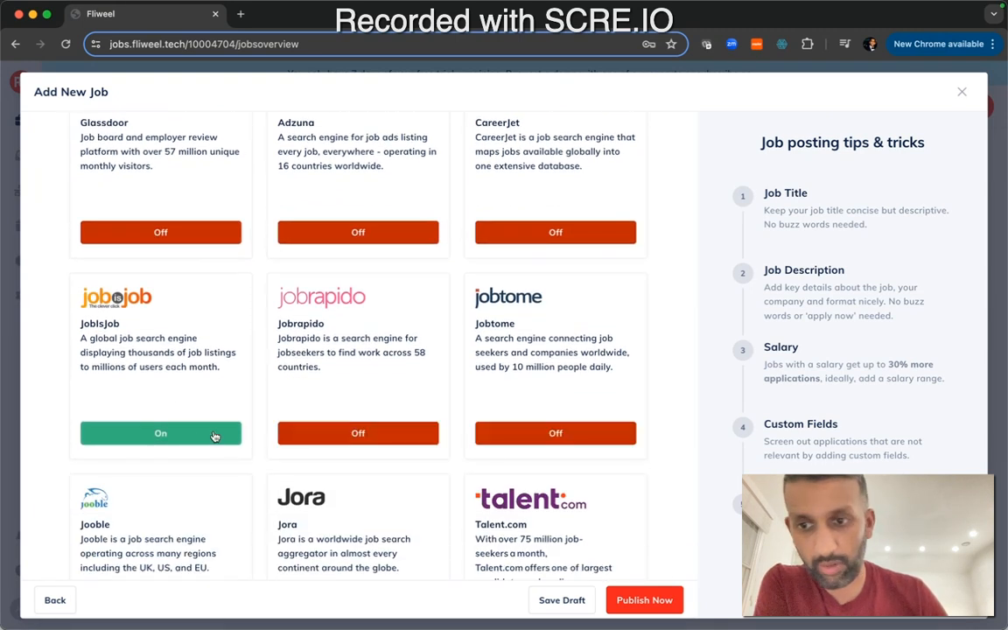
left_click(199, 434)
scroll(201, 437, "down", 4)
left_click(200, 463)
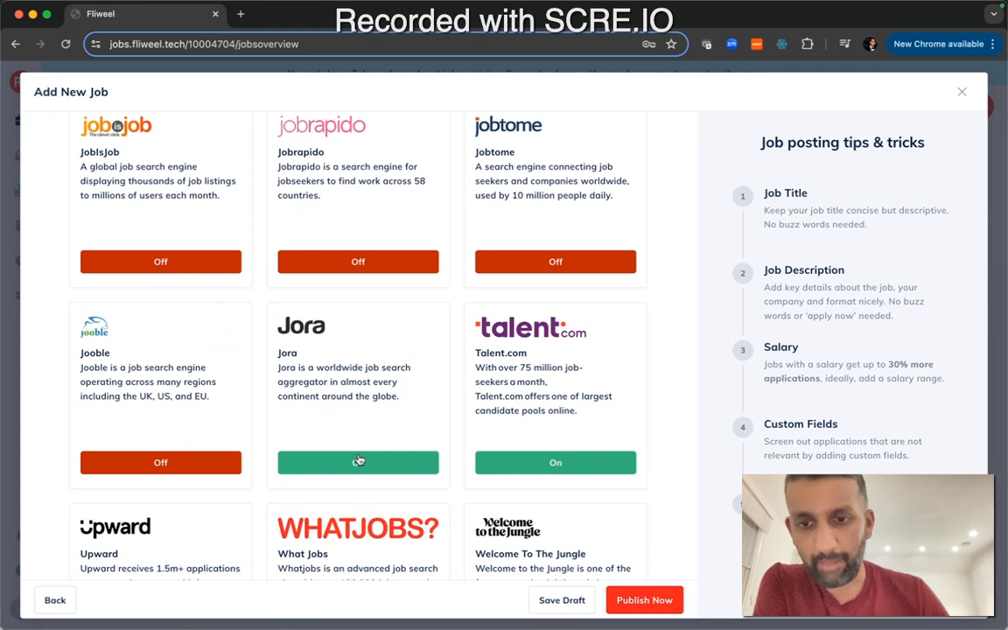
left_click(368, 462)
left_click(512, 461)
scroll(508, 459, "down", 4)
scroll(506, 457, "down", 2)
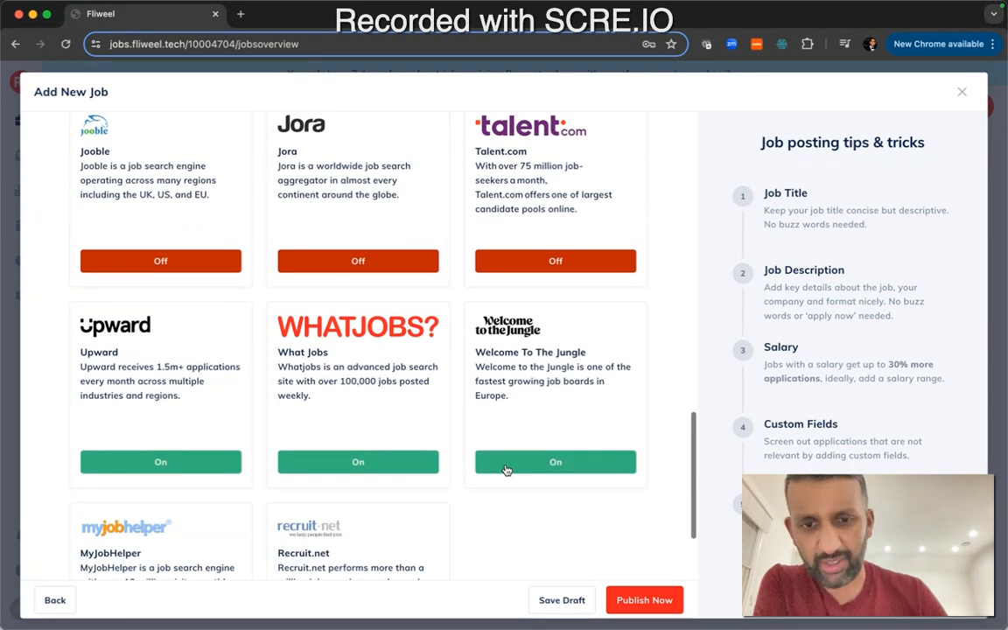
left_click(519, 462)
left_click(357, 464)
left_click(165, 462)
scroll(169, 466, "down", 3)
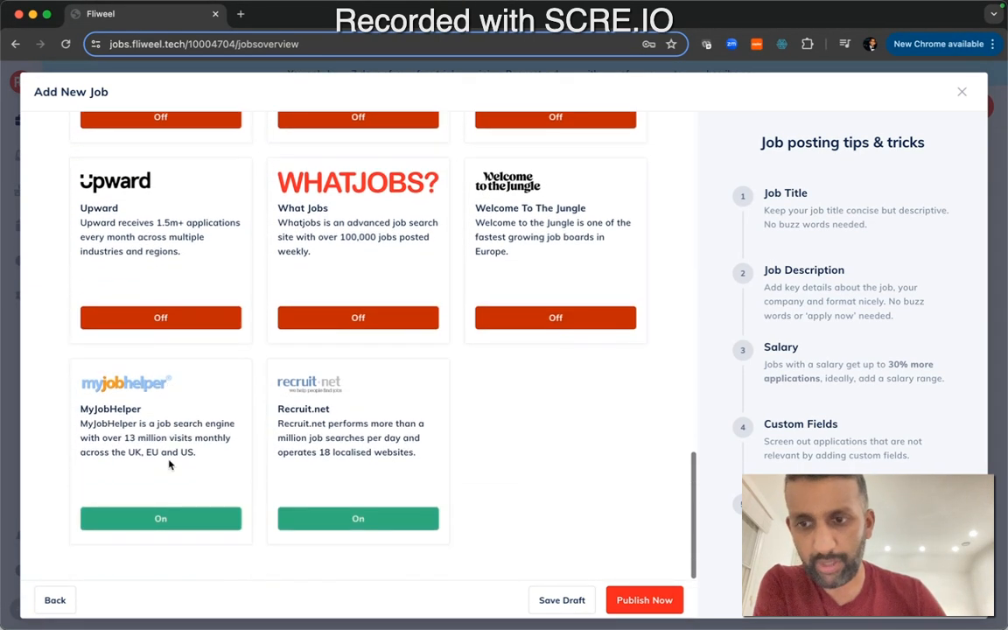
left_click(179, 515)
left_click(351, 521)
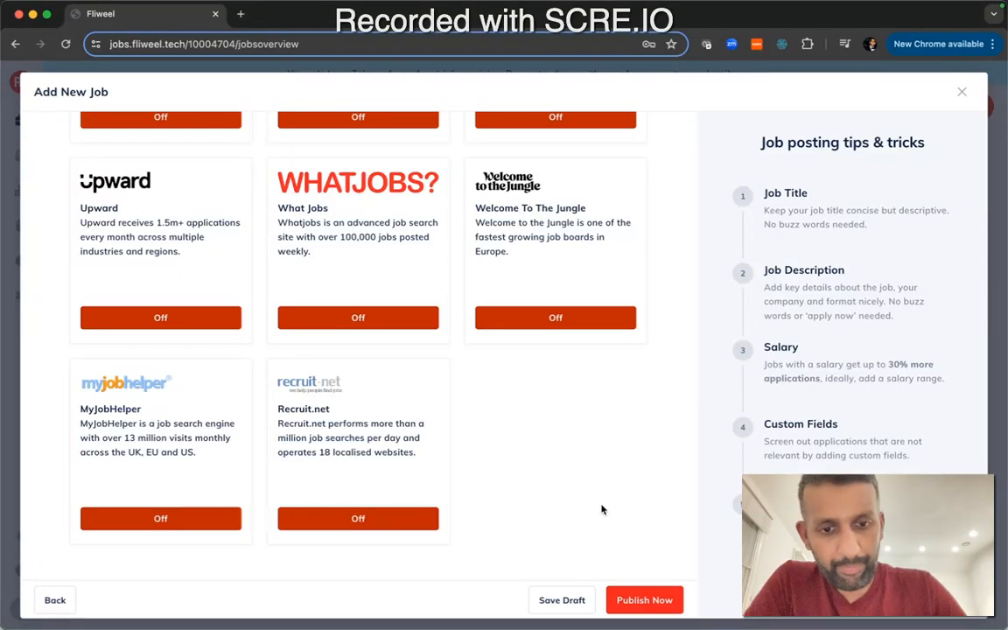
Assign the job to the General team and continue back to the job board advertising page
left_click(619, 595)
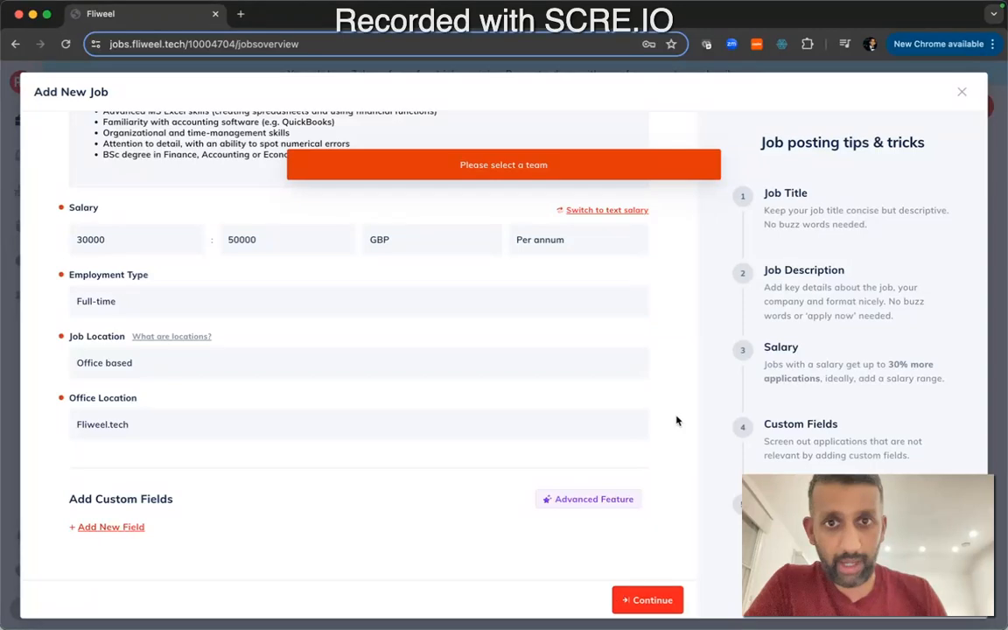
scroll(613, 368, "up", 5)
left_click(228, 227)
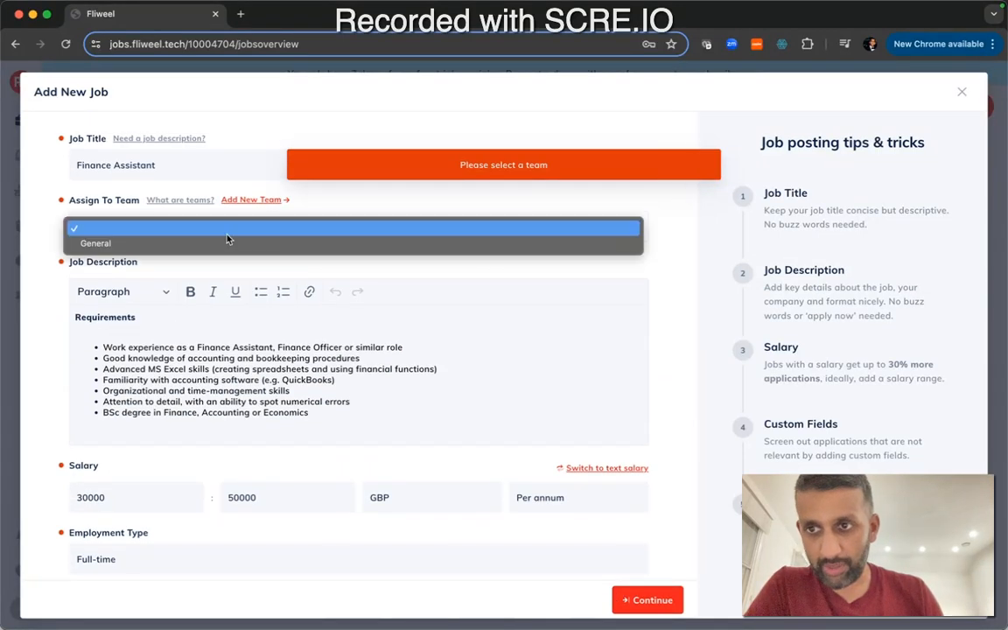
left_click(198, 241)
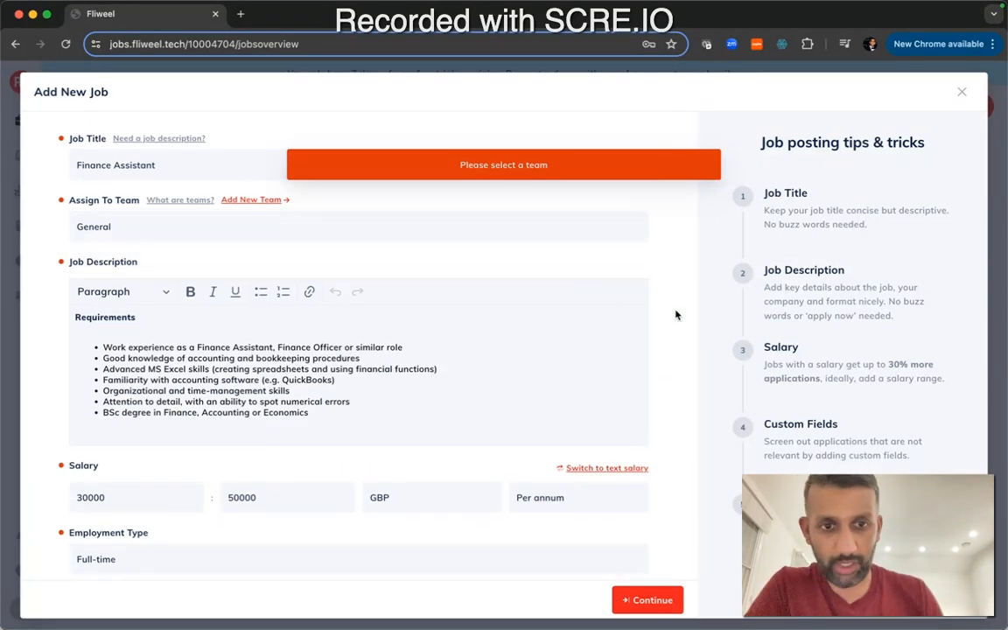
scroll(675, 333, "down", 5)
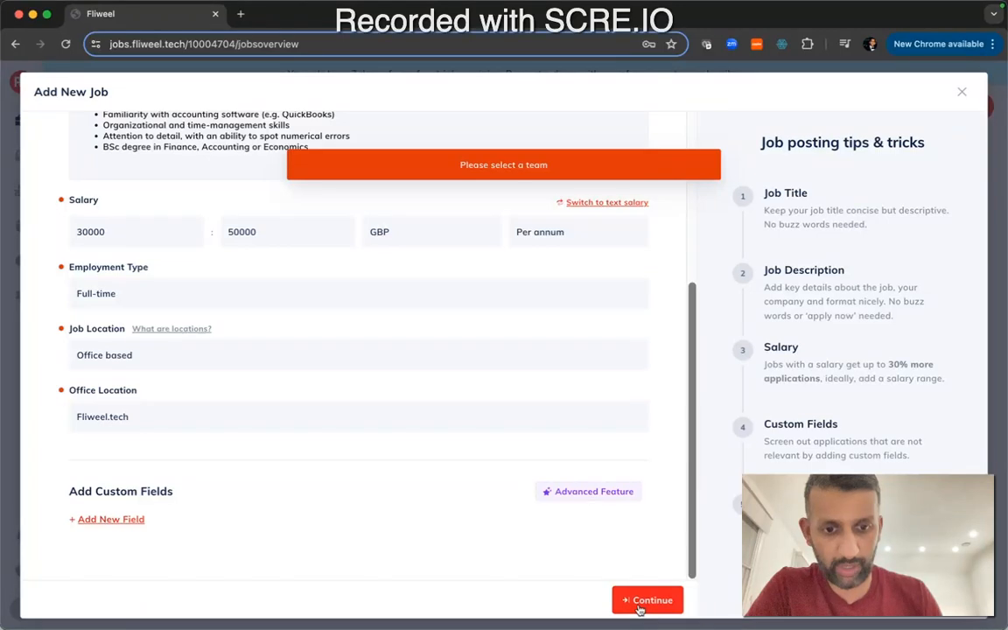
left_click(648, 600)
Switch off the job boards that are back on, including Monster, ZipRecruiter, CareerJet, JobIsJob, Jobtome, Talent.com and Upward
scroll(483, 394, "up", 15)
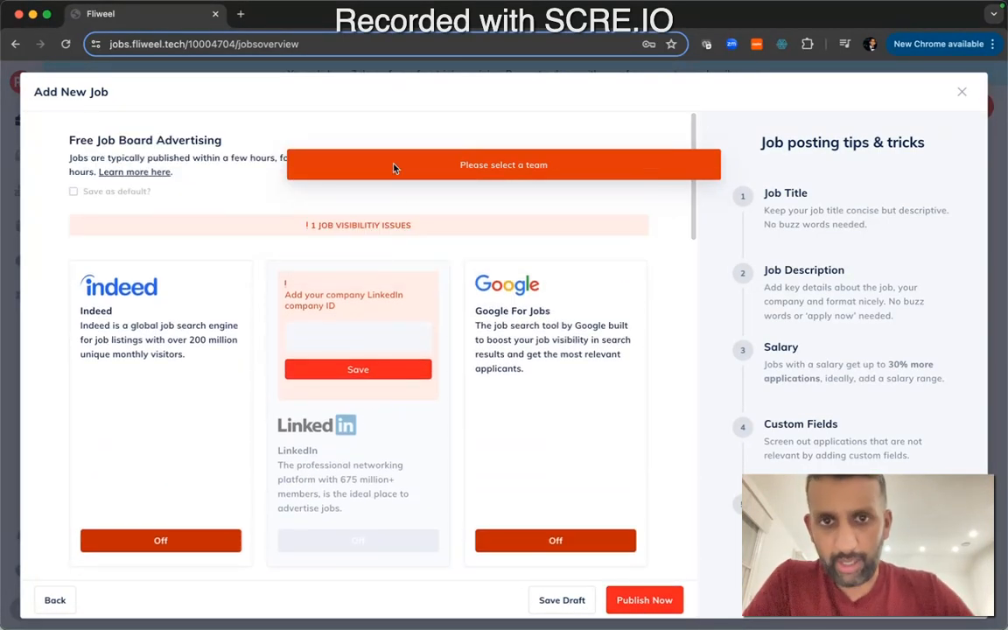
scroll(225, 331, "down", 3)
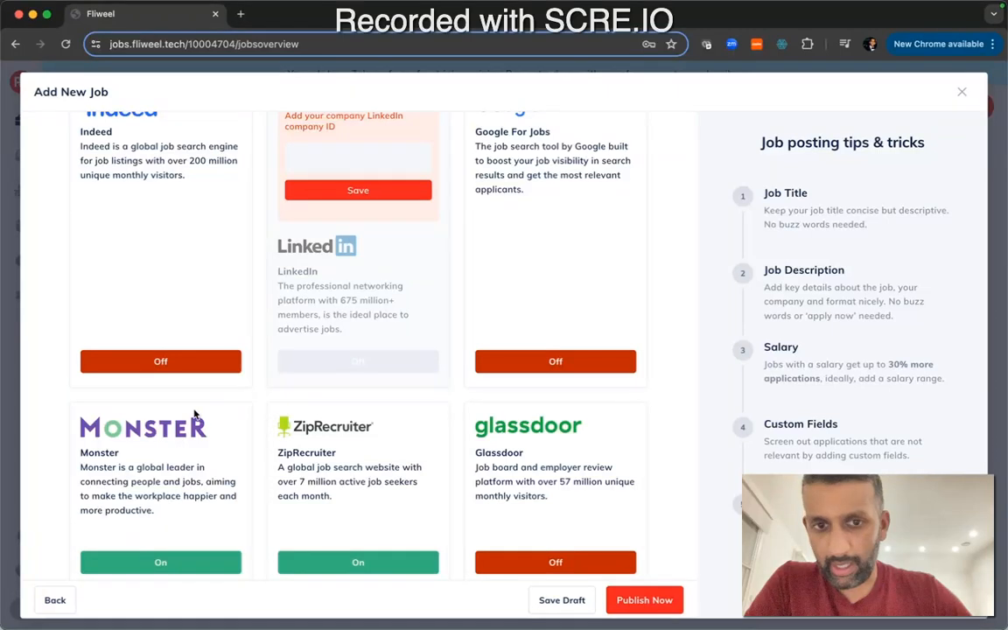
scroll(175, 367, "down", 3)
left_click(175, 361)
left_click(345, 361)
scroll(339, 402, "down", 4)
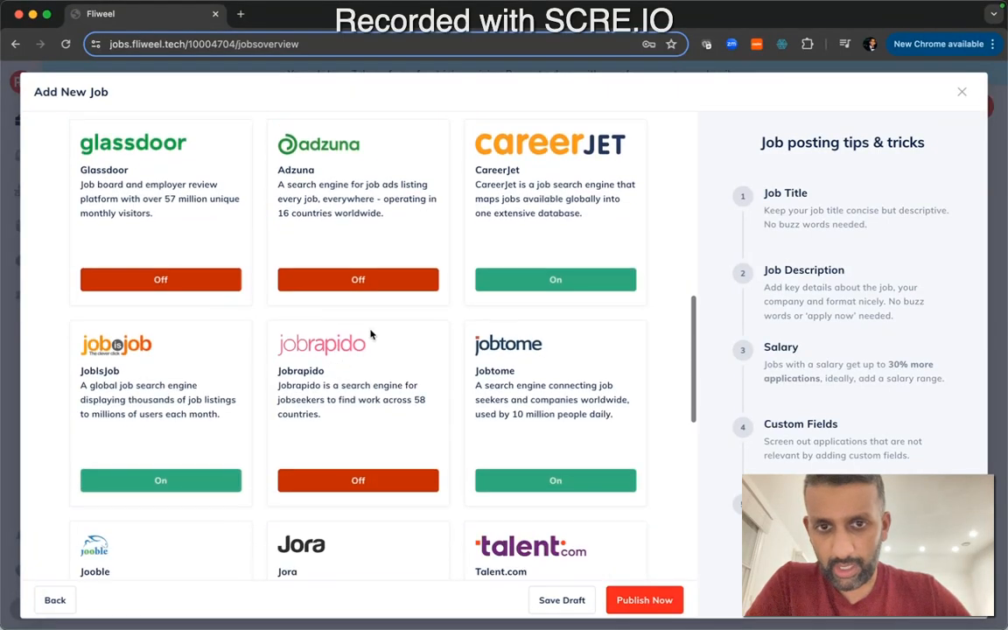
left_click(556, 280)
left_click(524, 484)
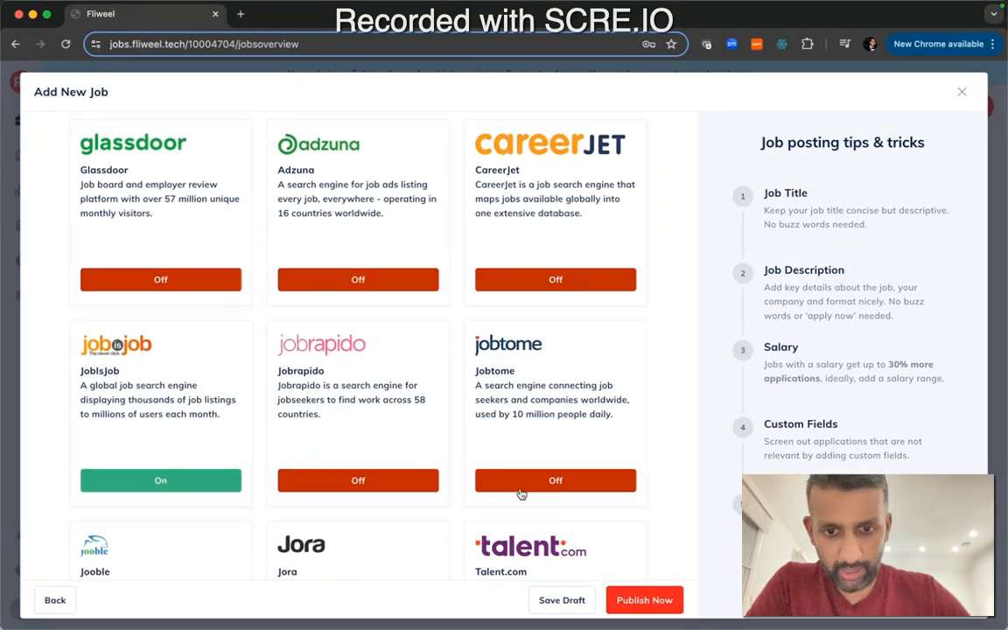
left_click(232, 480)
scroll(232, 486, "down", 3)
left_click(209, 481)
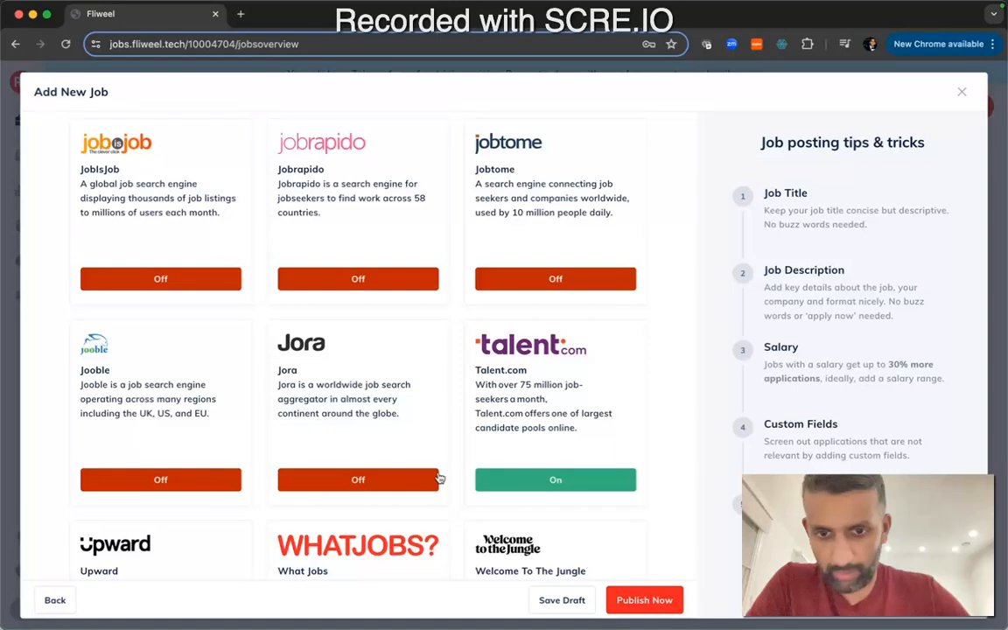
left_click(511, 479)
scroll(513, 477, "down", 4)
left_click(410, 439)
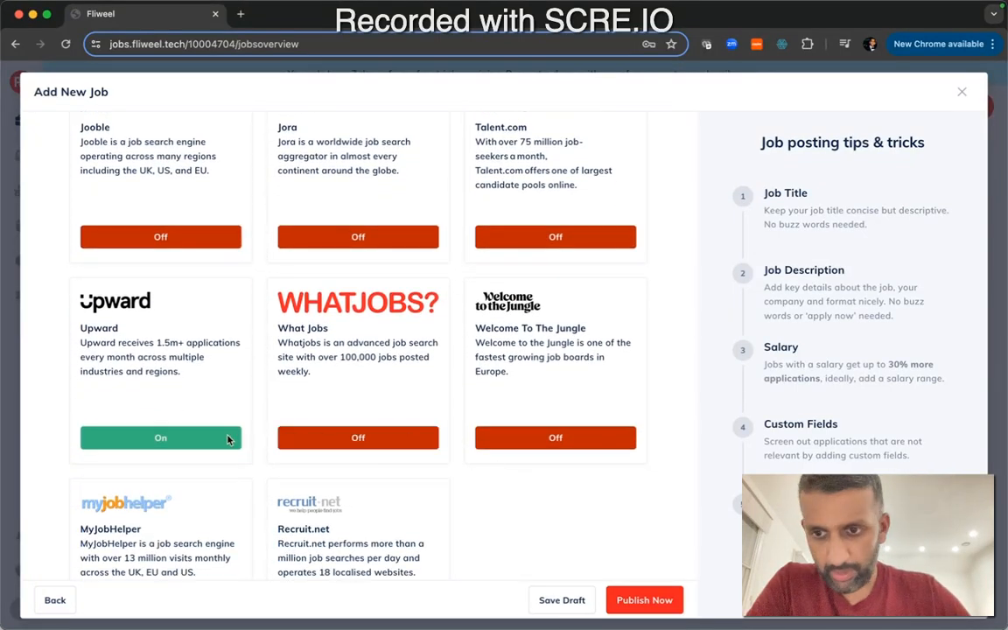
left_click(205, 437)
scroll(197, 389, "down", 2)
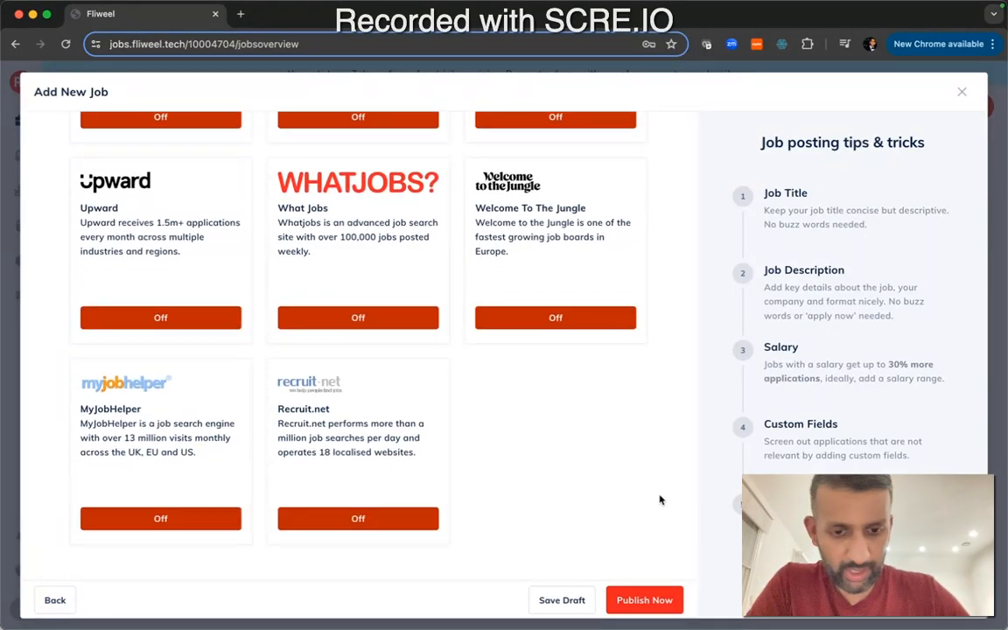
Publish the job and skip the premium job board advertising
left_click(645, 601)
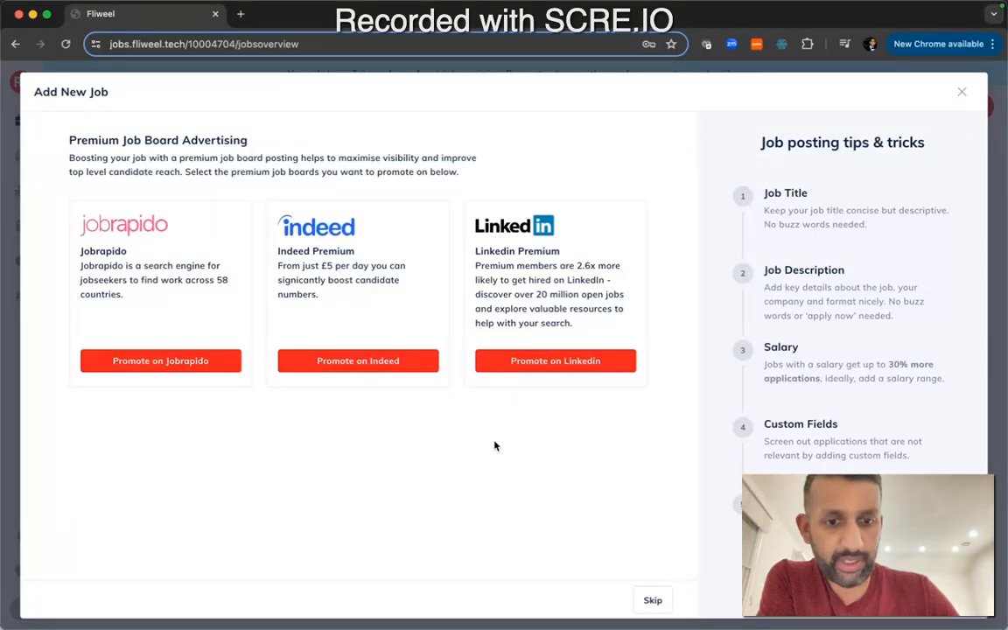
left_click(656, 600)
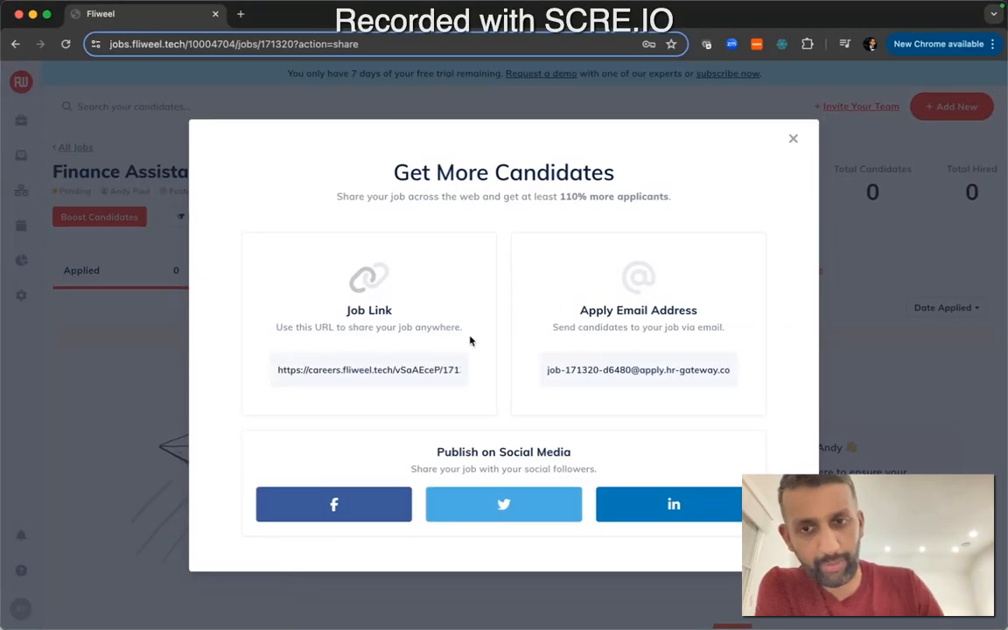
Copy the job link from the Get More Candidates sharing dialog, then close the dialog
left_click(373, 373)
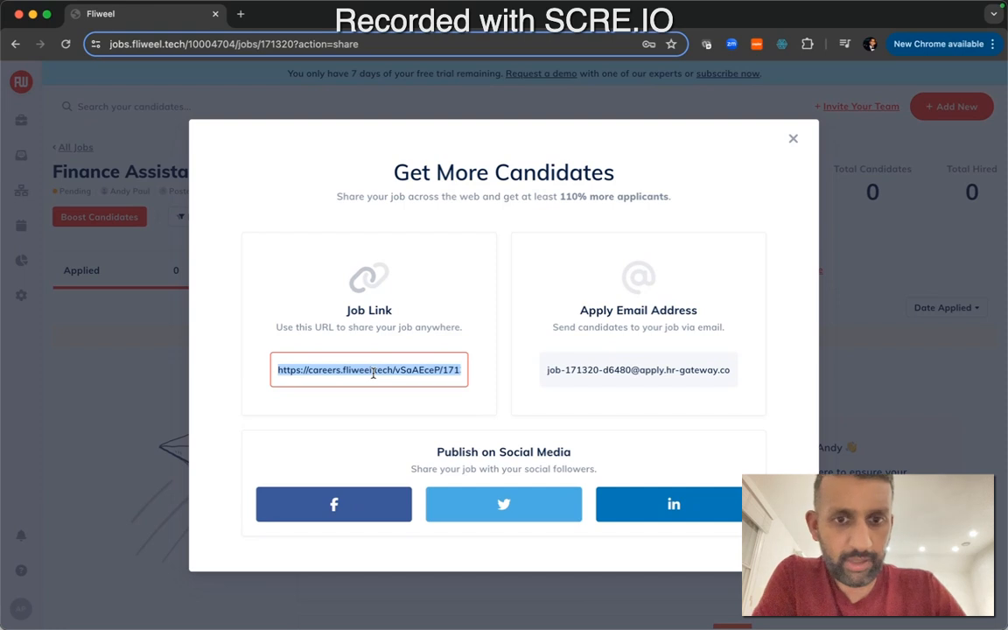
left_click(604, 370)
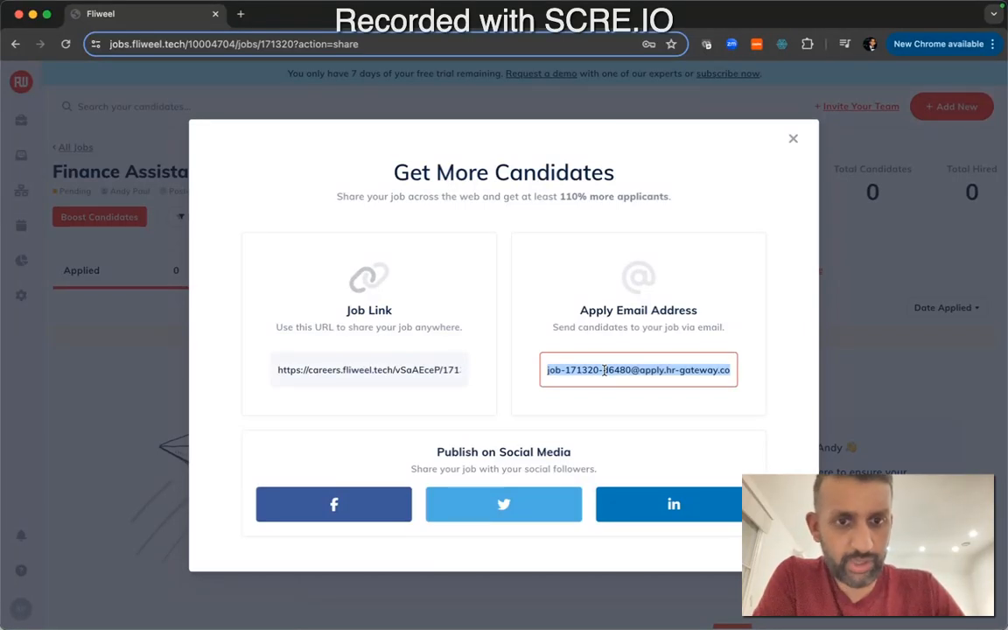
left_click(604, 370)
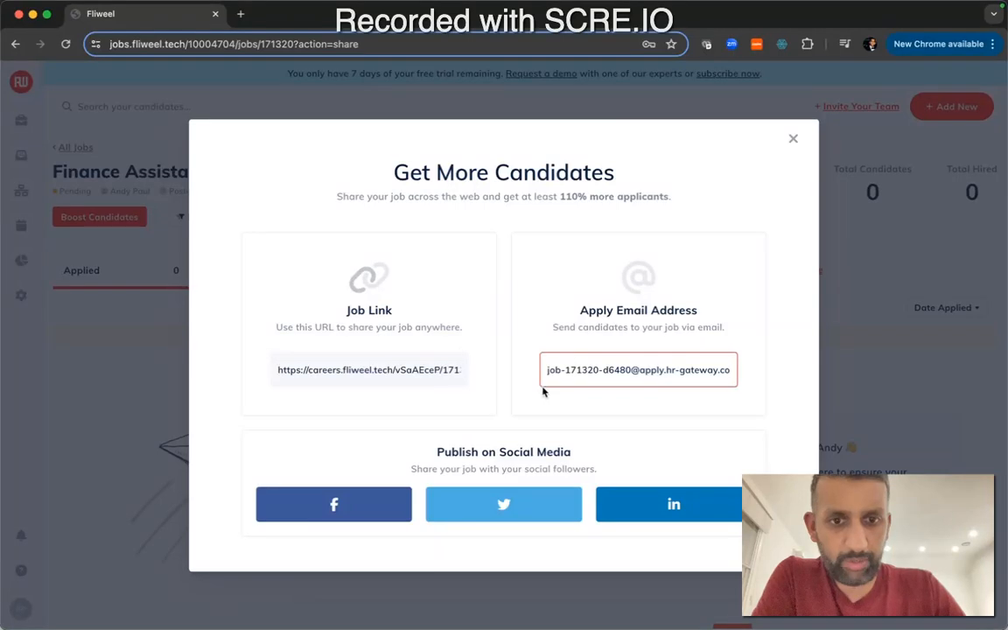
left_click(419, 372)
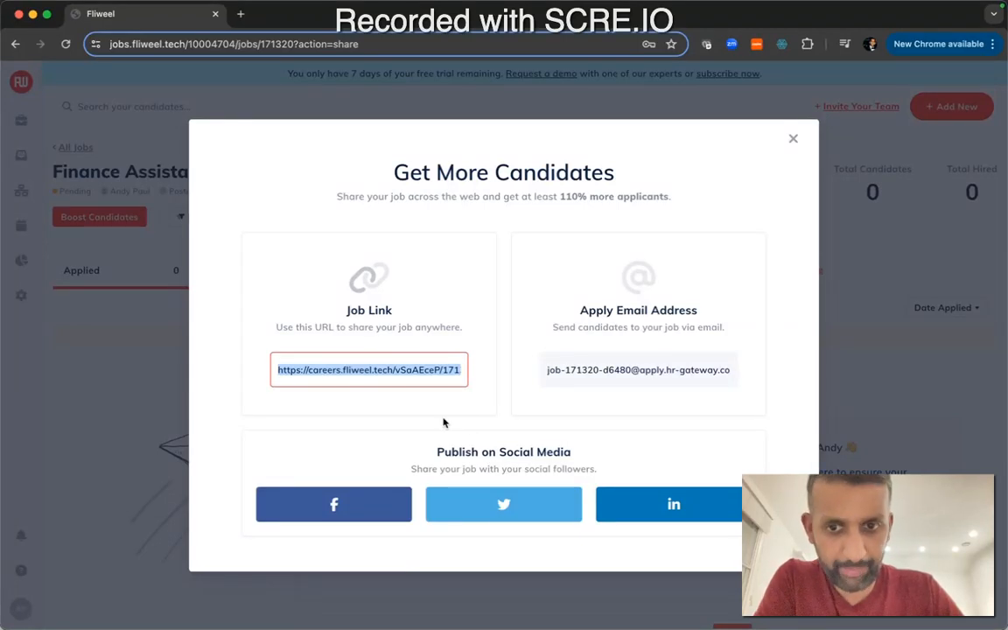
double_click(389, 373)
left_click(389, 372)
triple_click(389, 373)
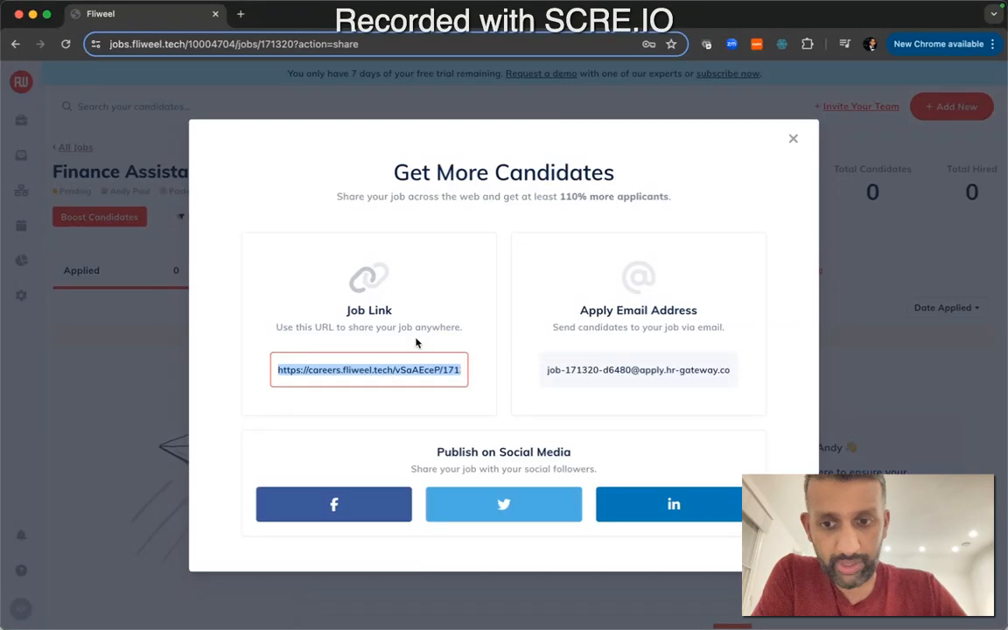
left_click(794, 140)
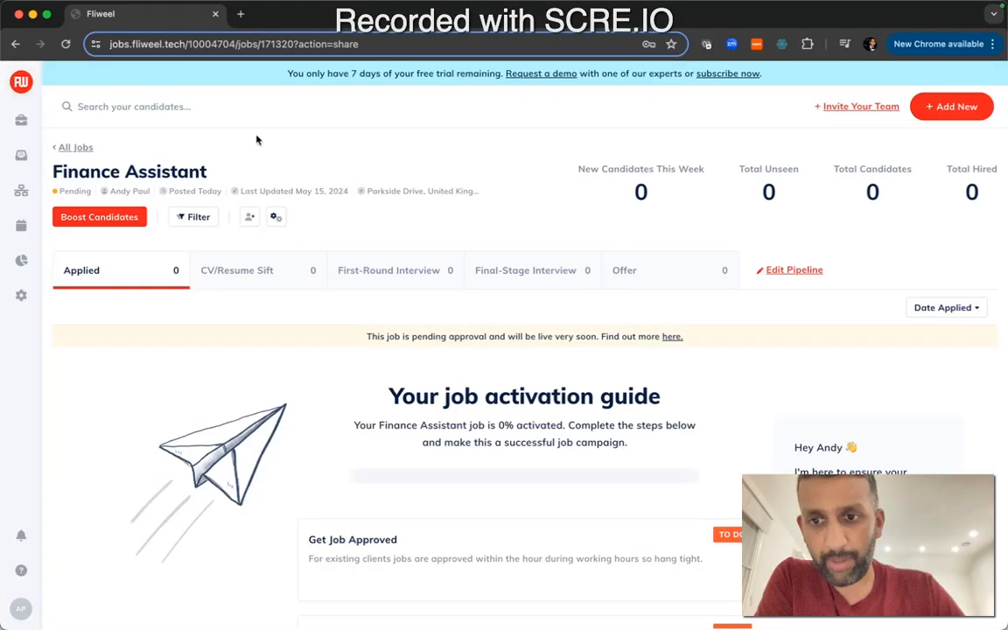
Open the copied job link in a new browser tab, then return to the Finance Assistant job tab
left_click(240, 14)
type("https://careers.fliweel.tech/vSaAEceP/171320/")
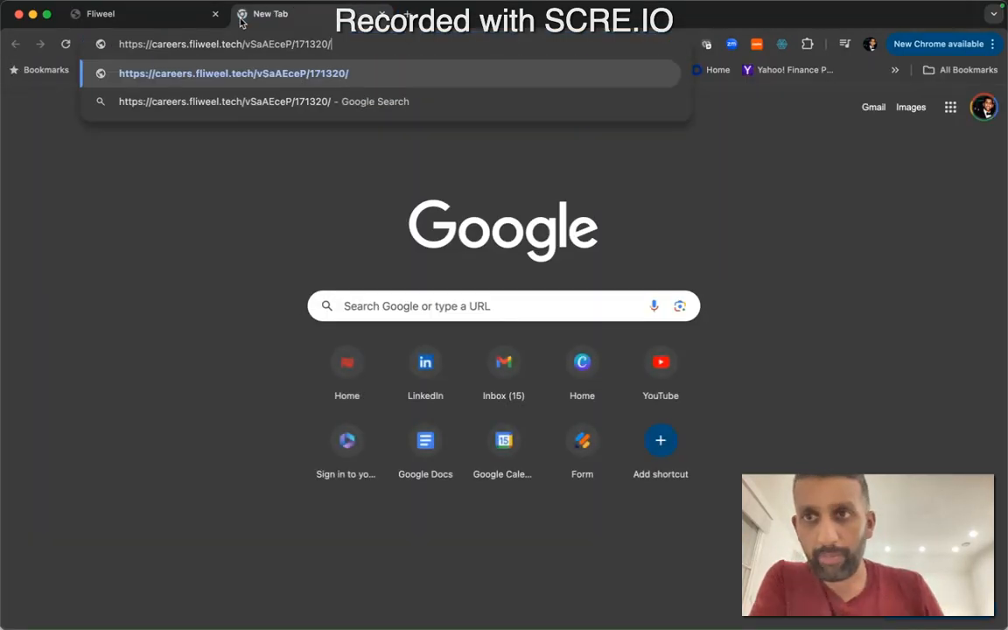
key("Return")
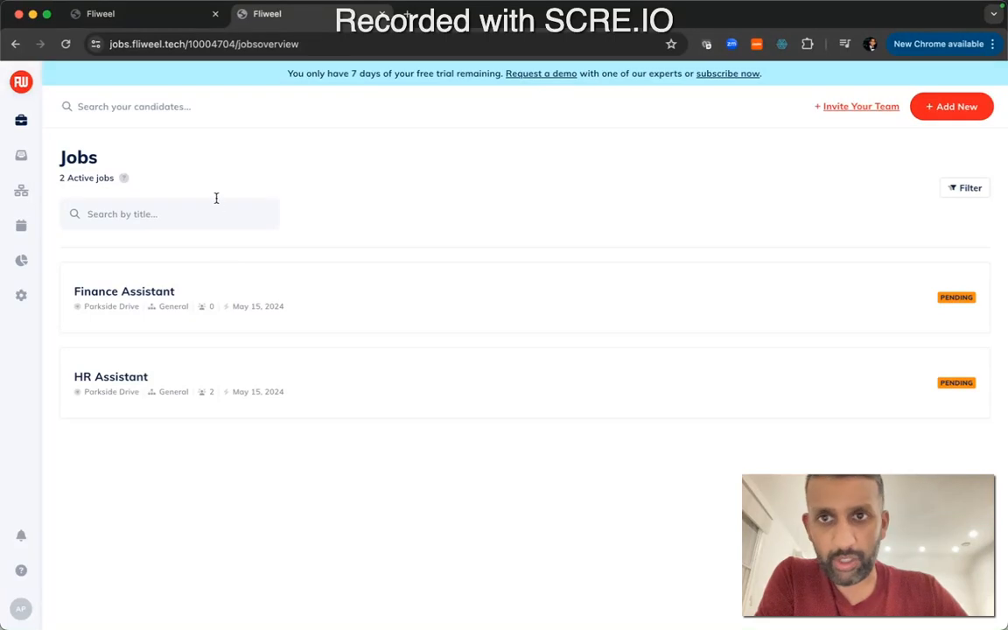
left_click(151, 16)
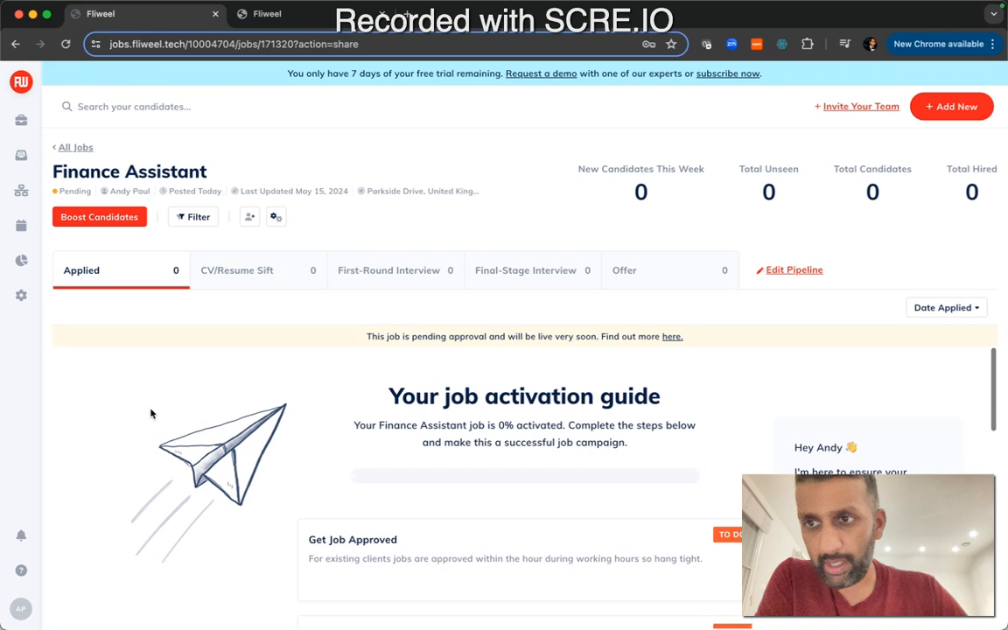
Open the account settings and review the Profile, Company Details and Teammates pages
left_click(23, 298)
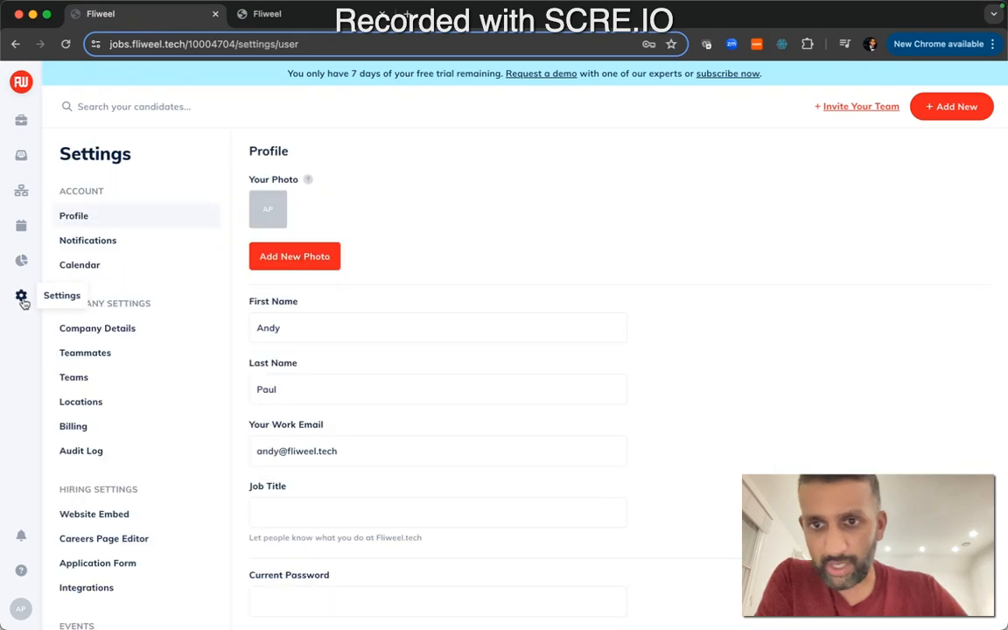
scroll(164, 420, "down", 3)
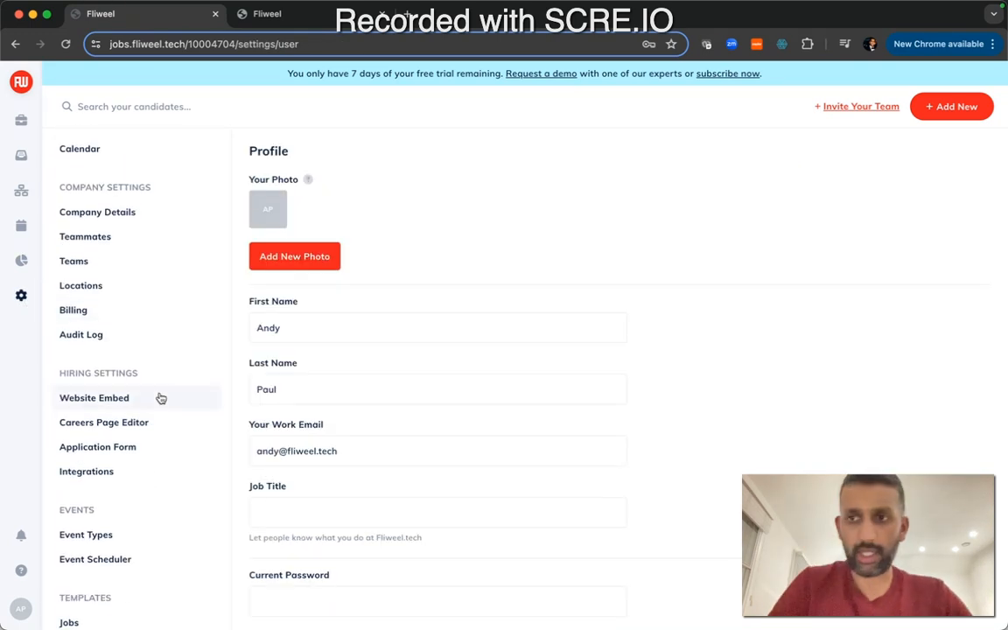
scroll(144, 354, "up", 3)
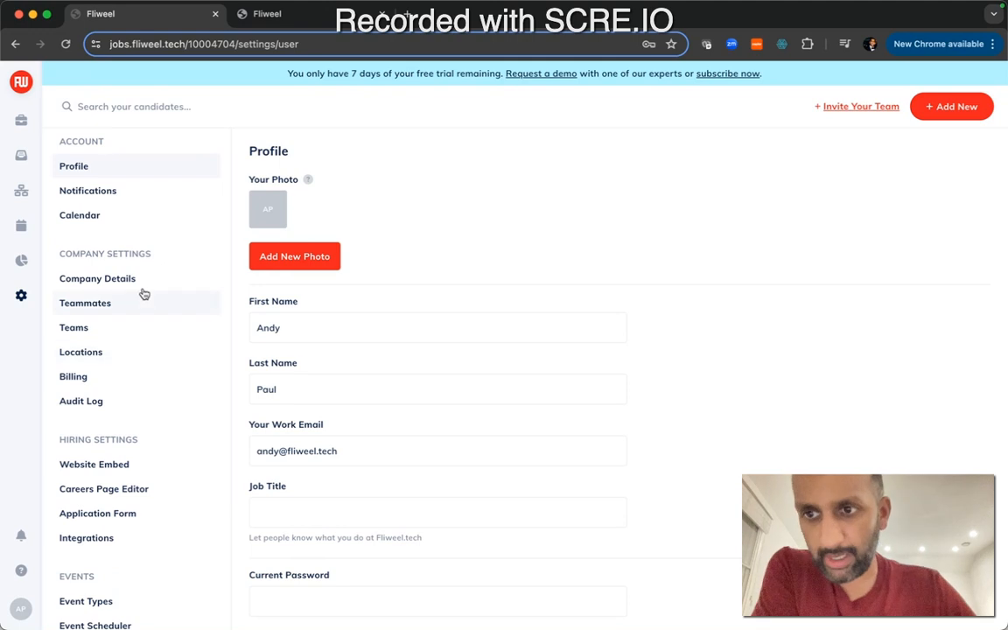
left_click(138, 278)
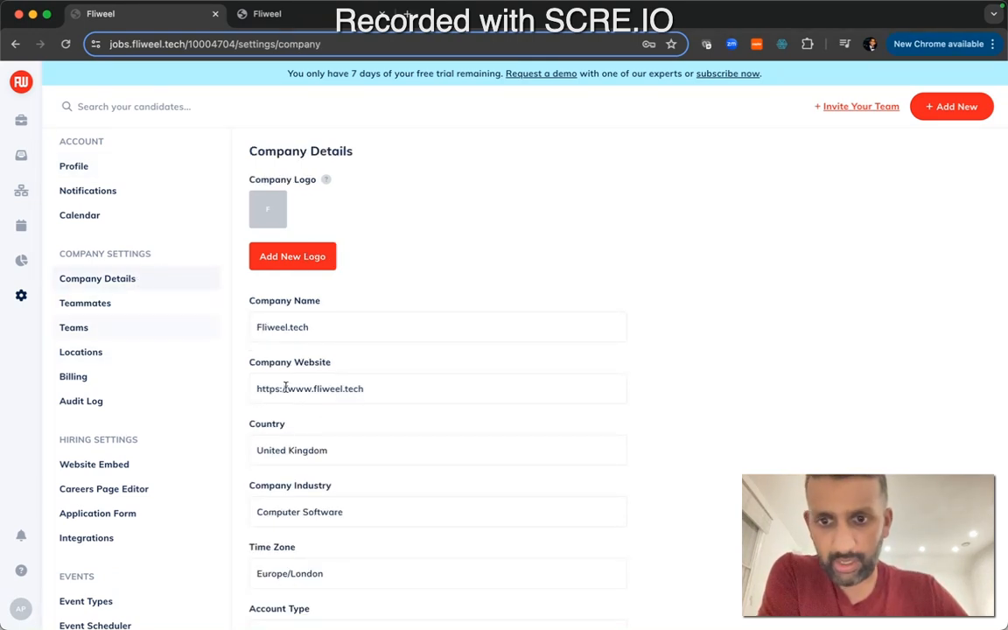
scroll(262, 394, "down", 2)
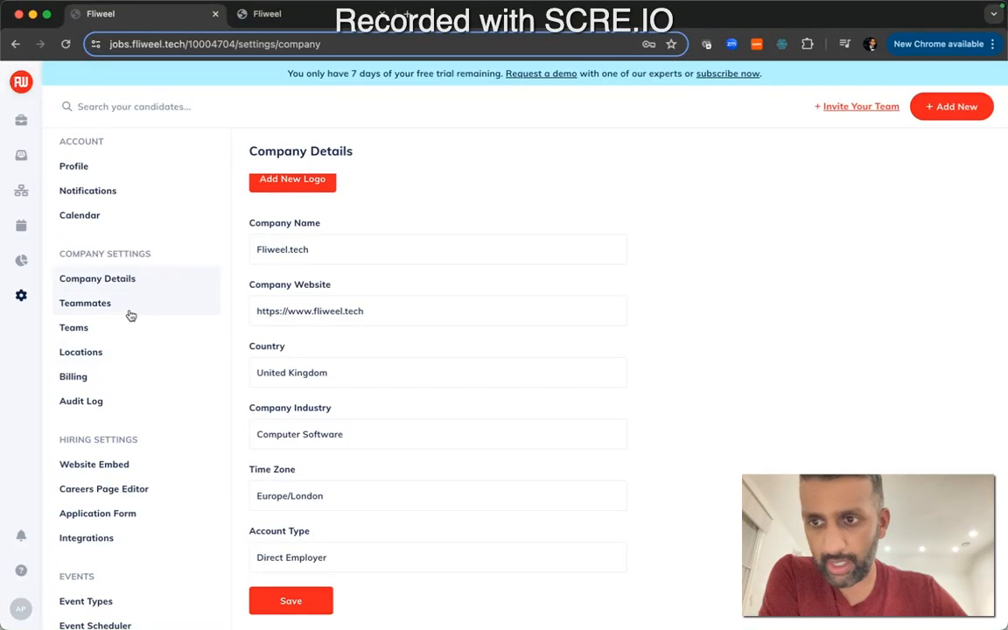
left_click(130, 314)
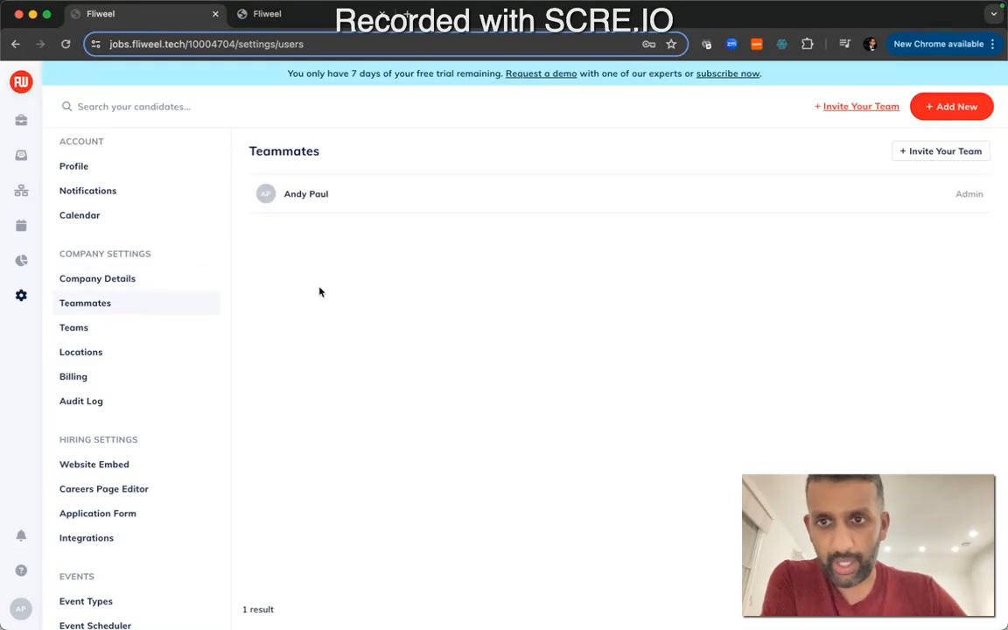
Review the Teams and Locations settings pages
left_click(140, 332)
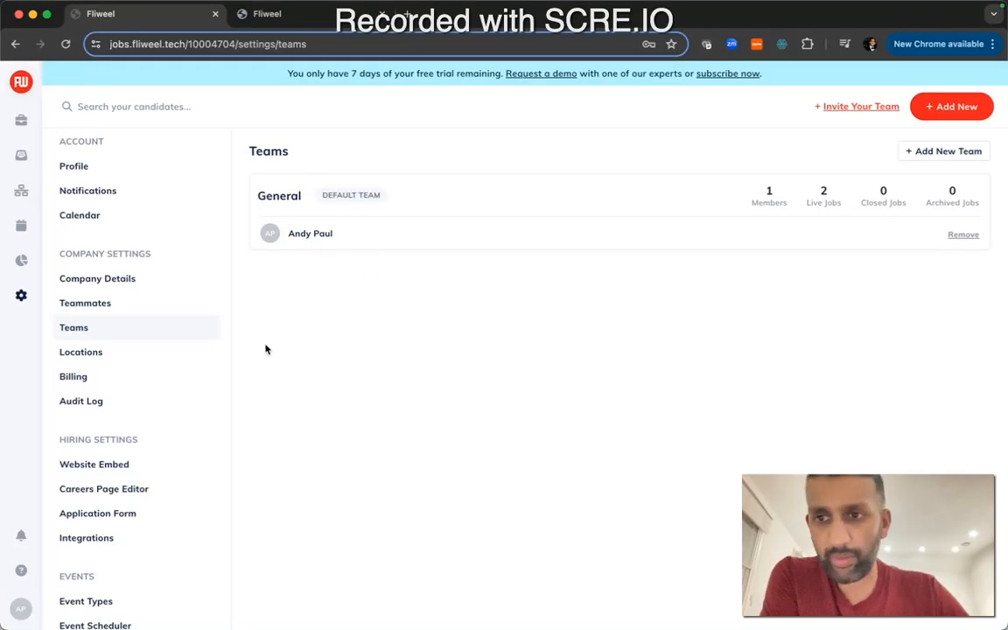
left_click(140, 353)
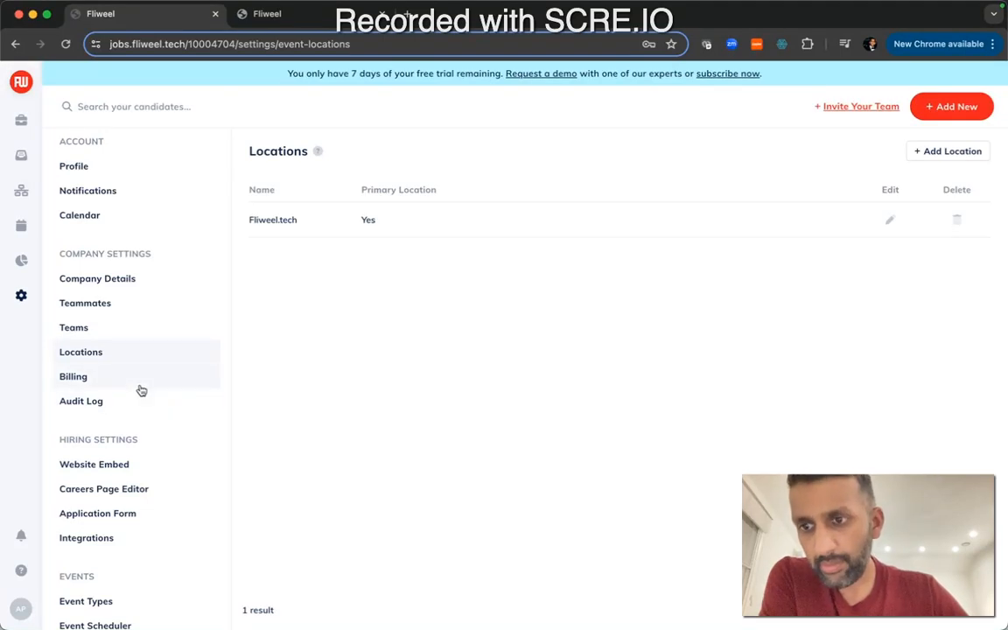
scroll(140, 418, "down", 2)
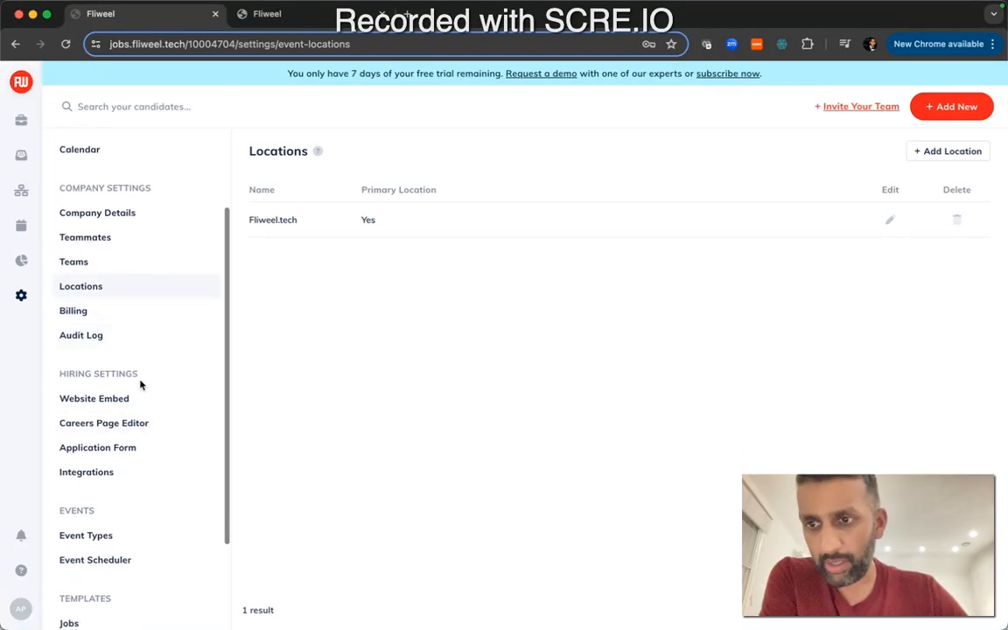
scroll(143, 382, "down", 2)
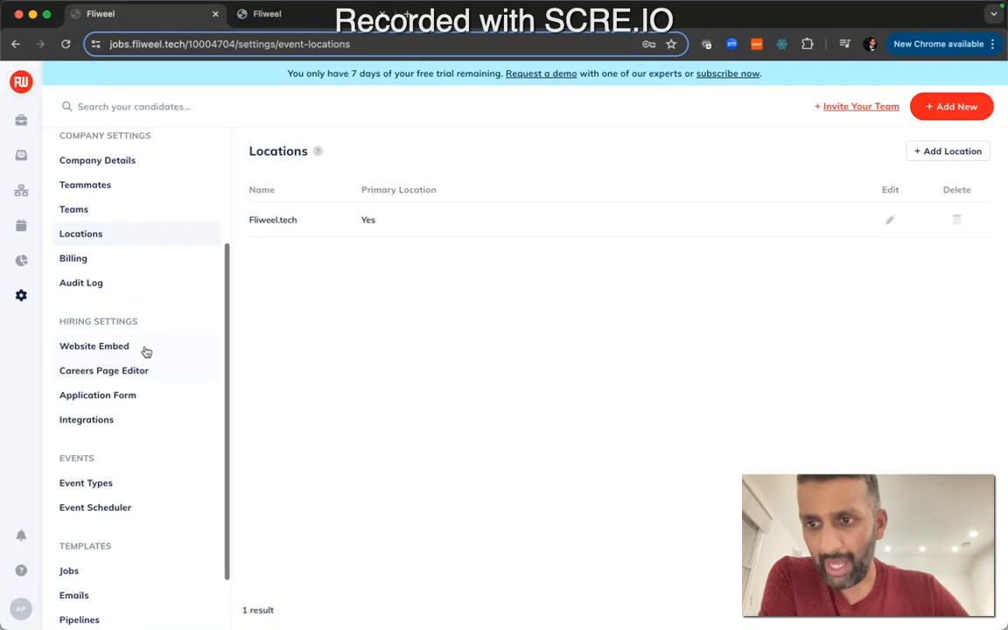
Open the Website Embed settings and view the Careers Widget embedding instructions, then close them
left_click(144, 349)
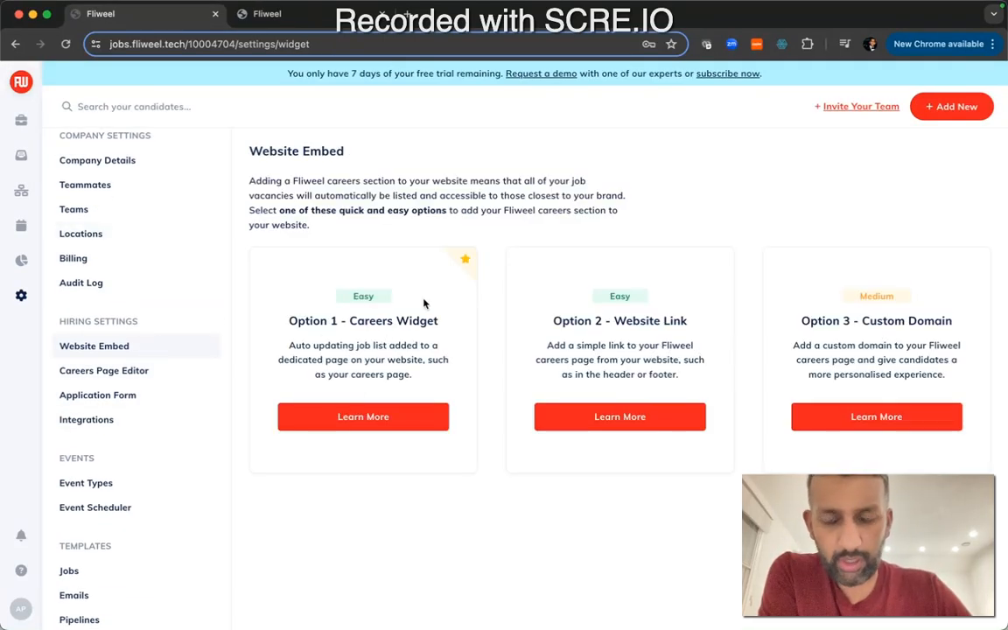
left_click(354, 424)
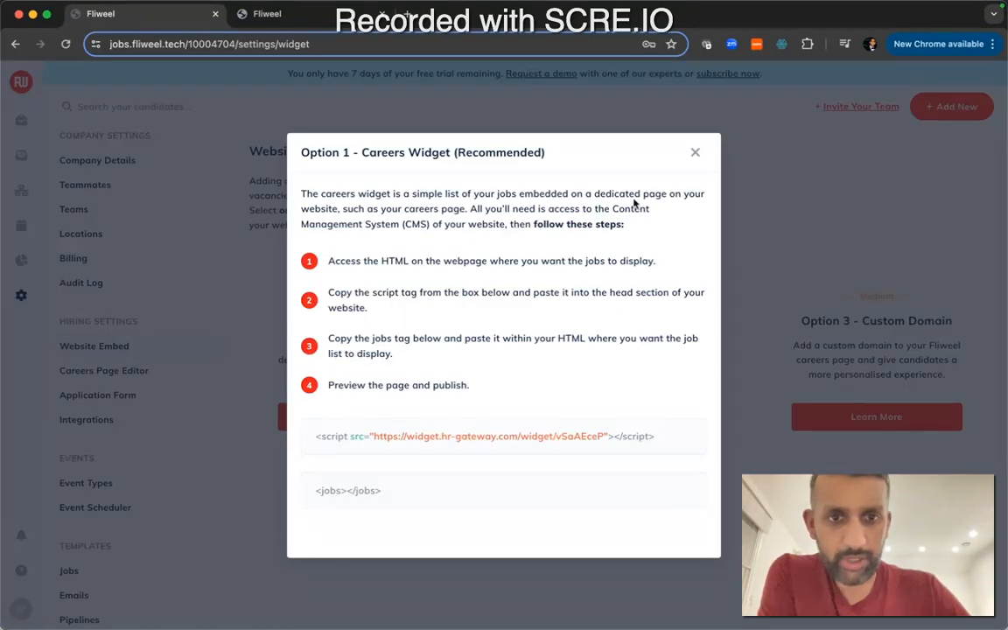
left_click(696, 156)
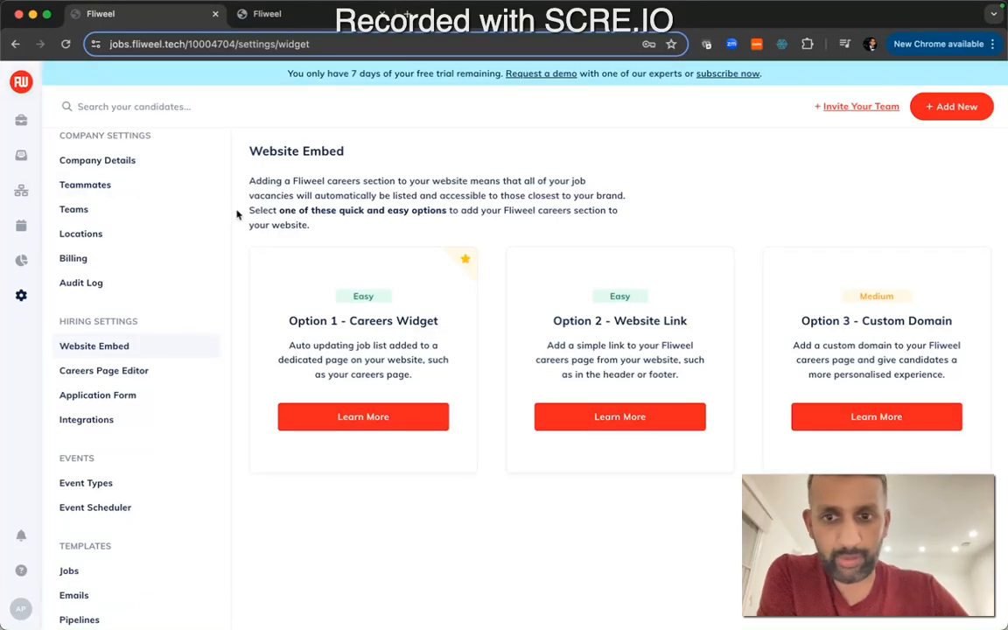
Open the Careers Page Editor and look through its basic, style, content and social media settings and the live preview
left_click(123, 369)
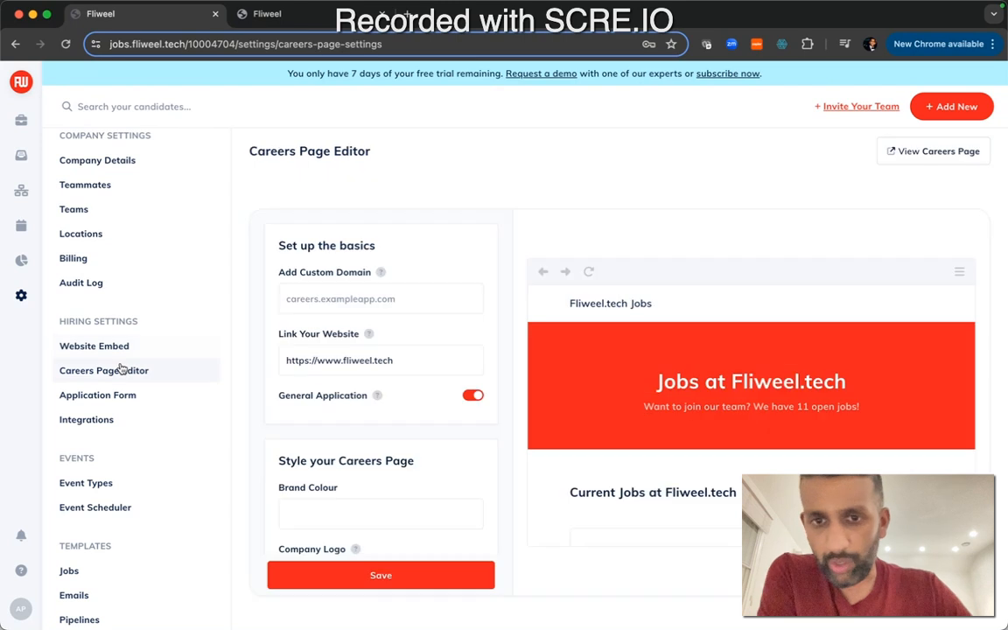
scroll(618, 330, "down", 5)
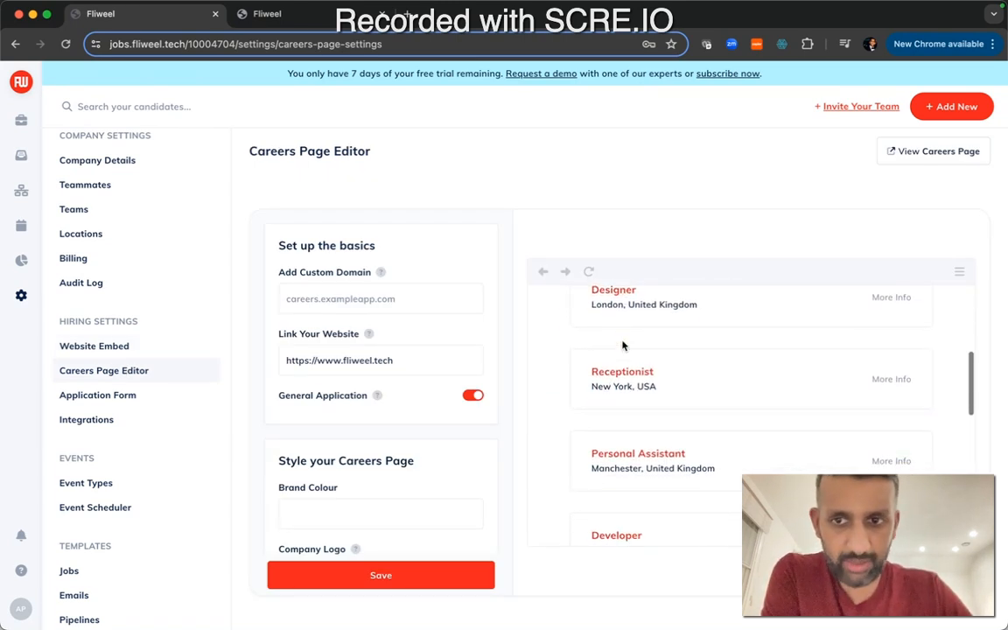
scroll(596, 345, "up", 4)
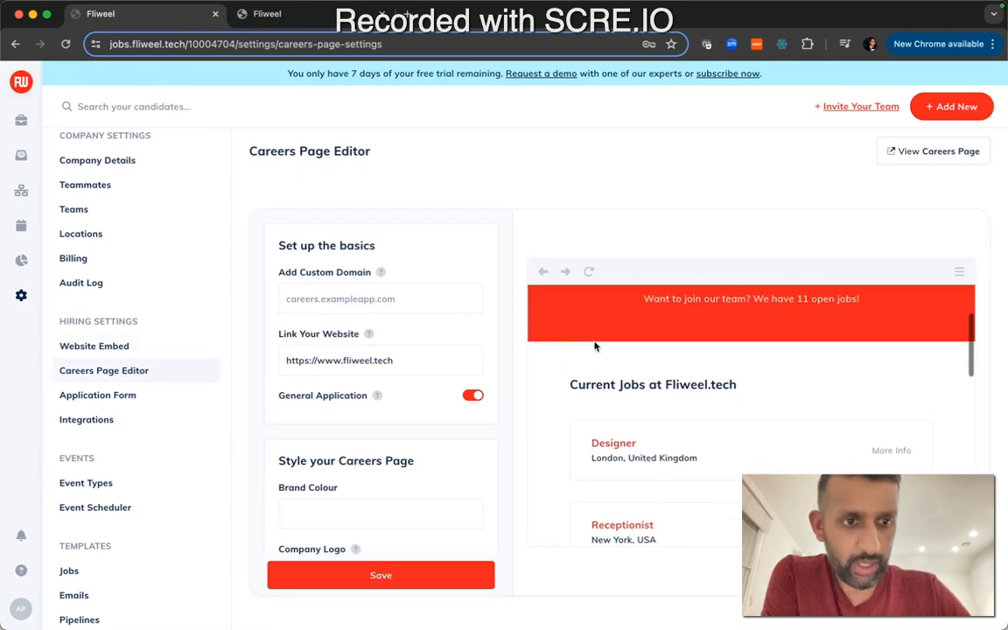
scroll(624, 435, "down", 10)
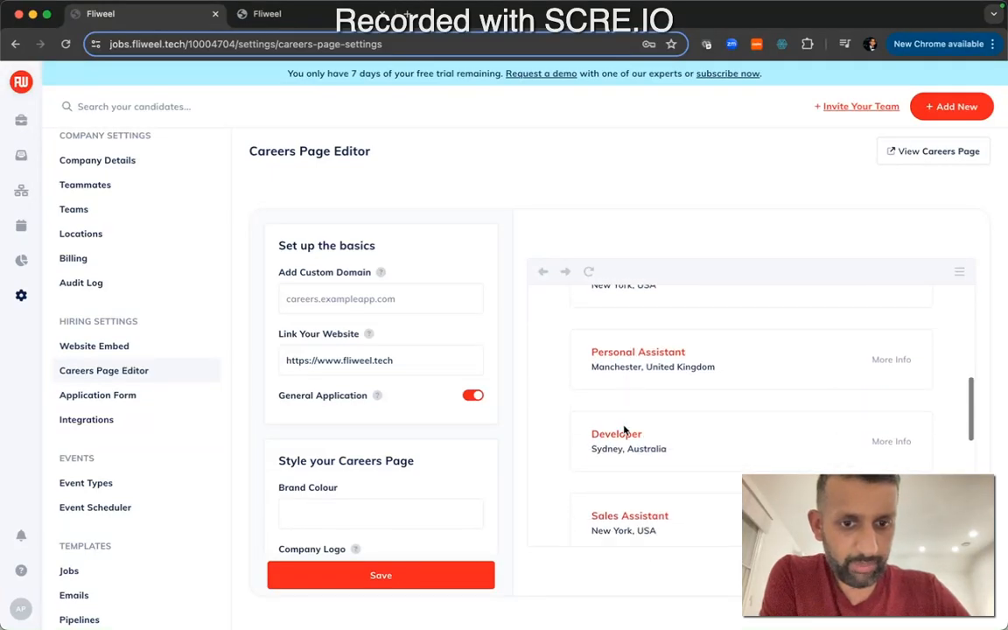
scroll(624, 429, "down", 2)
scroll(443, 479, "down", 5)
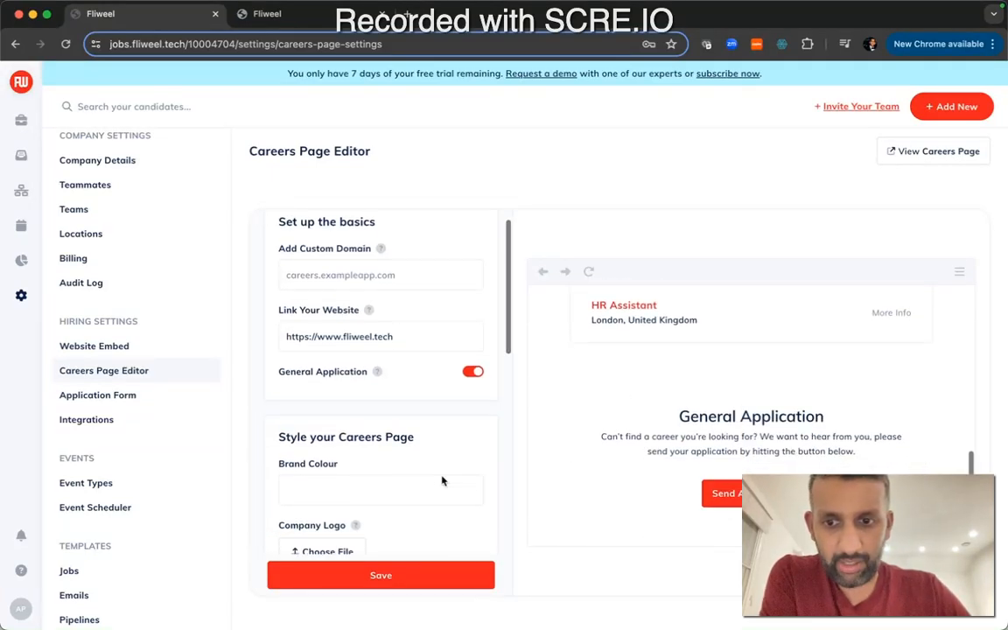
scroll(363, 363, "down", 6)
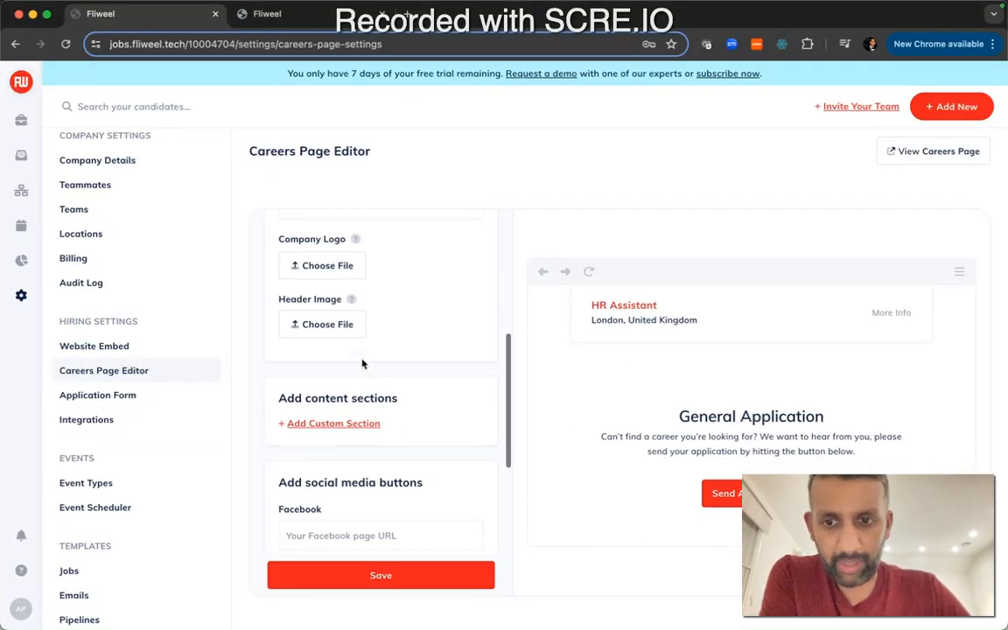
scroll(394, 359, "down", 2)
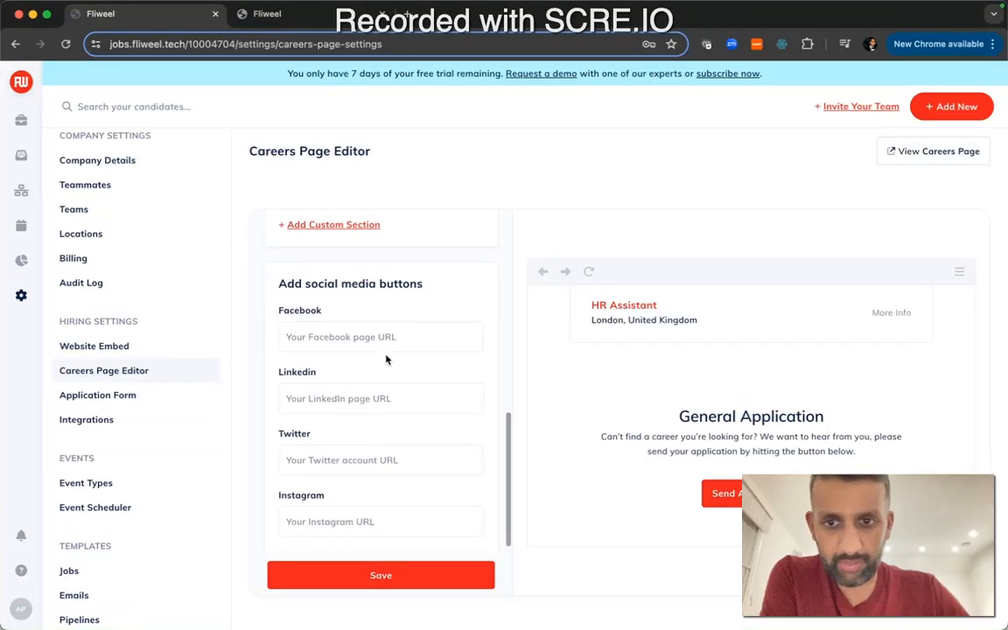
scroll(386, 359, "up", 12)
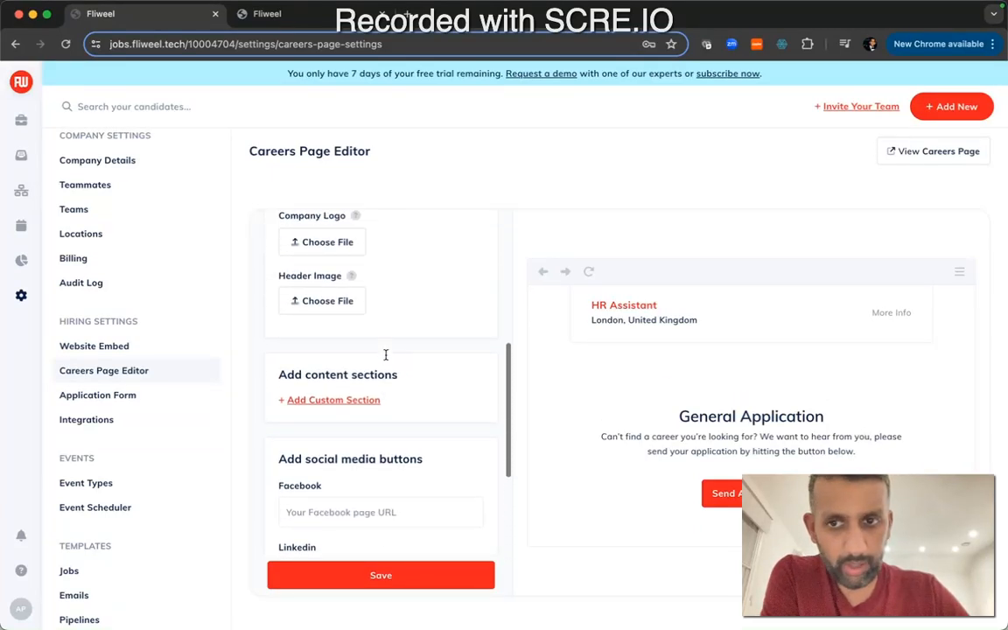
scroll(386, 359, "up", 2)
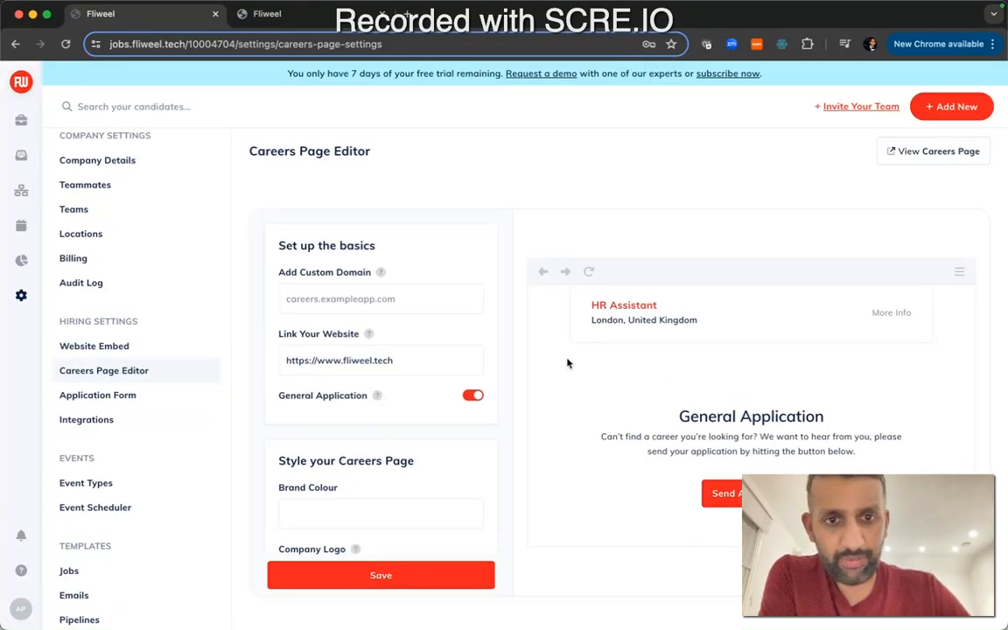
scroll(567, 361, "up", 5)
scroll(567, 361, "up", 5)
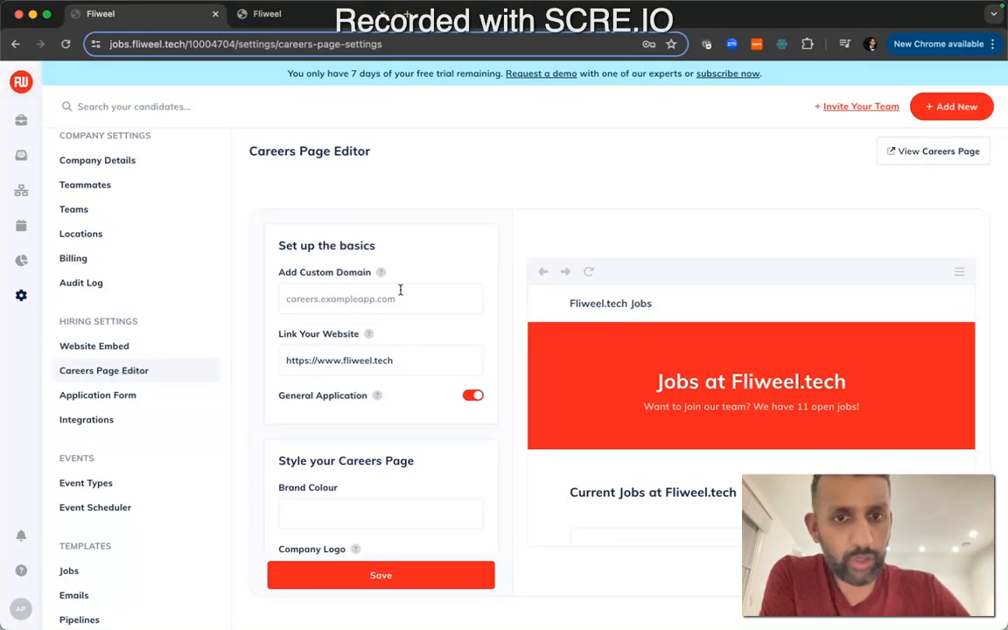
Revisit the Website Embed page and open the Application Form settings with GDPR and privacy policy options
left_click(144, 346)
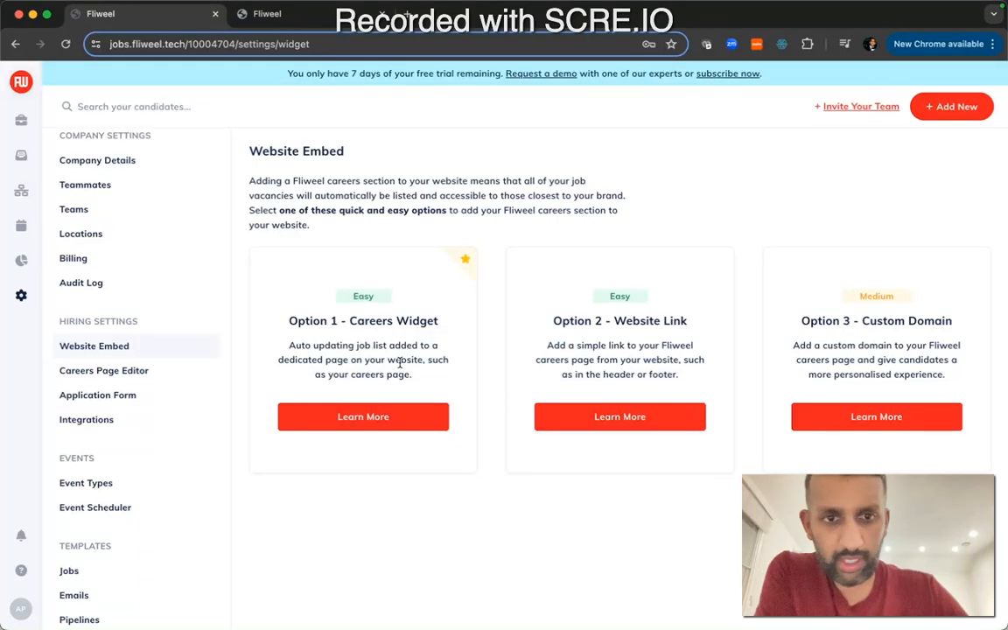
left_click(130, 397)
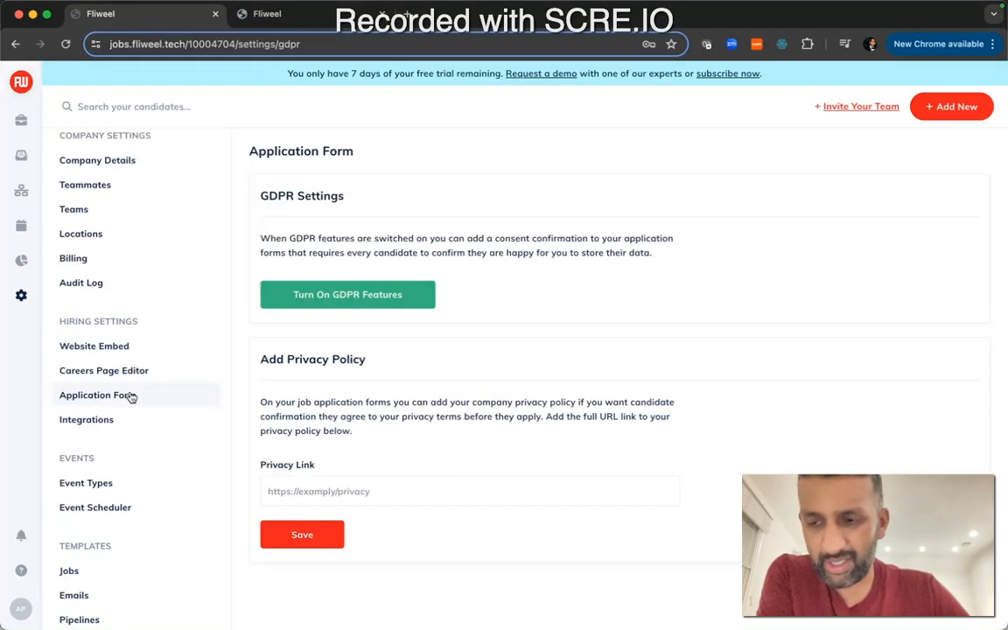
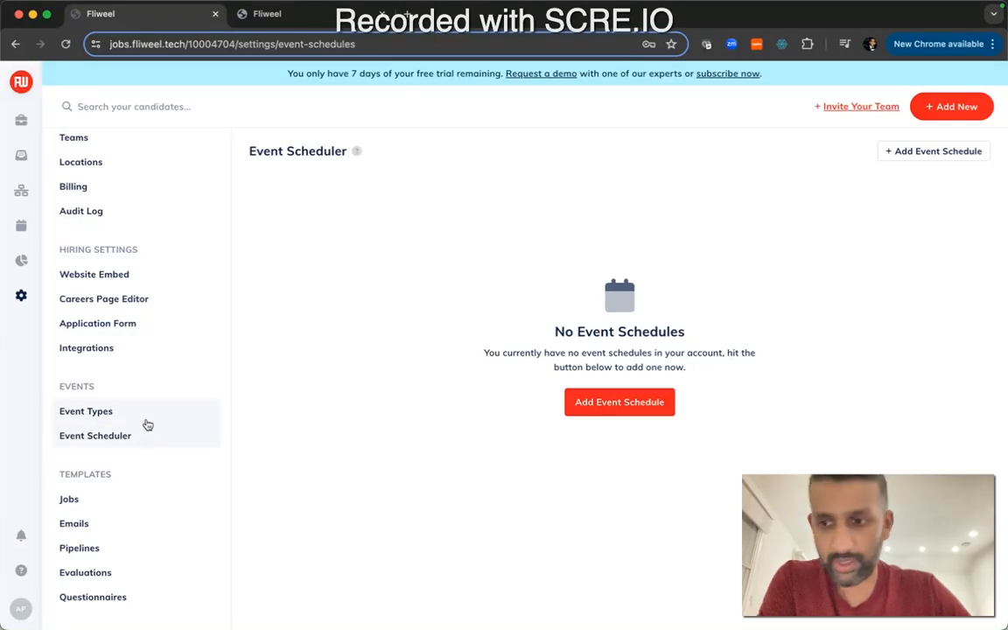
Browse the job, email, pipeline, evaluation and questionnaire template pages in settings
left_click(88, 506)
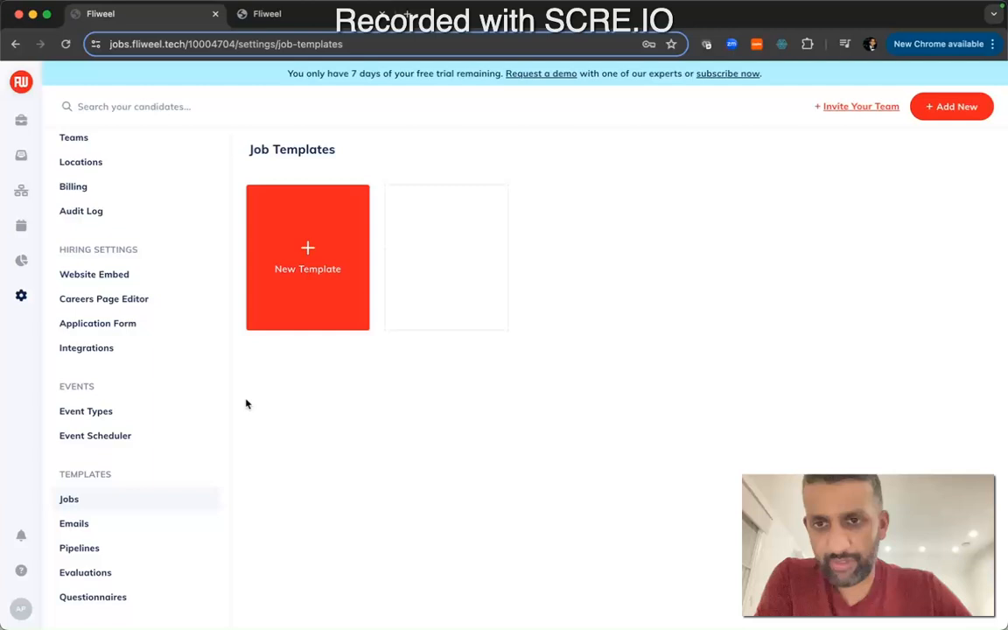
left_click(97, 525)
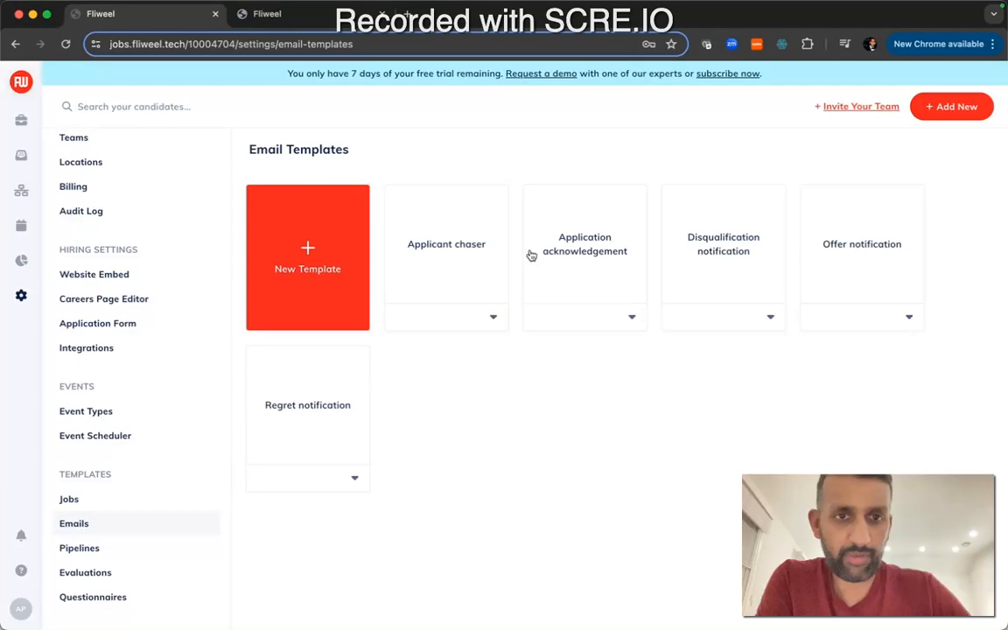
left_click(123, 554)
left_click(105, 576)
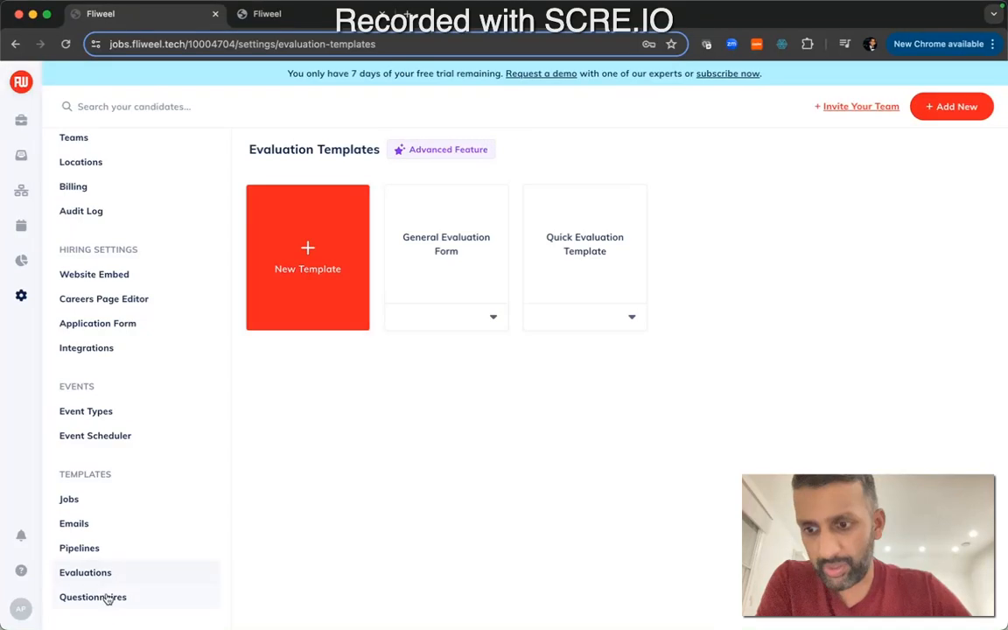
left_click(105, 597)
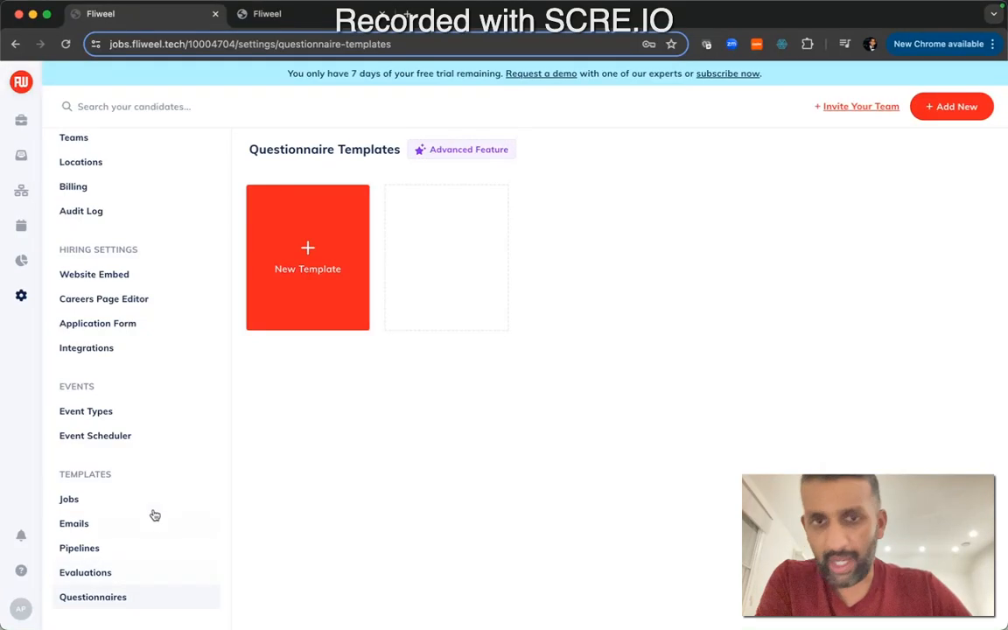
Open the Finance Assistant job from the jobs list, return to all jobs and open the HR Assistant job
left_click(21, 119)
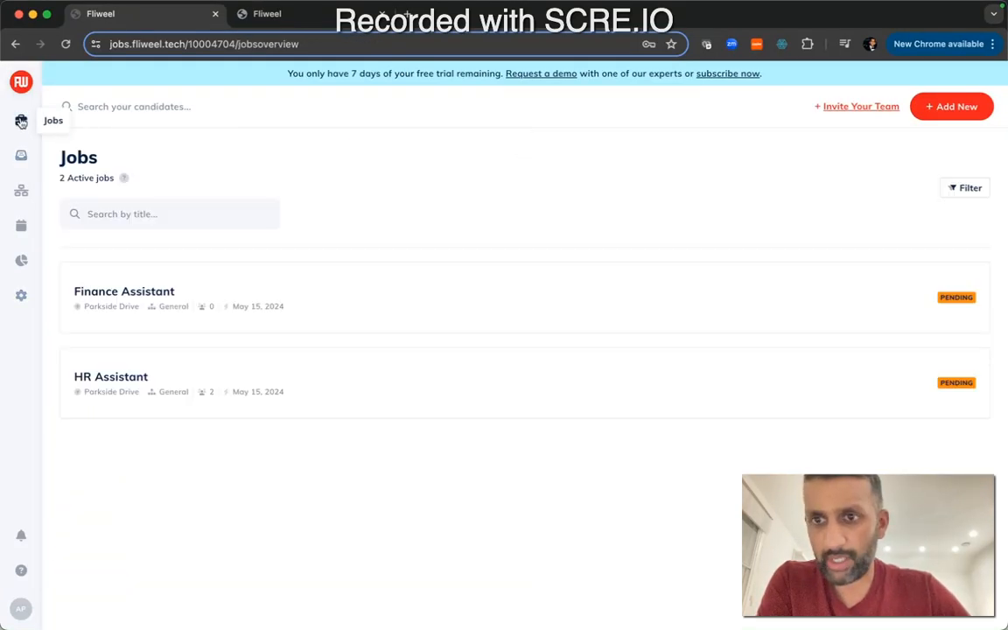
left_click(202, 292)
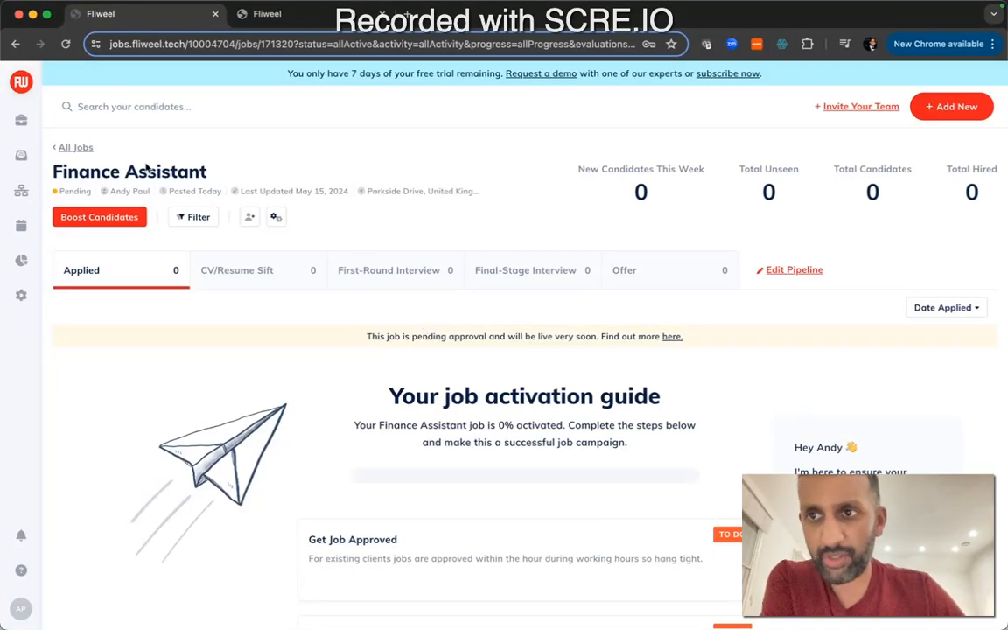
left_click(72, 147)
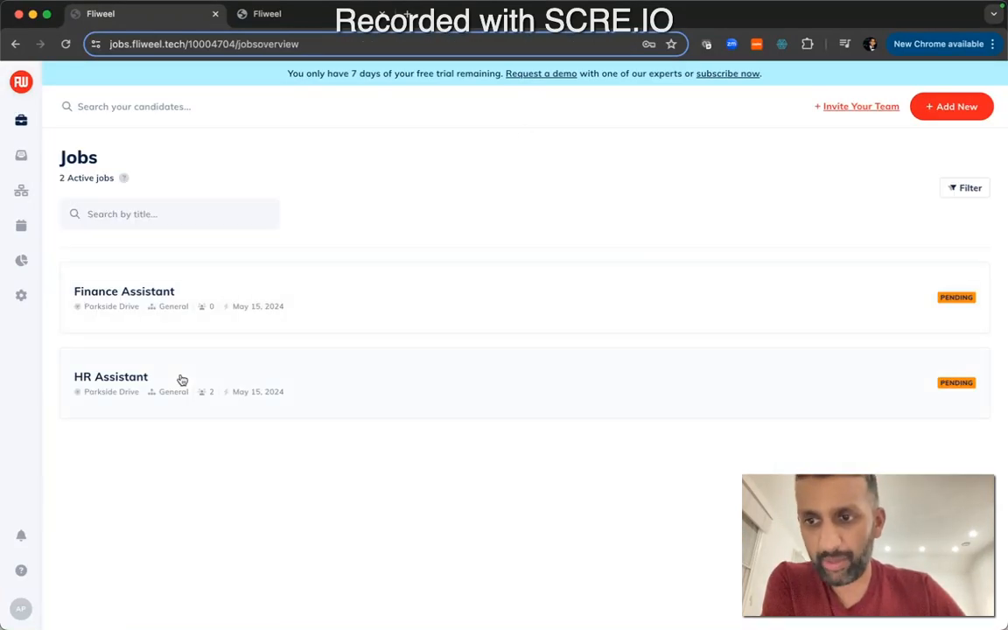
left_click(181, 380)
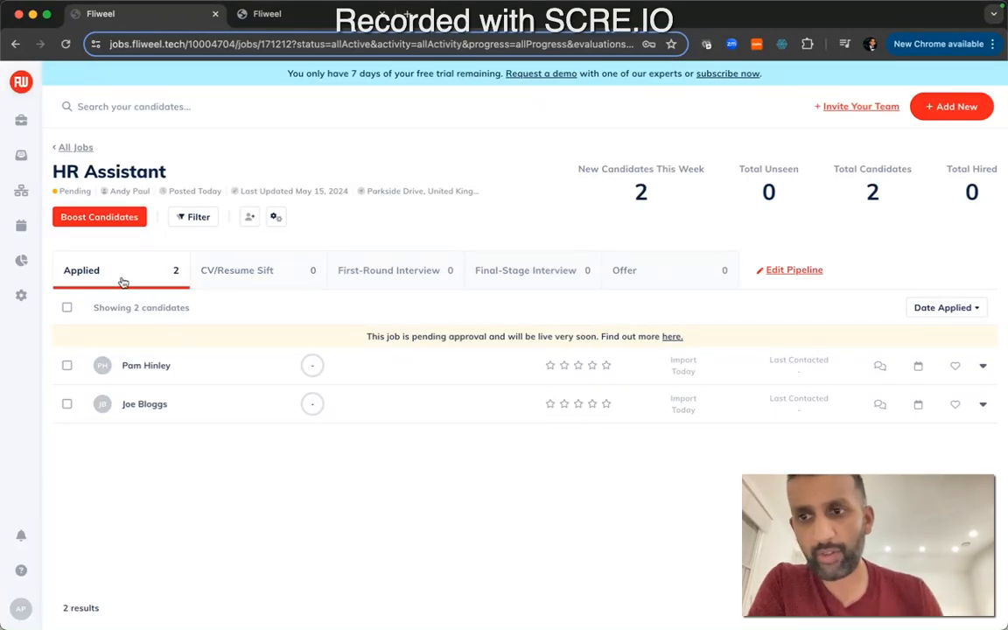
Look through the HR Assistant pipeline stages from CV/Resume Sift to Offer, then return to Applied
left_click(259, 285)
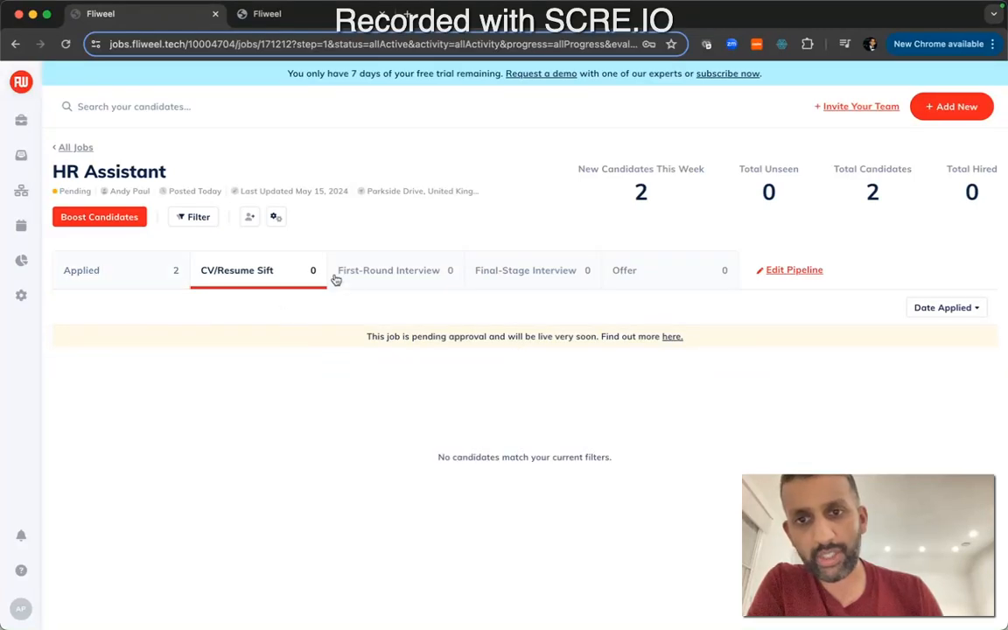
left_click(379, 282)
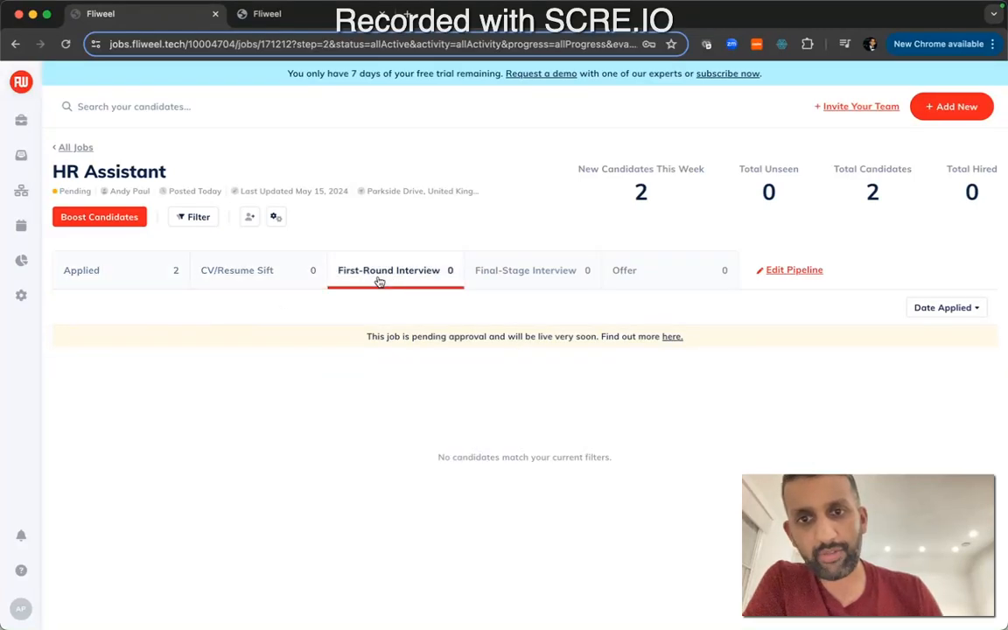
left_click(533, 284)
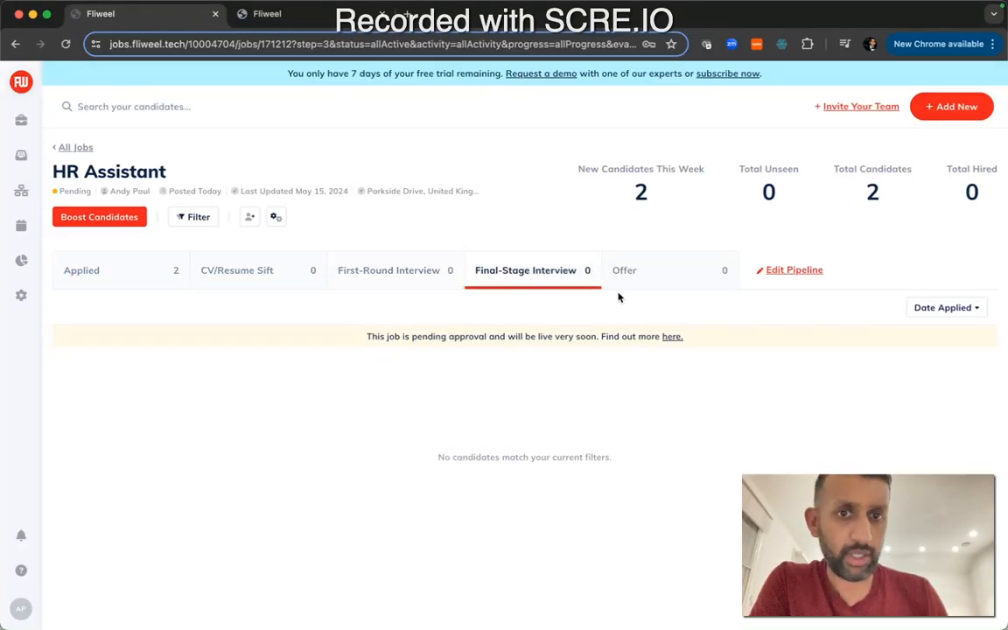
left_click(648, 273)
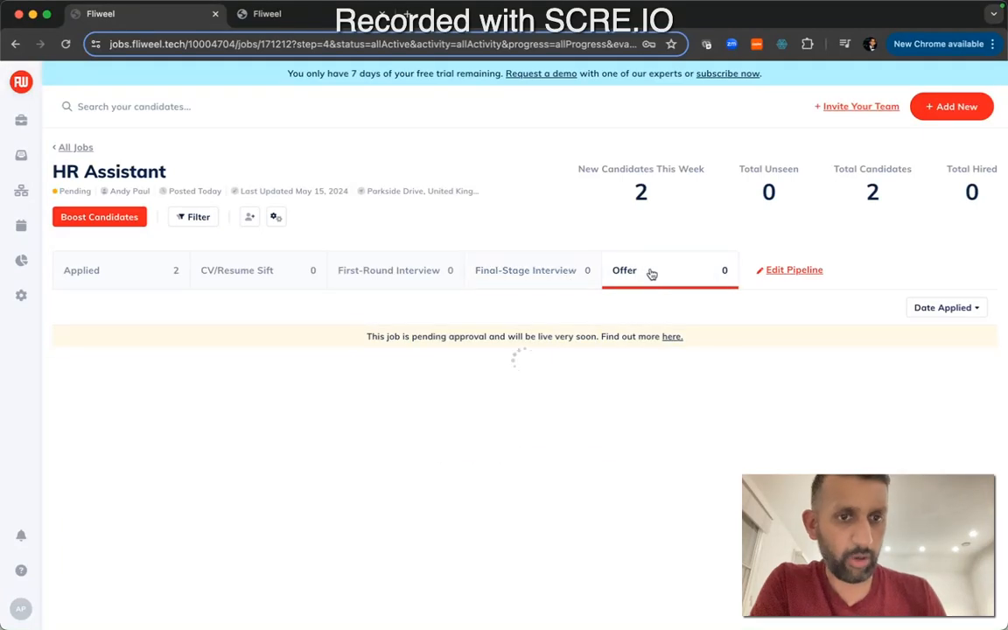
left_click(120, 277)
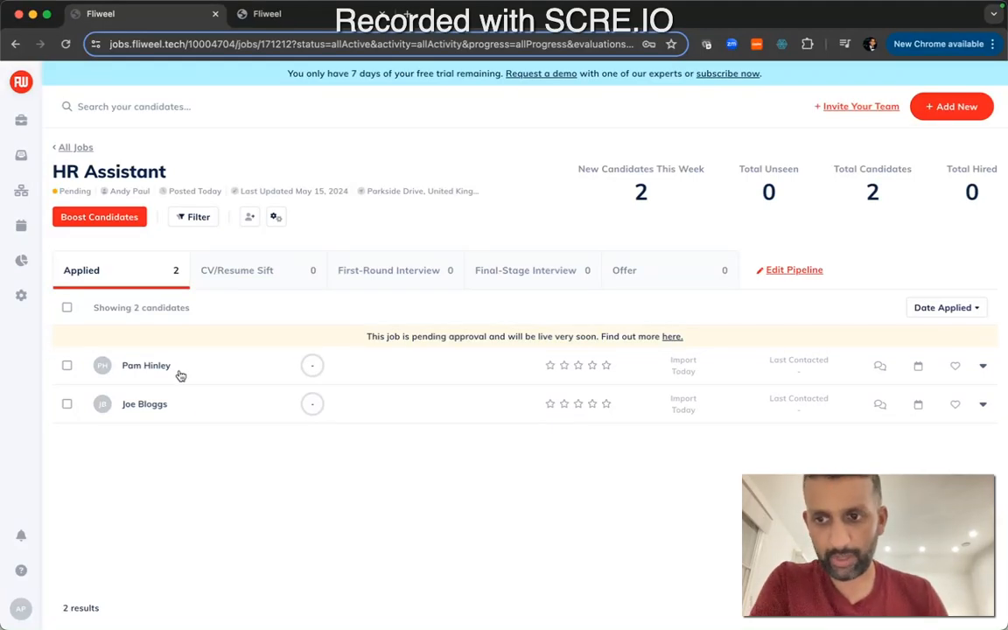
Open the first applicant's profile and scroll through the overview's details, application, cover letter and social profile sections
left_click(181, 375)
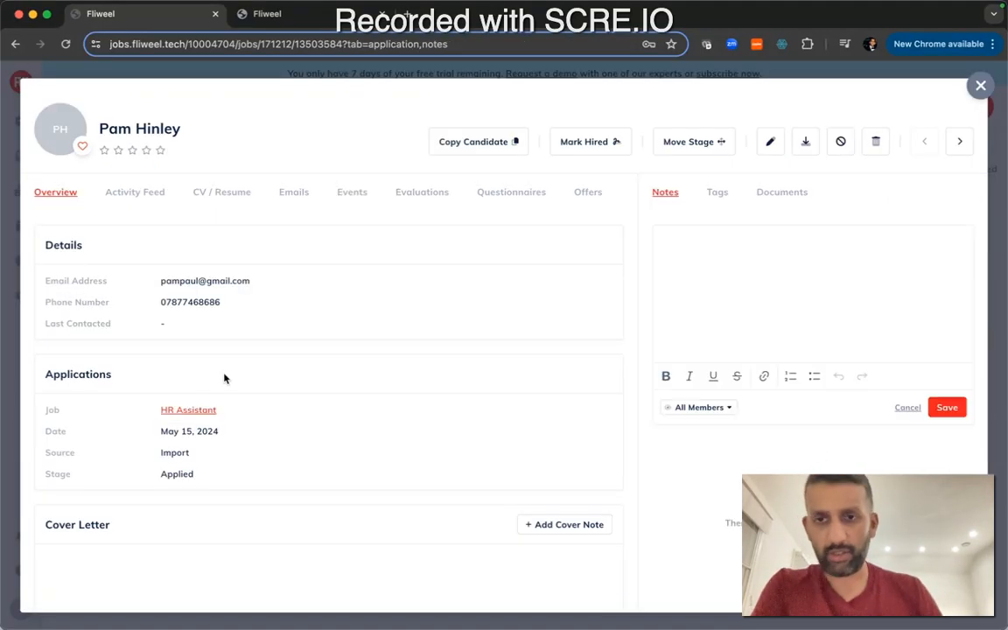
scroll(194, 280, "down", 1)
scroll(193, 276, "down", 1)
double_click(188, 280)
scroll(189, 281, "down", 1)
scroll(180, 344, "down", 2)
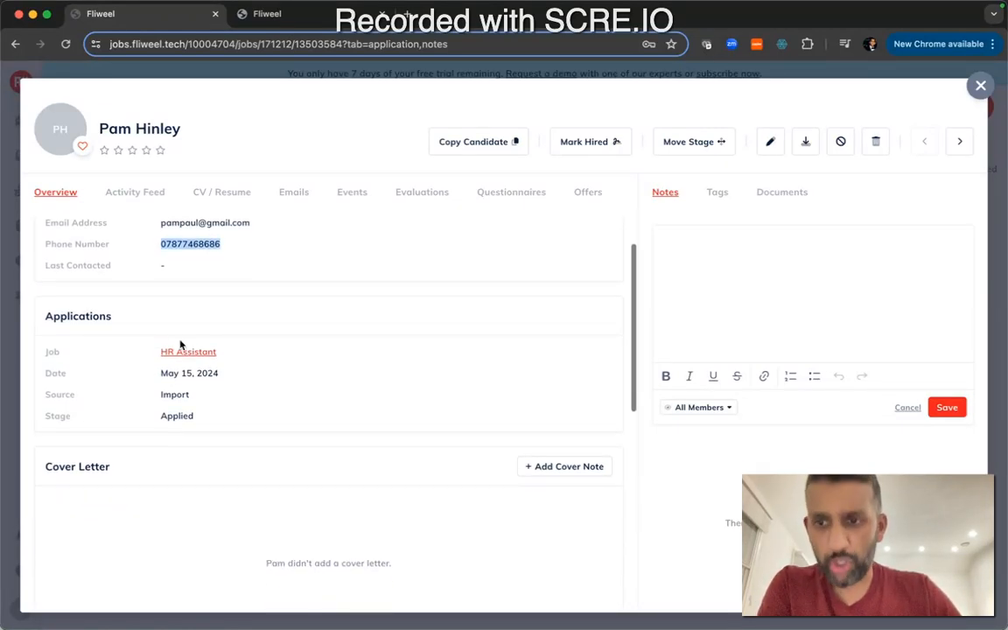
scroll(179, 381, "down", 2)
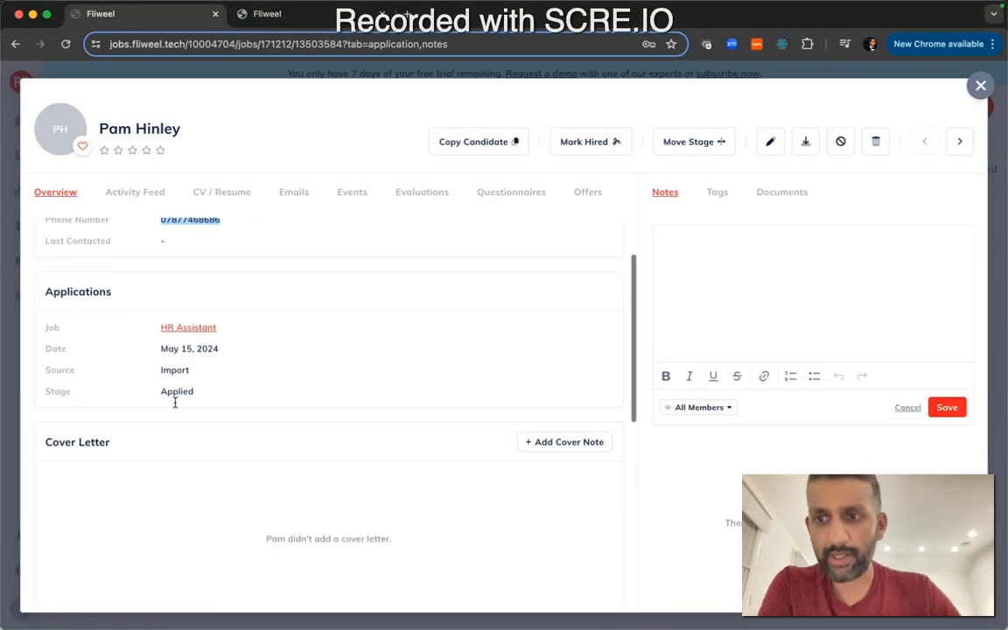
double_click(174, 363)
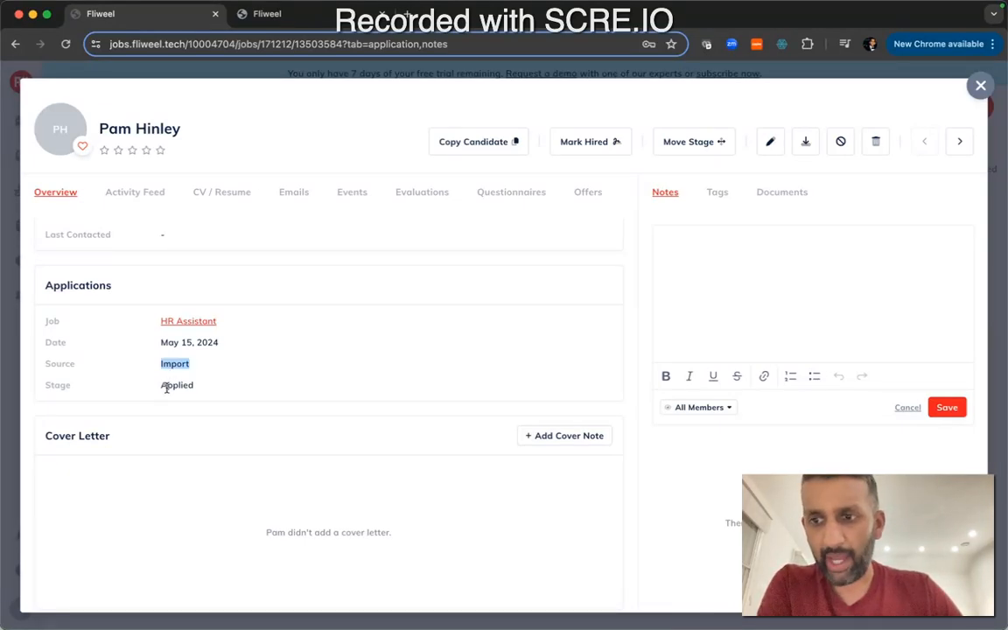
scroll(175, 385, "down", 1)
scroll(202, 364, "down", 5)
scroll(223, 329, "down", 3)
scroll(256, 331, "up", 4)
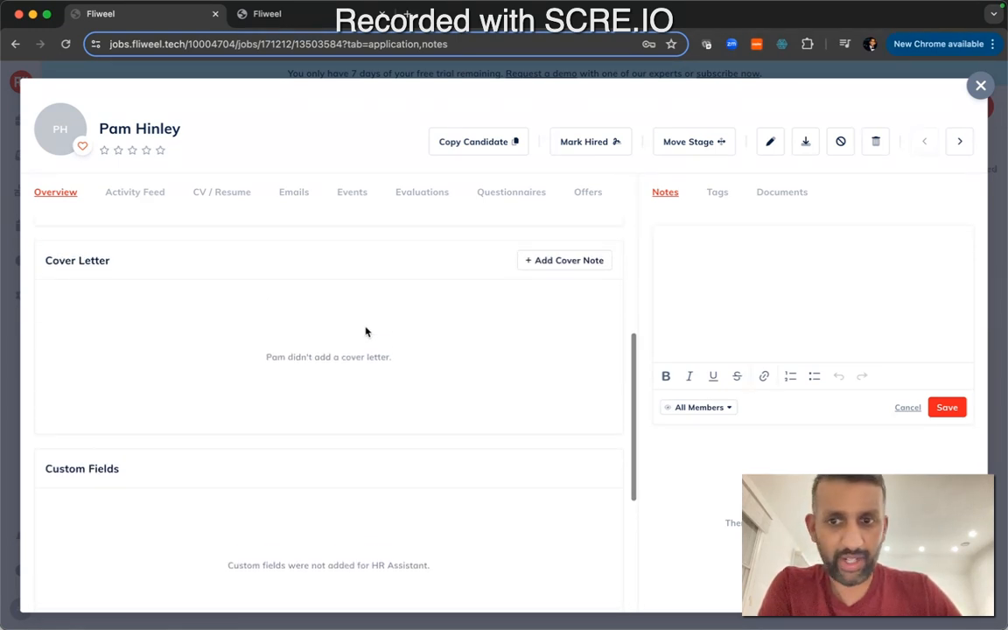
scroll(366, 331, "down", 5)
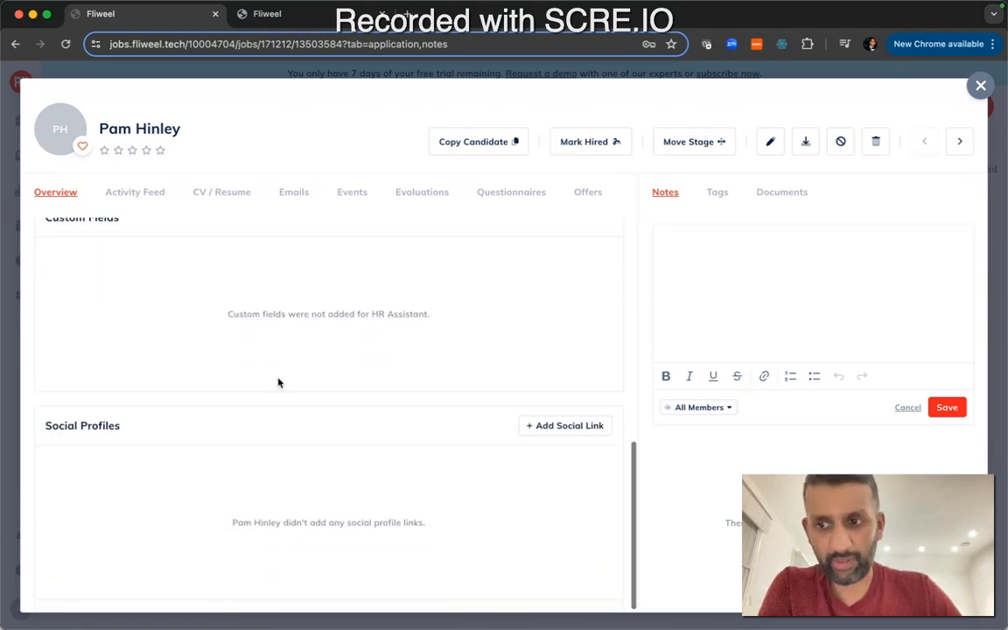
scroll(241, 429, "up", 4)
View the applicant's Activity Feed and scroll through the uploaded CV/Resume
left_click(160, 199)
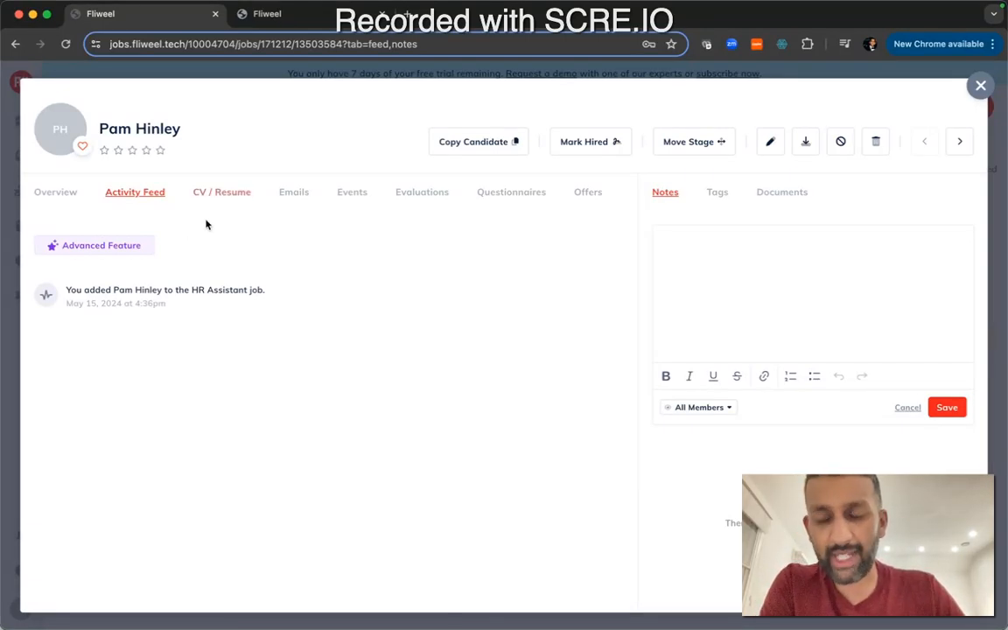
left_click(188, 182)
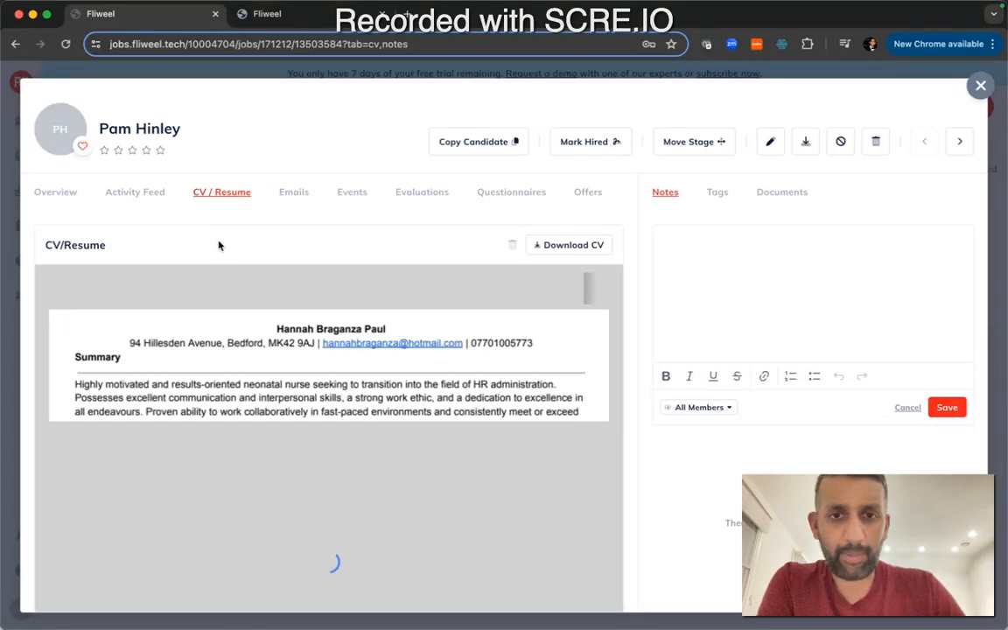
scroll(211, 347, "down", 3)
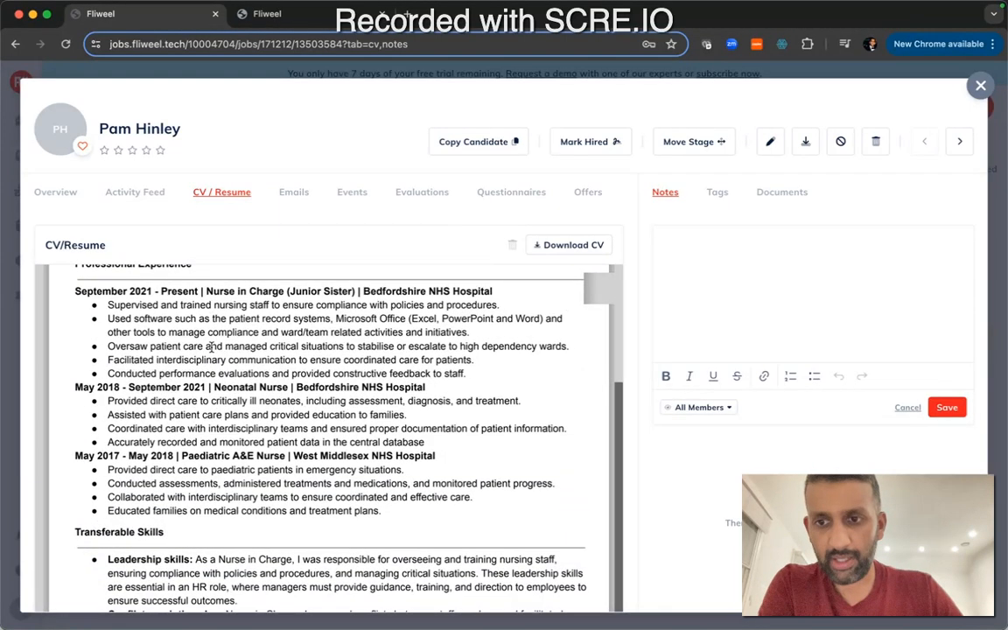
scroll(211, 347, "up", 4)
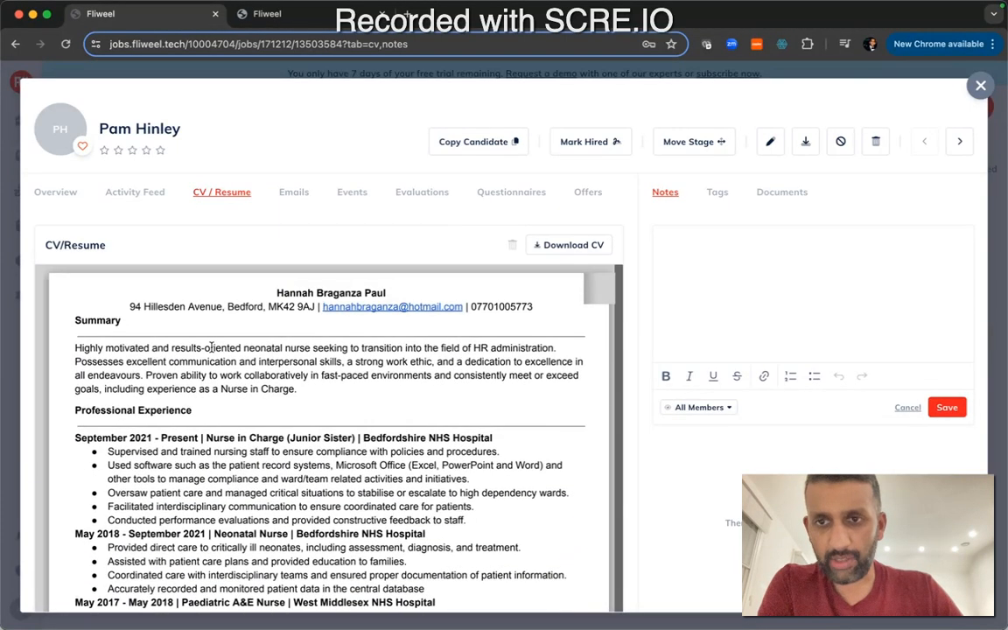
Start a new email to the applicant with the subject "Thanks for your applicatnion"
left_click(303, 193)
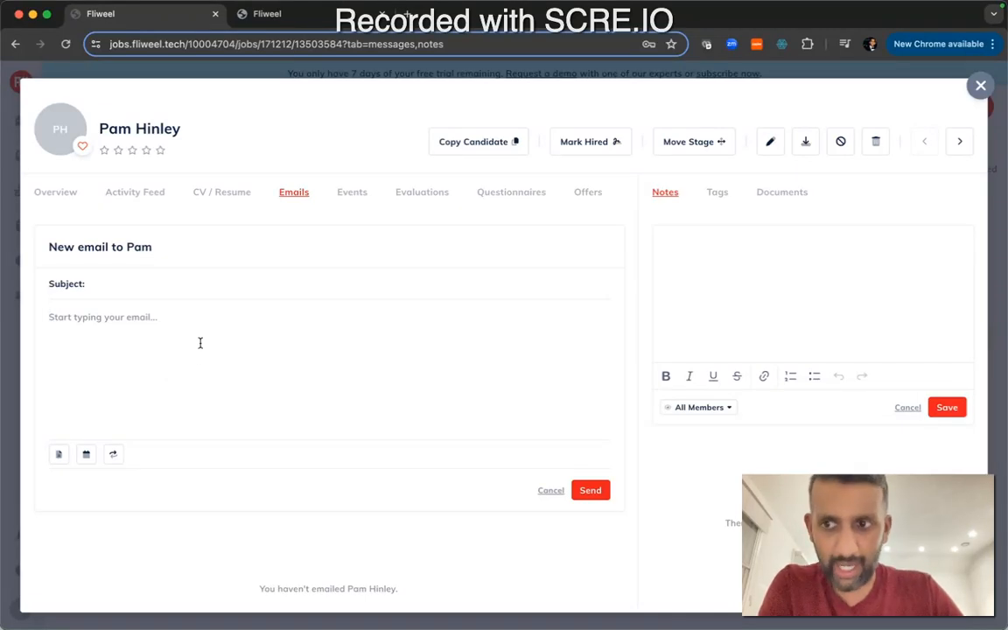
left_click(173, 292)
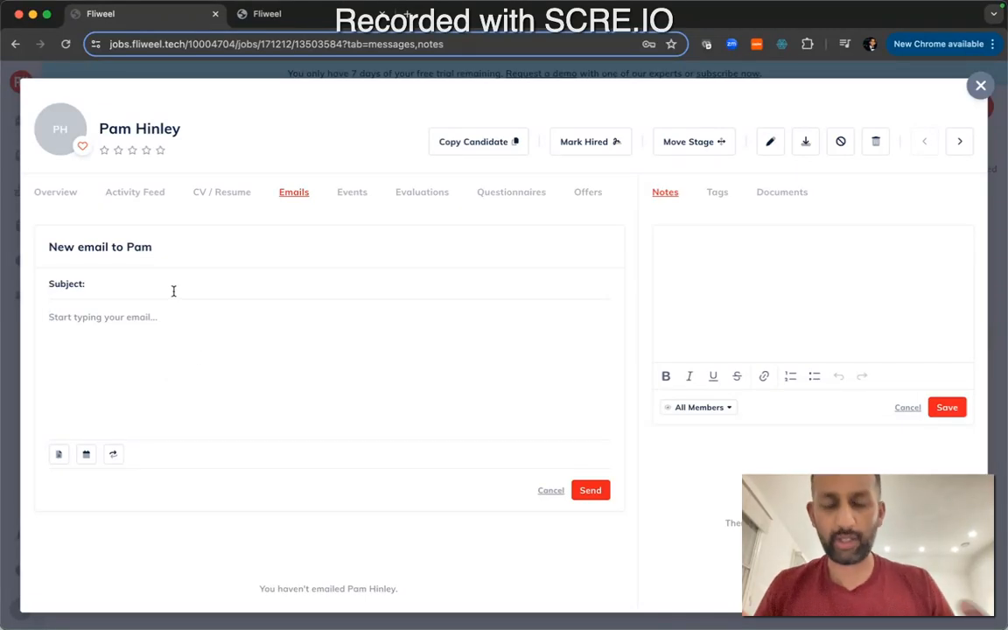
type("Thanks")
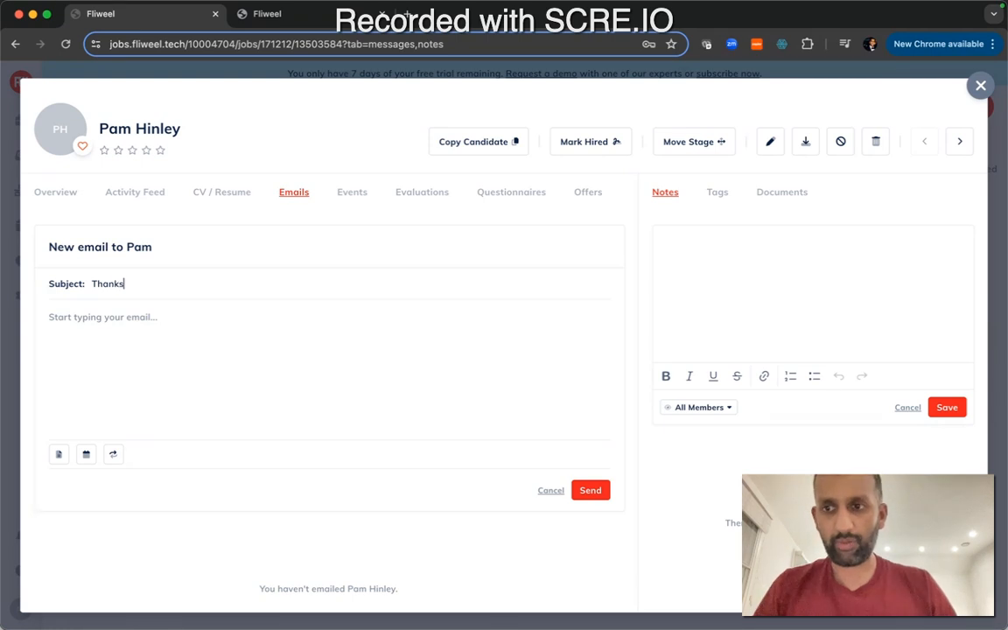
type(" for your applicatnion")
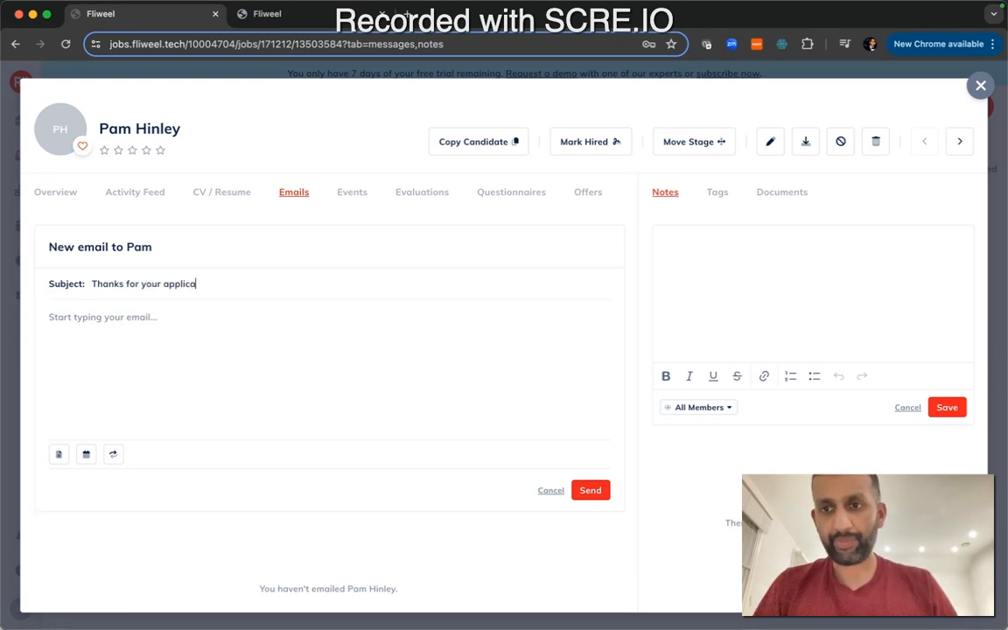
Insert the Application acknowledgement template into the email, accepting that it replaces the current message
left_click(58, 455)
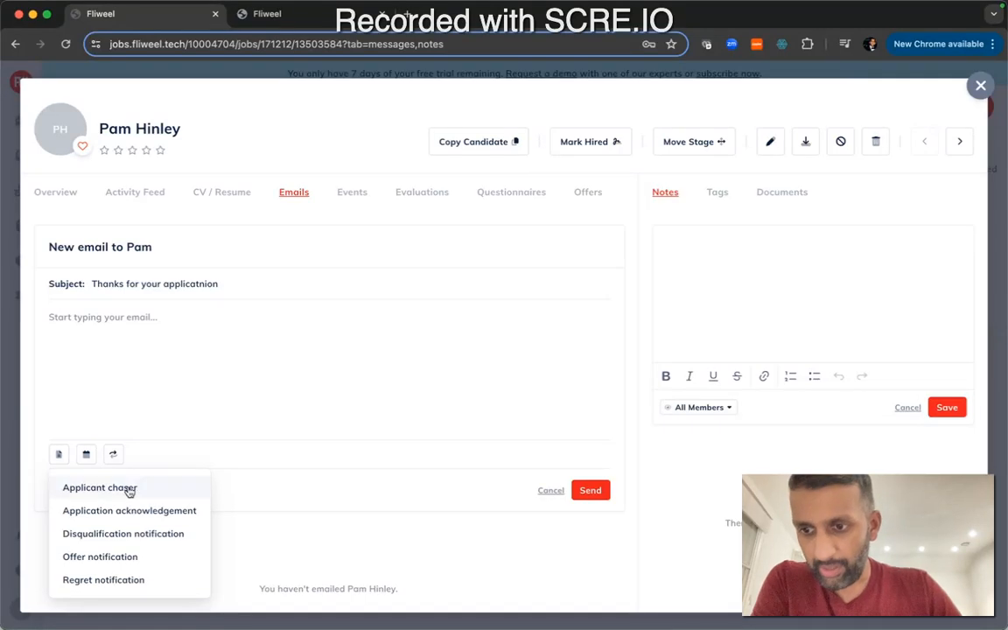
left_click(128, 513)
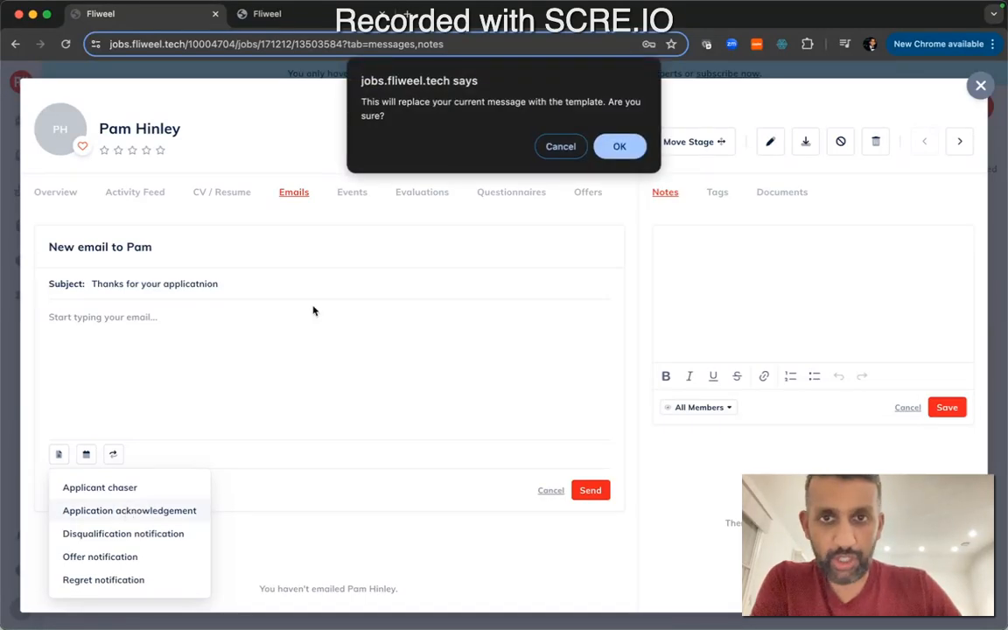
key("Return")
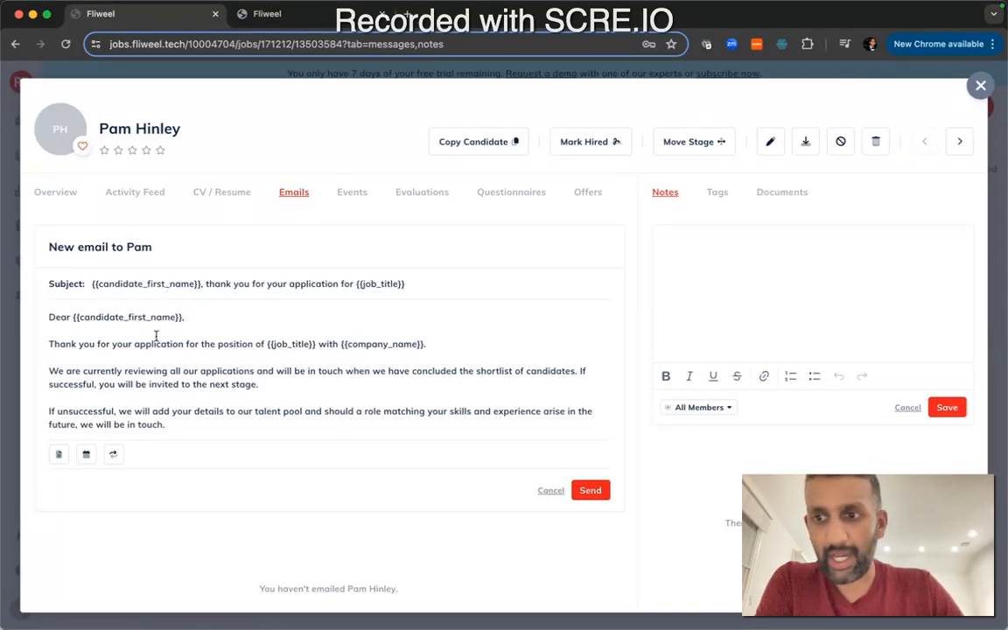
Read through the templated email body, then open the applicant's Events tab
scroll(155, 336, "down", 1)
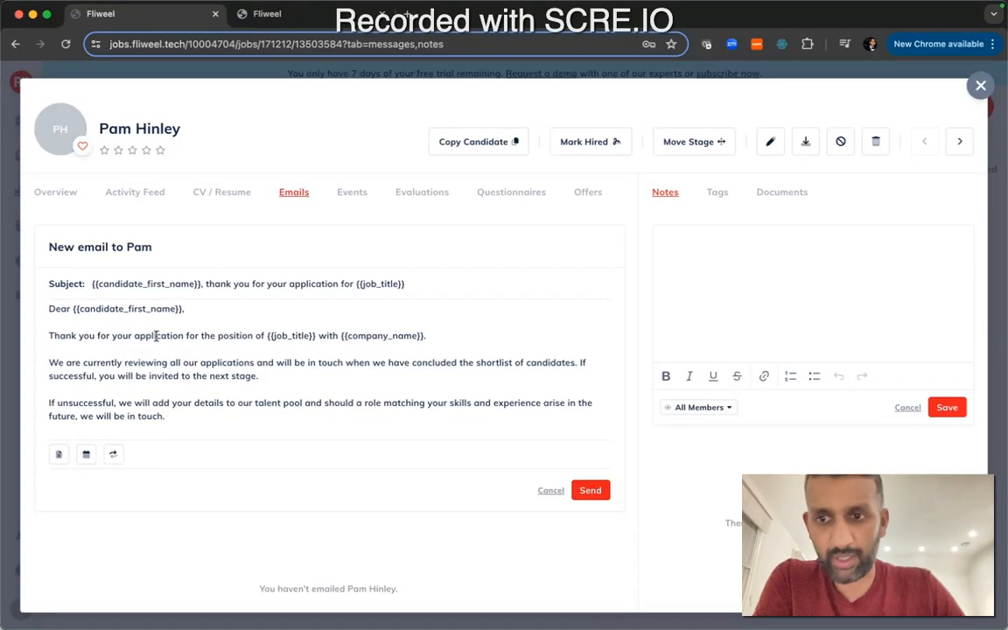
scroll(156, 335, "down", 1)
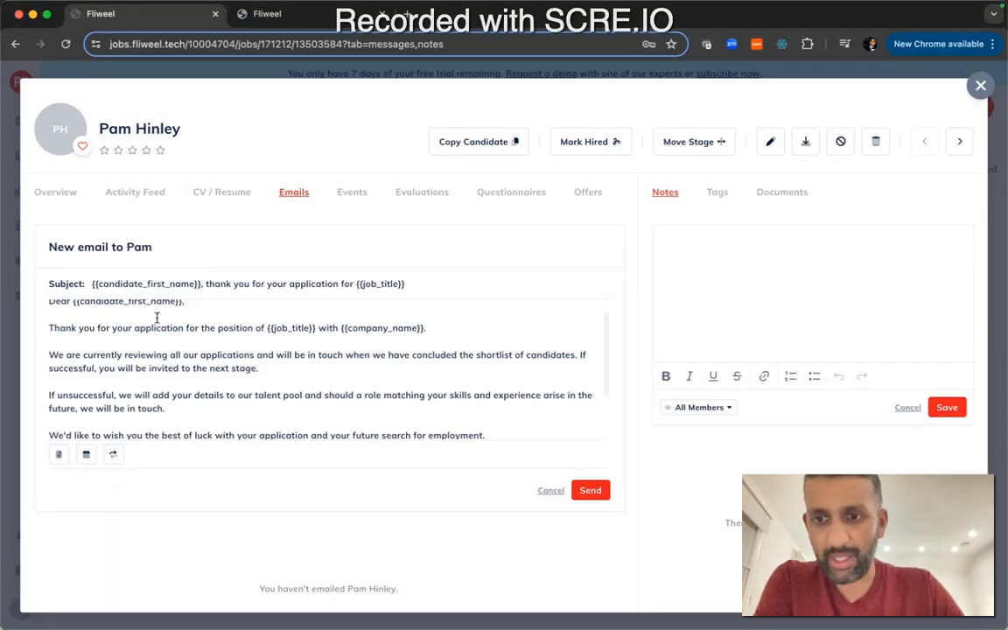
scroll(162, 331, "down", 2)
scroll(182, 366, "down", 2)
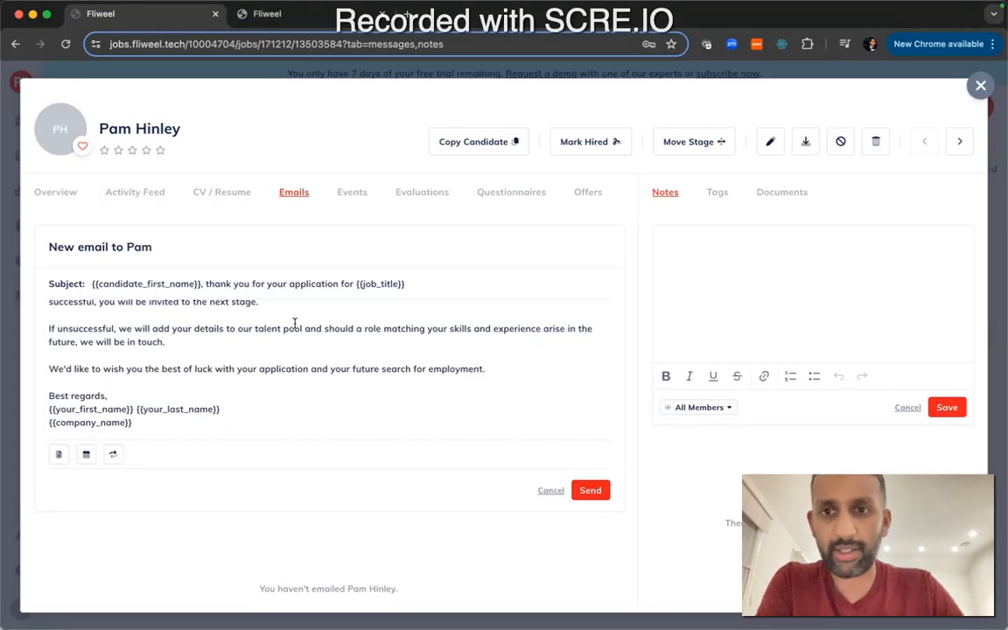
scroll(274, 340, "up", 2)
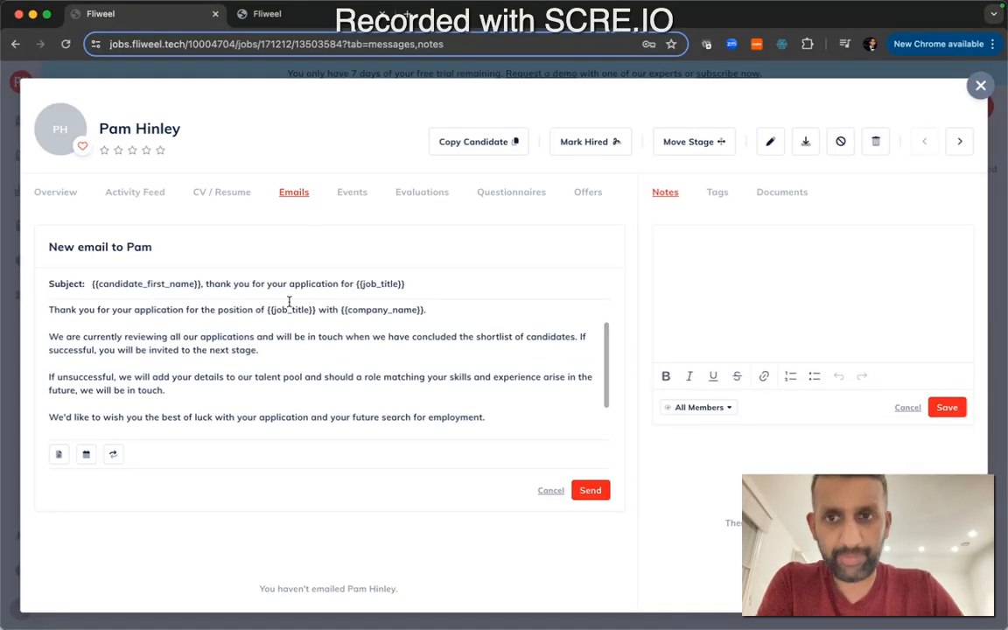
scroll(287, 295, "down", 1)
left_click(361, 194)
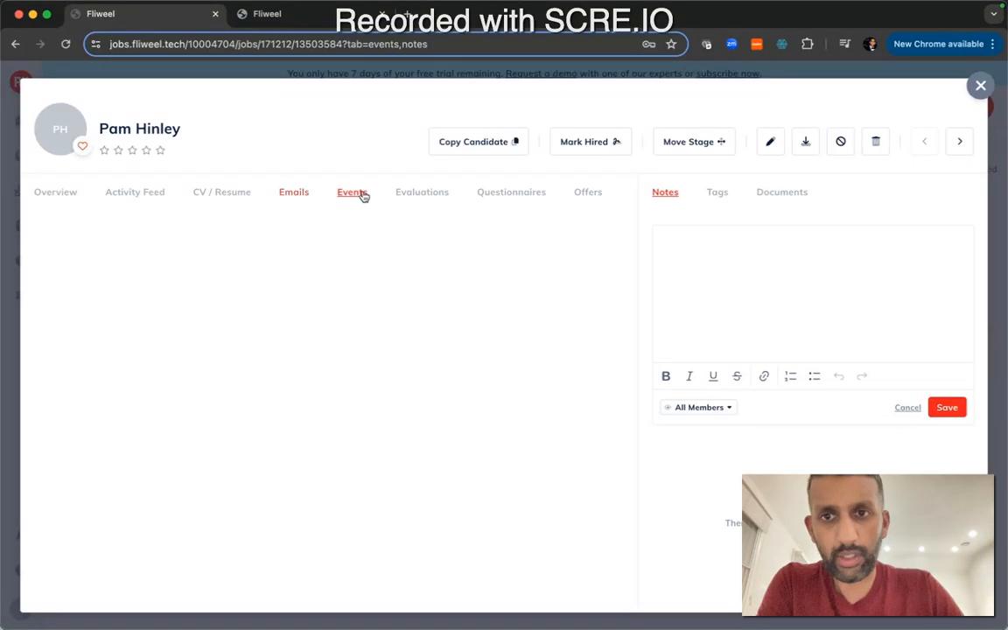
Switch between the applicant's Events and Evaluations tabs and open the new-evaluation options
left_click(417, 195)
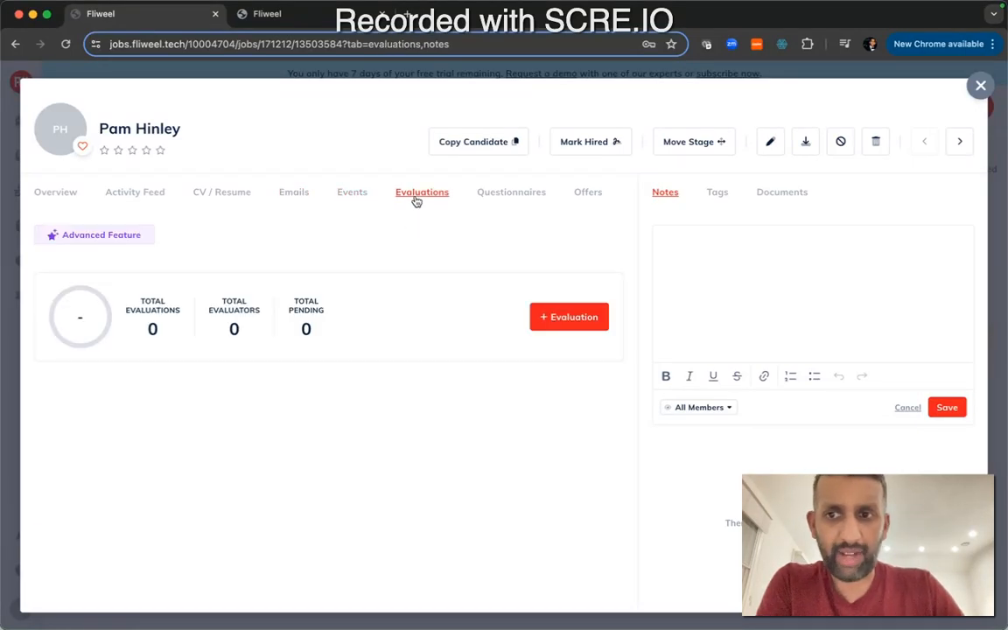
left_click(361, 196)
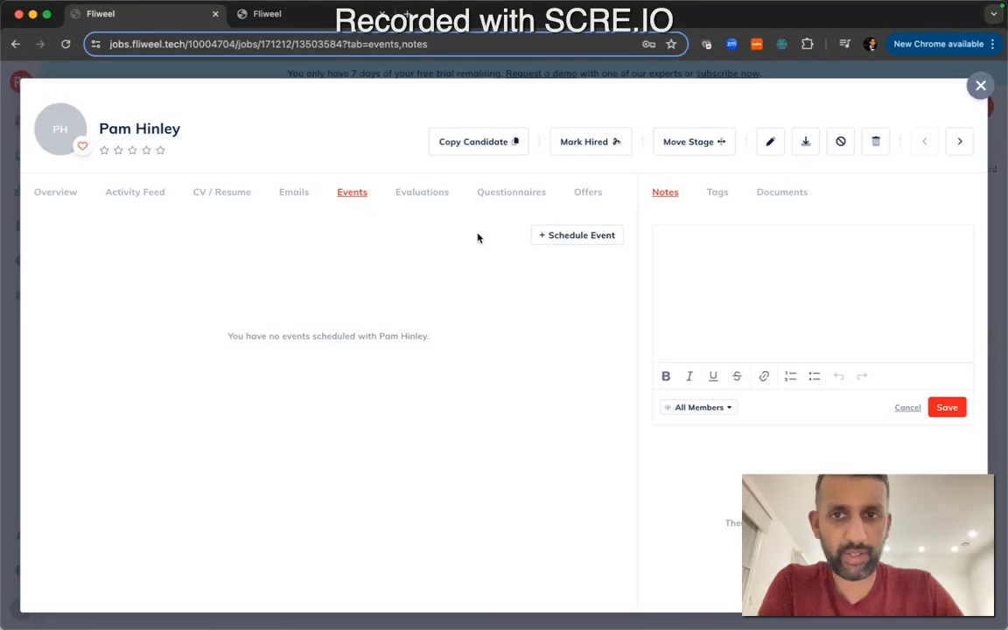
left_click(429, 195)
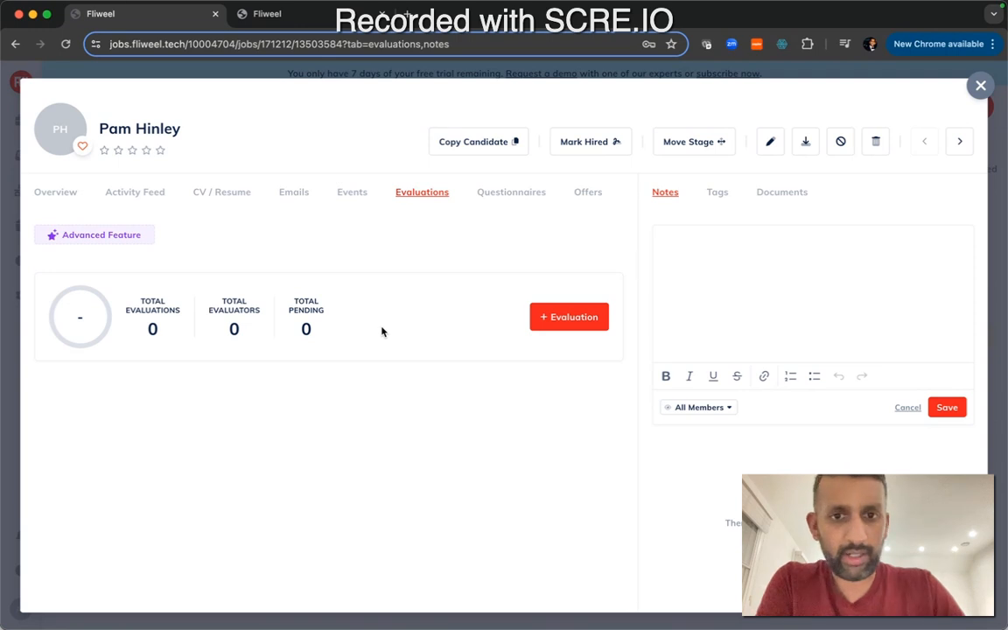
left_click(573, 317)
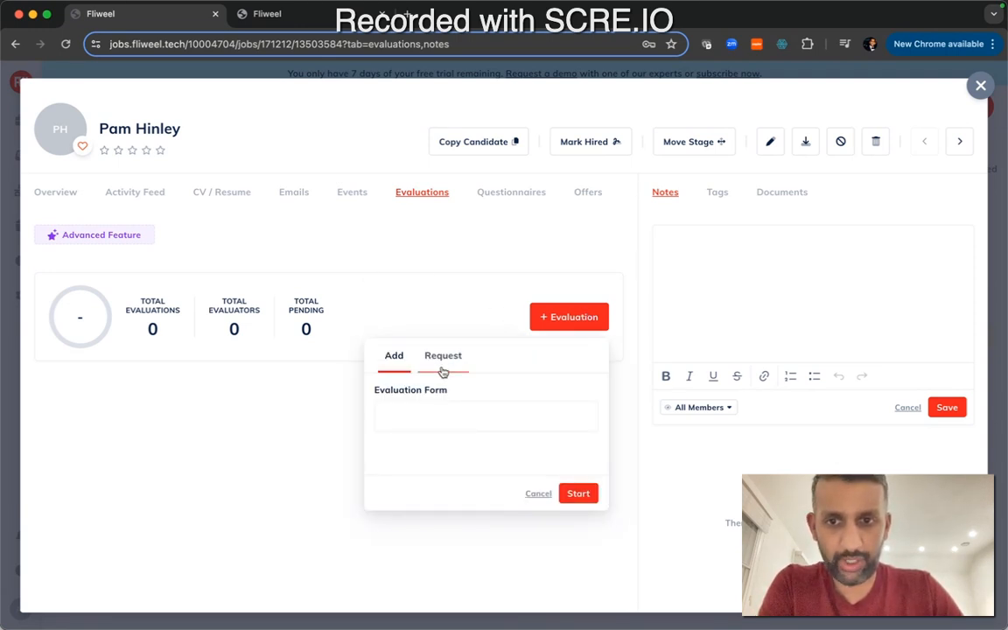
left_click(499, 276)
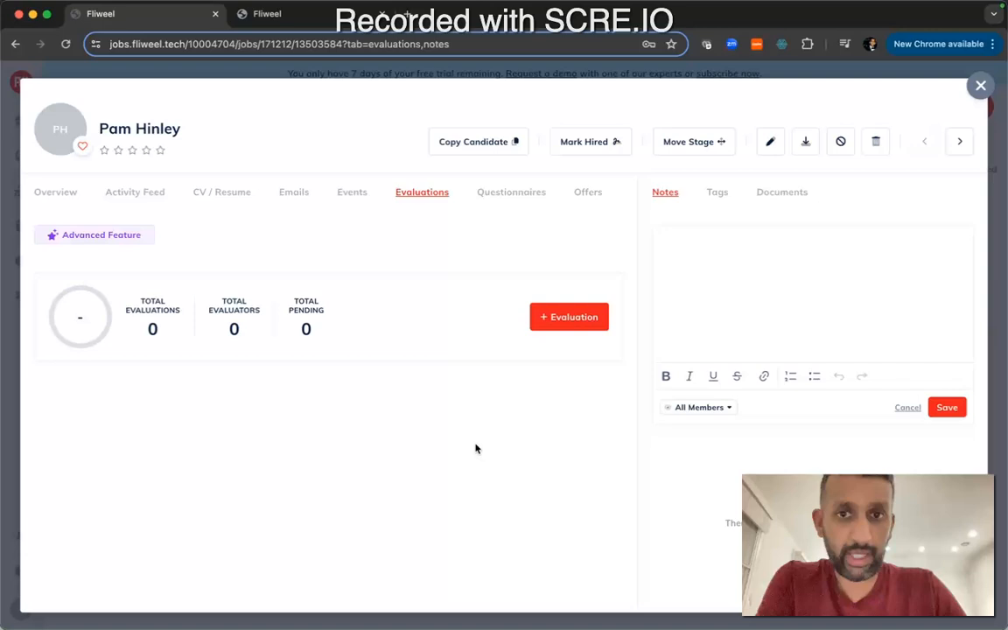
Start a new evaluation with the General Evaluation Form and scroll through its questions
left_click(544, 316)
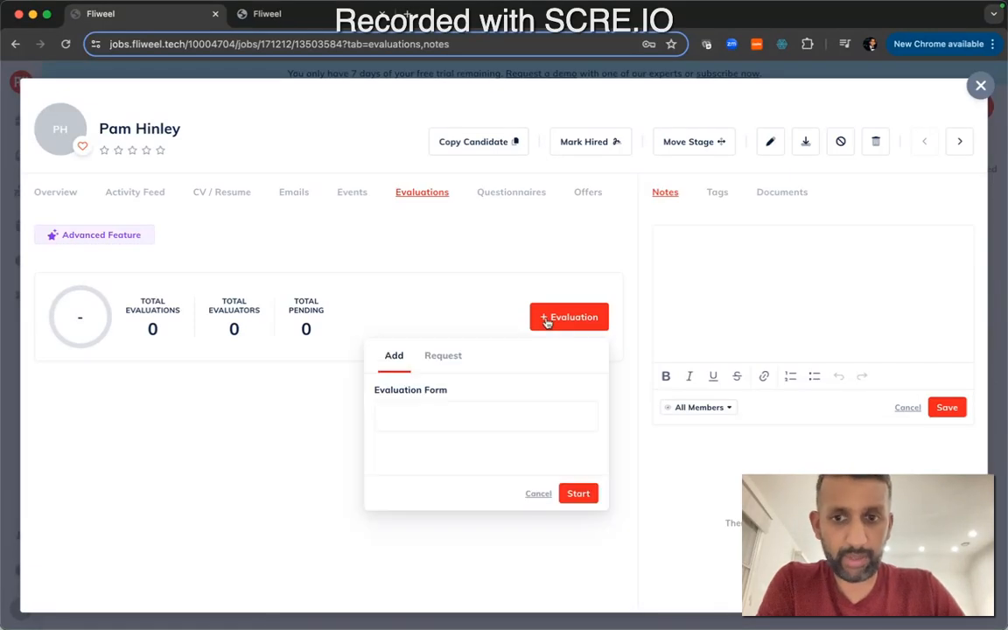
left_click(449, 419)
left_click(450, 433)
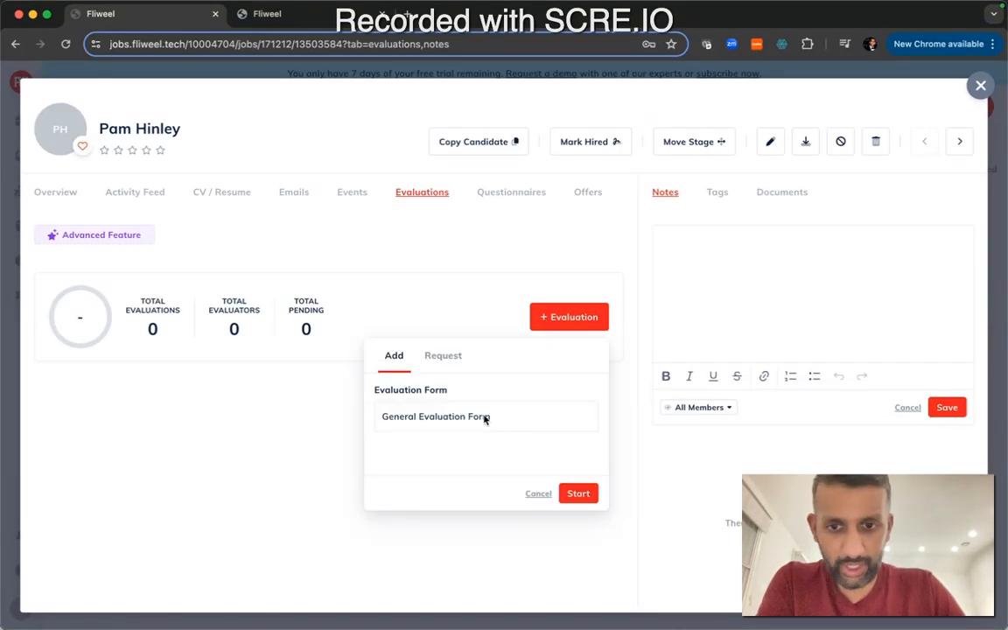
left_click(579, 495)
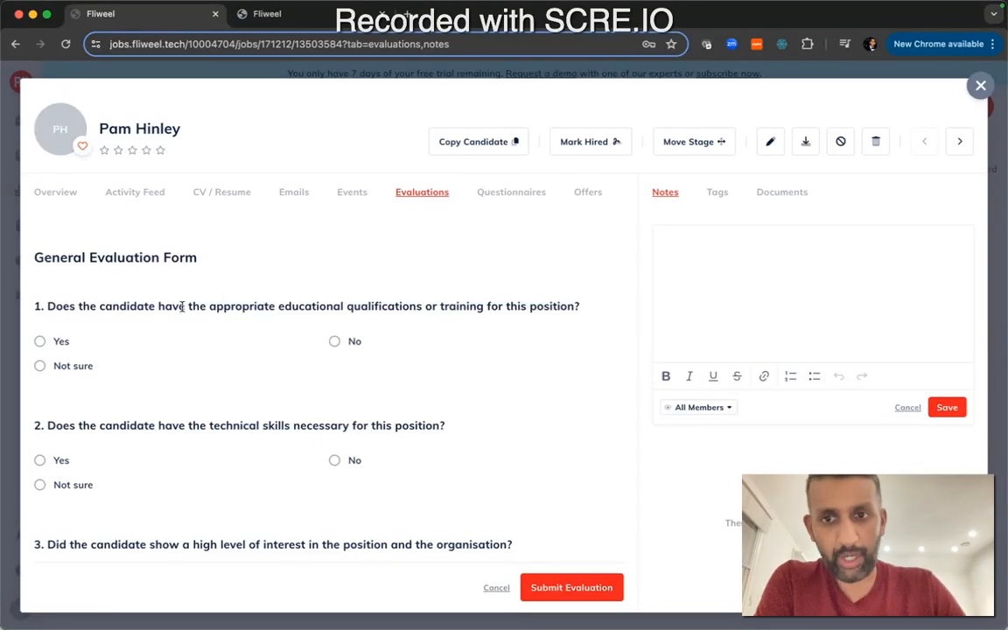
scroll(288, 254, "down", 1)
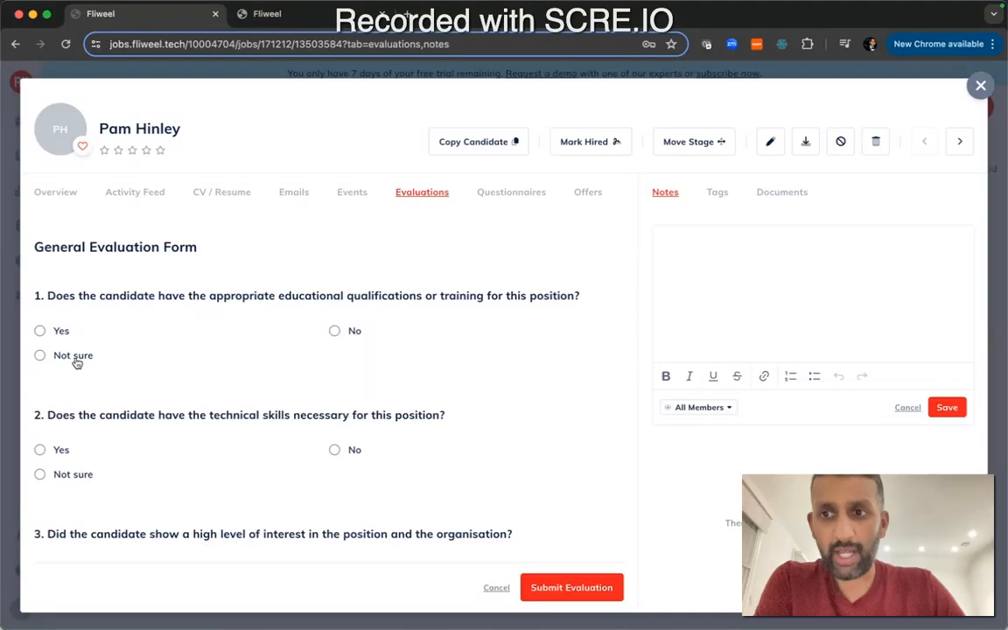
scroll(76, 360, "down", 1)
scroll(123, 322, "down", 4)
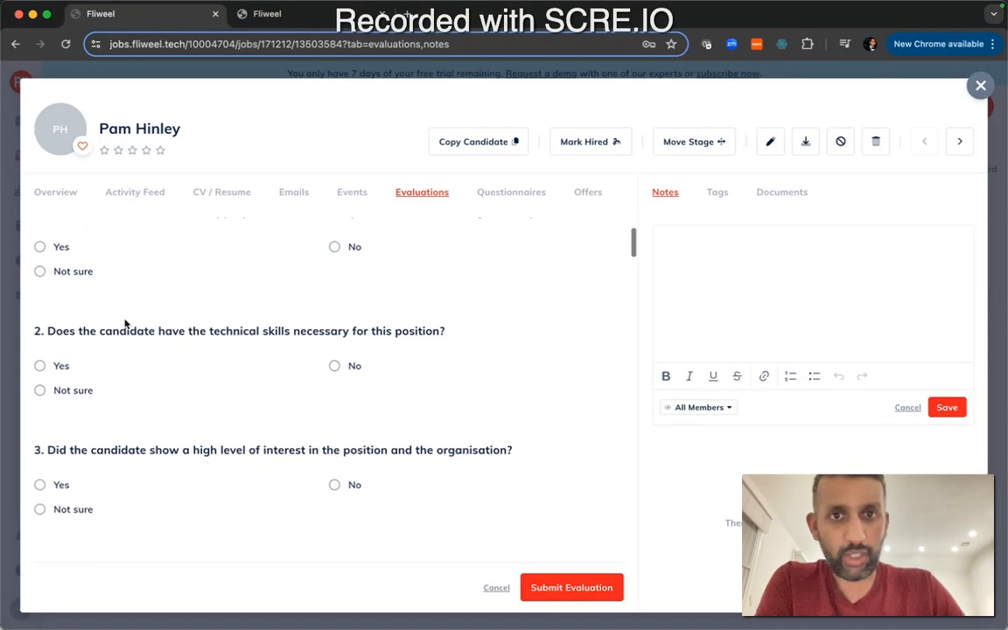
scroll(124, 322, "up", 1)
scroll(151, 269, "down", 2)
scroll(153, 316, "down", 15)
scroll(153, 319, "down", 10)
scroll(150, 316, "up", 14)
scroll(152, 319, "up", 8)
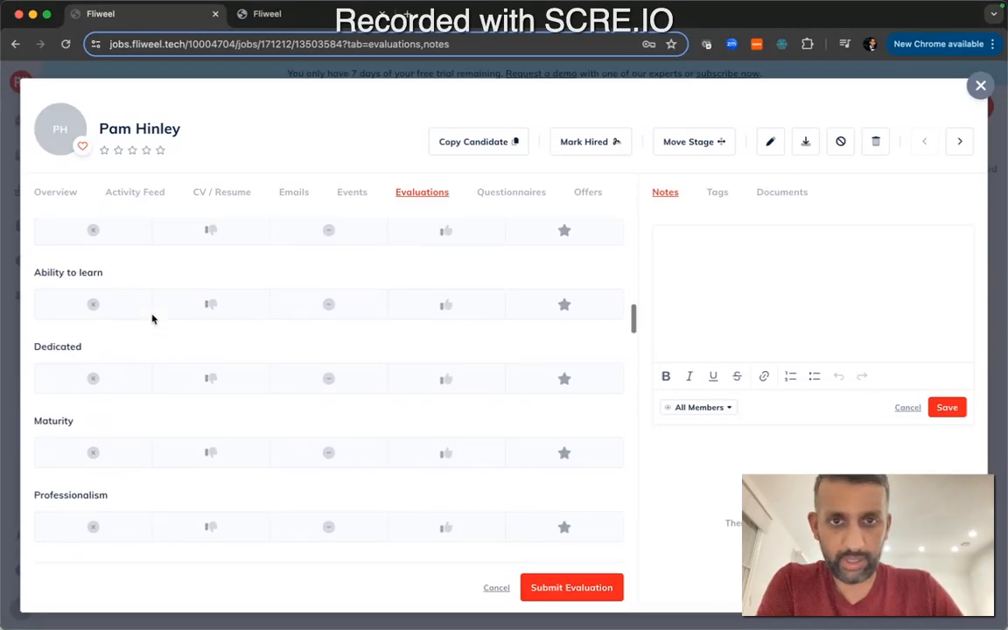
Open the applicant's Questionnaires tab and try adding a questionnaire
left_click(512, 193)
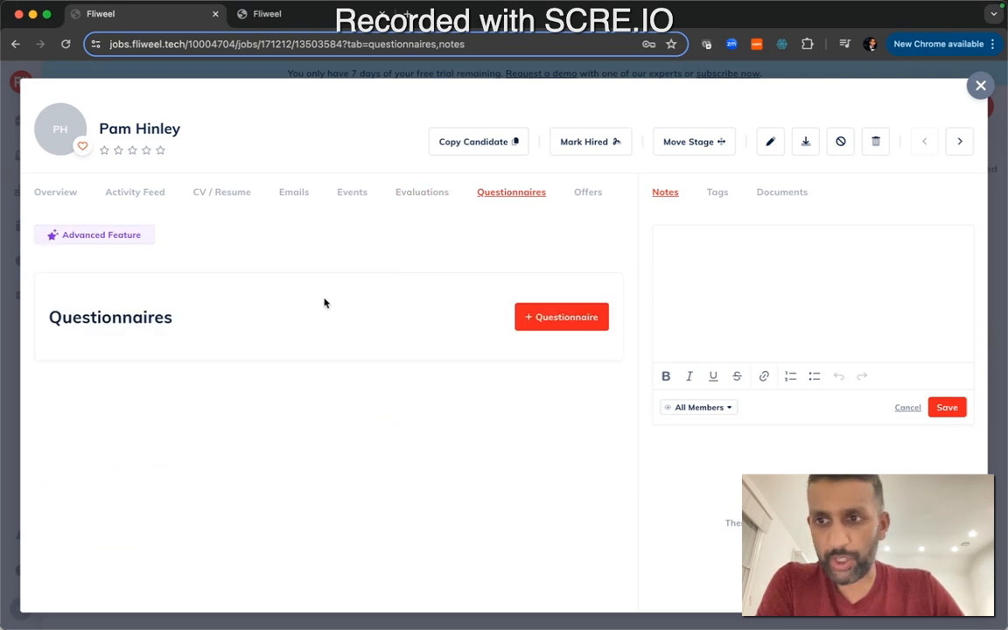
left_click(563, 314)
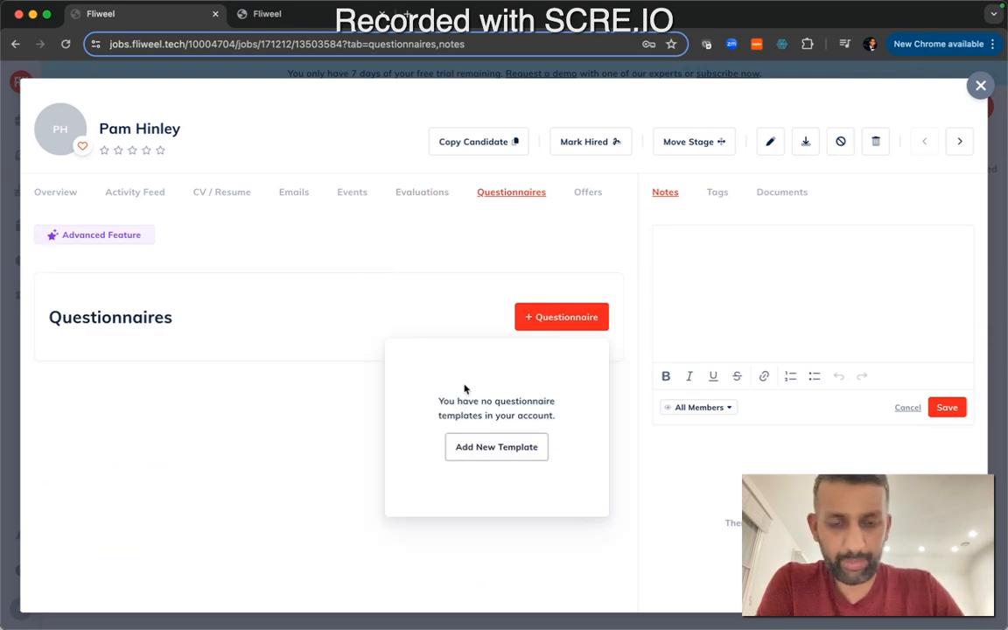
left_click(330, 346)
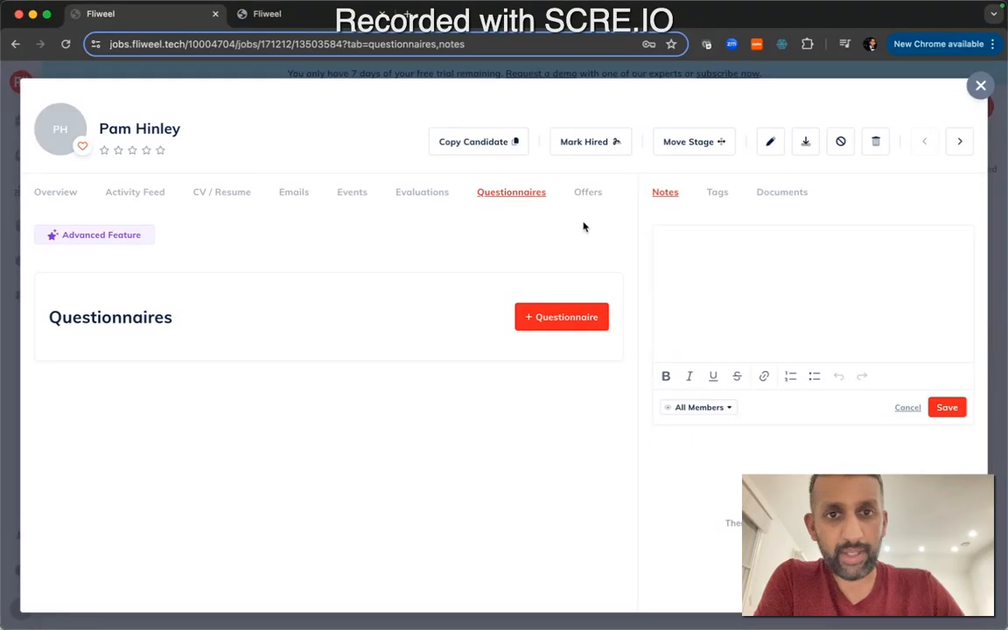
Open the Offers tab's new offer form, then view the Tags and Documents panels
left_click(589, 194)
left_click(565, 248)
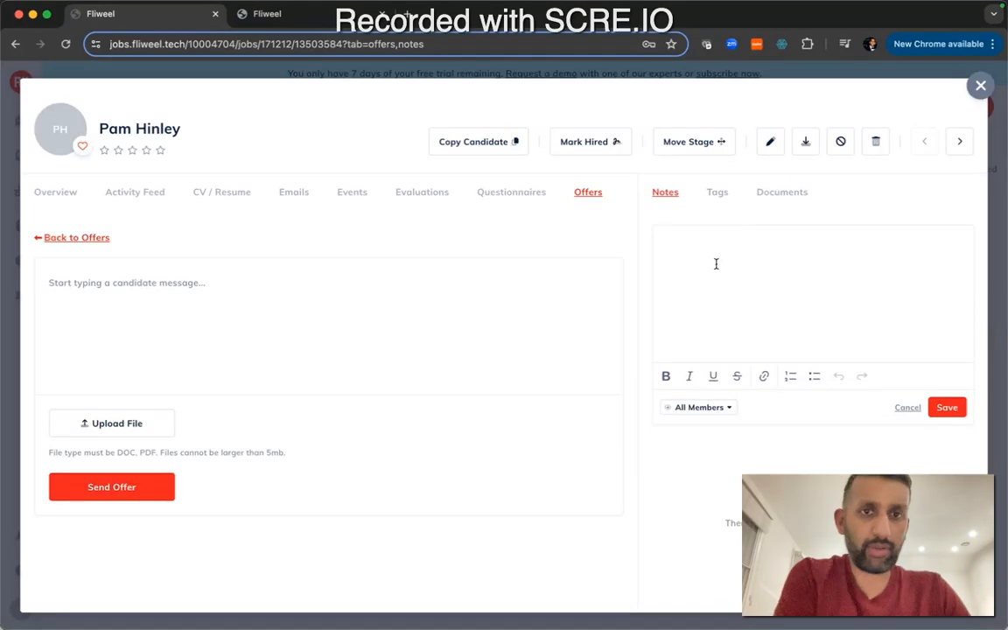
left_click(715, 194)
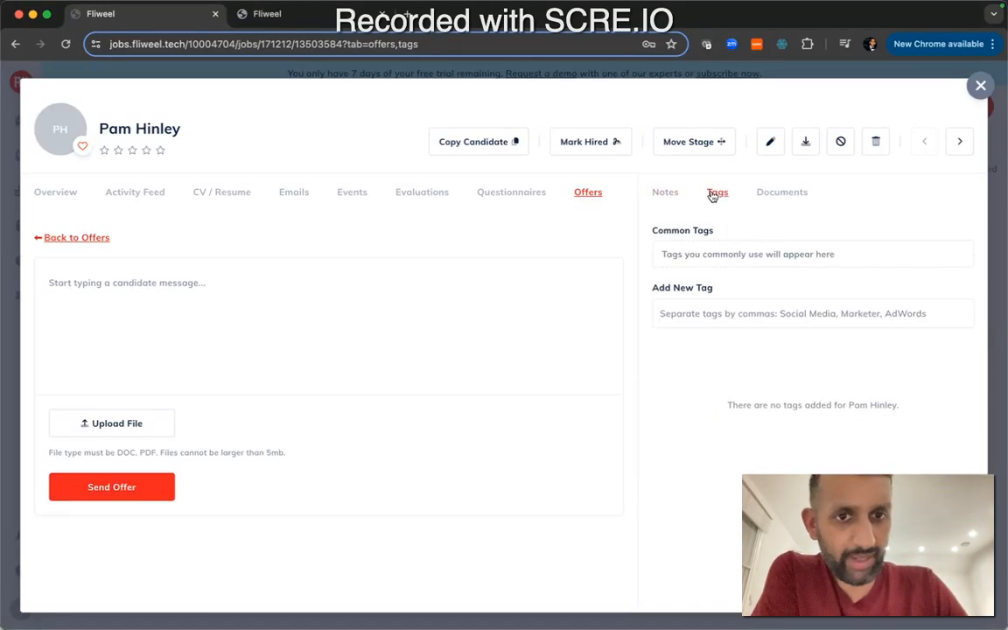
left_click(759, 194)
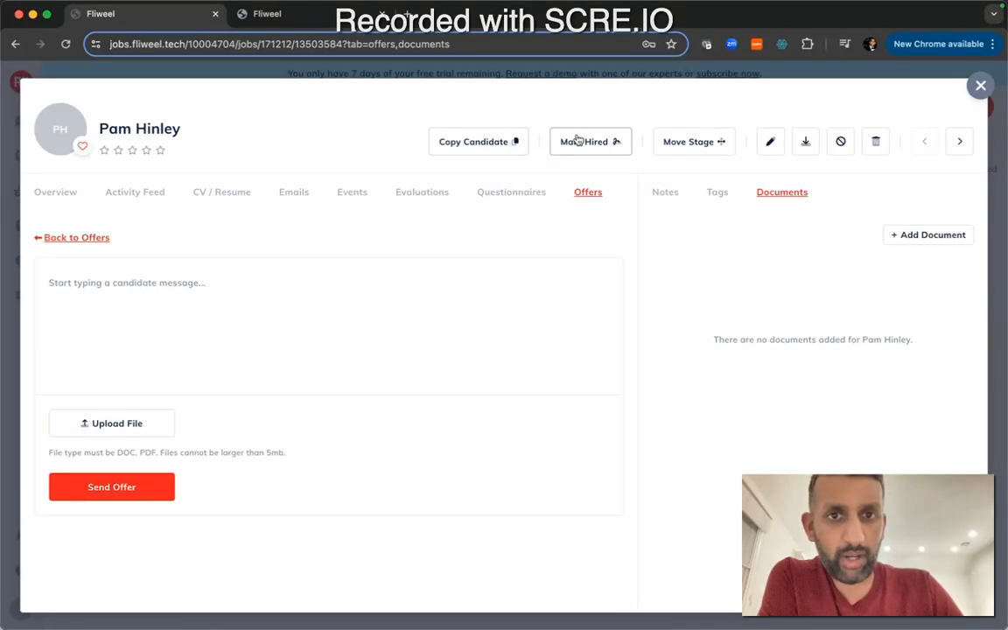
Open the Move Stage list of pipeline stages and the applicant's edit-profile form without changing anything
left_click(682, 139)
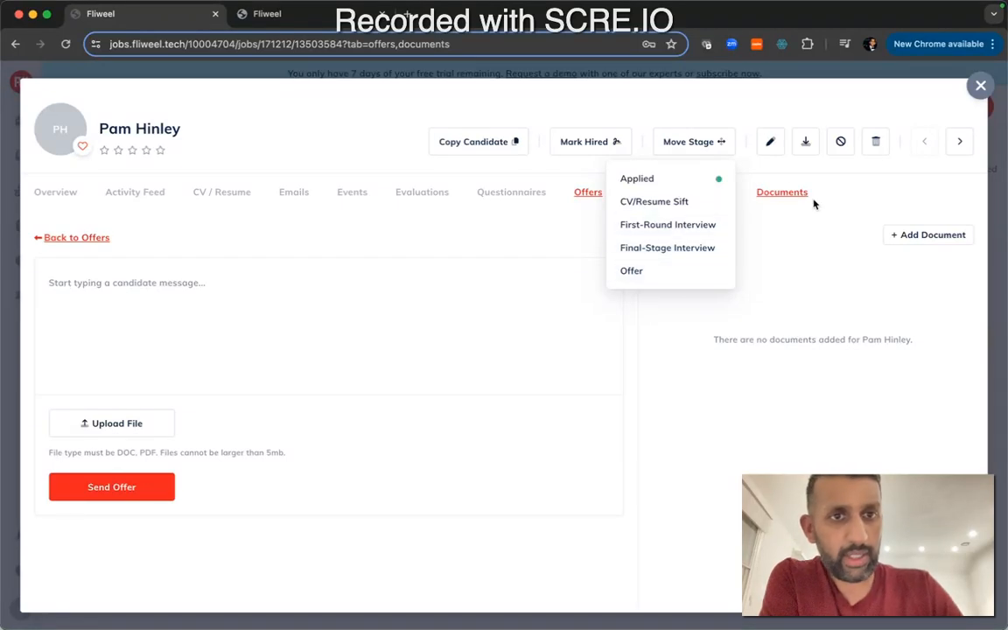
left_click(794, 226)
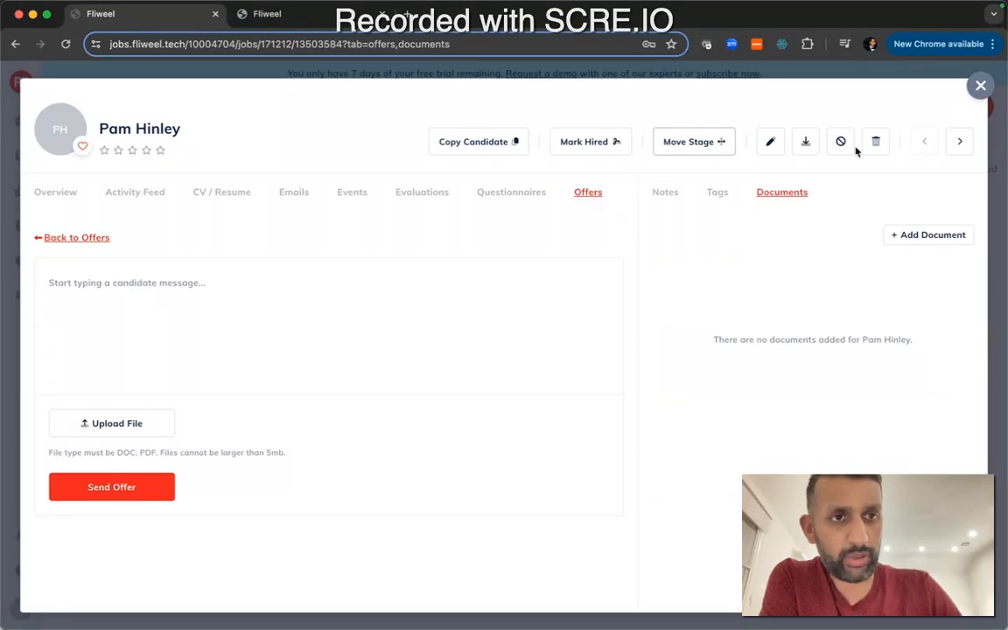
left_click(760, 154)
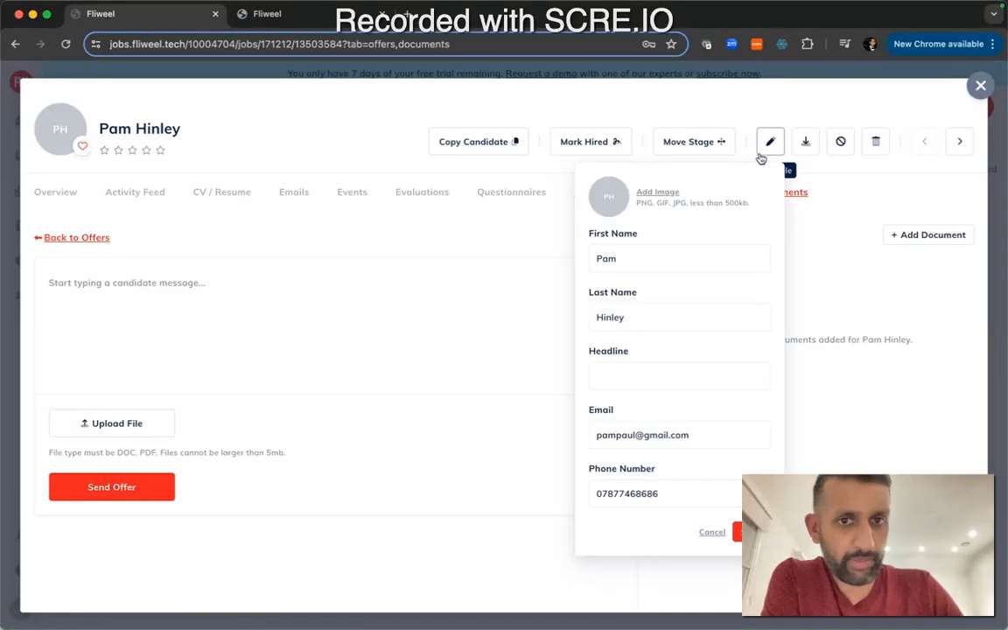
left_click(816, 172)
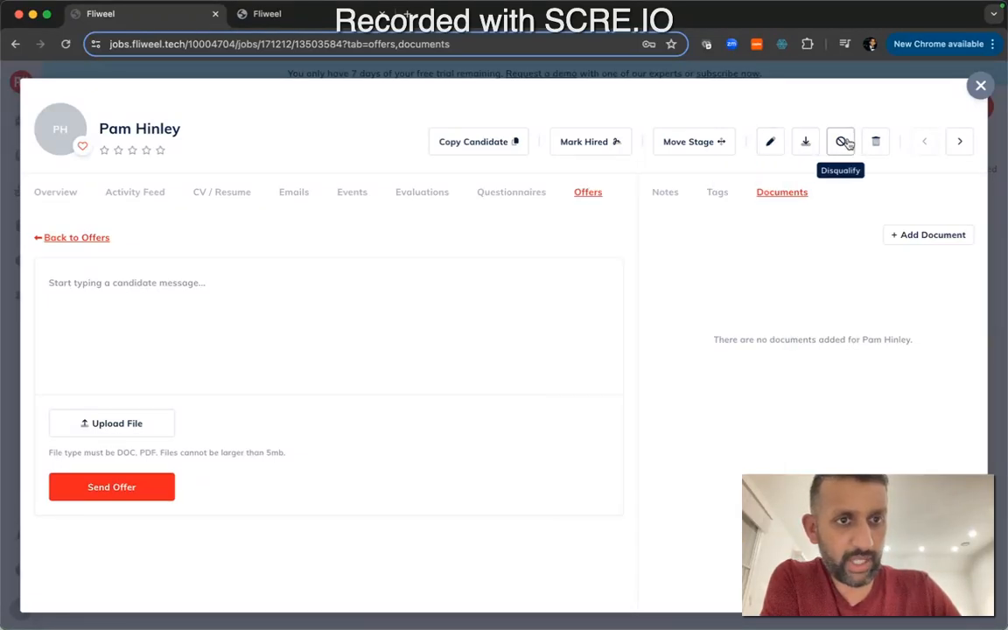
Step to the next applicant's profile, then close the candidate window
left_click(958, 141)
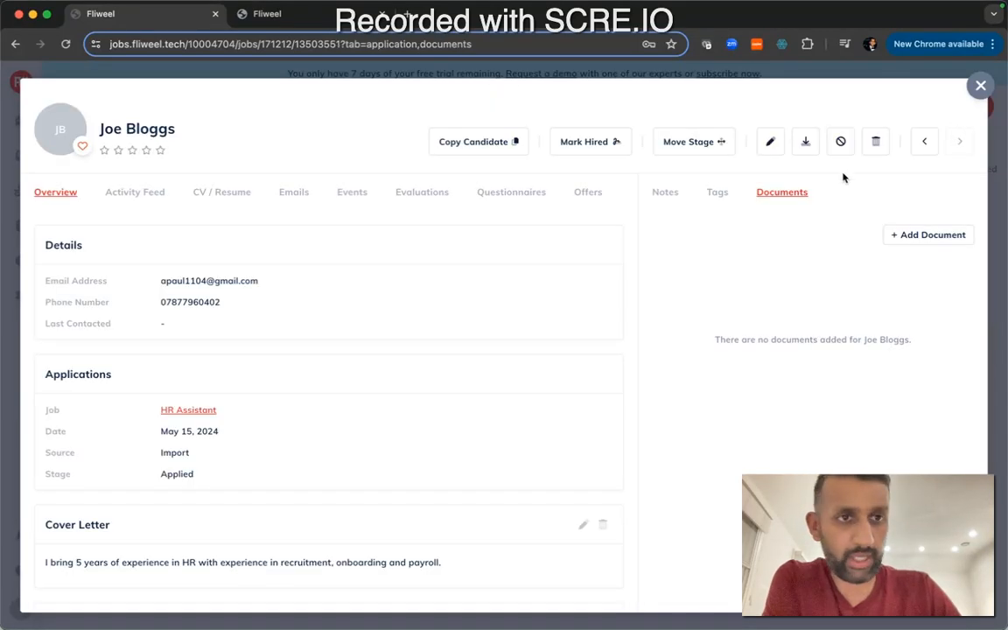
left_click(936, 133)
left_click(958, 140)
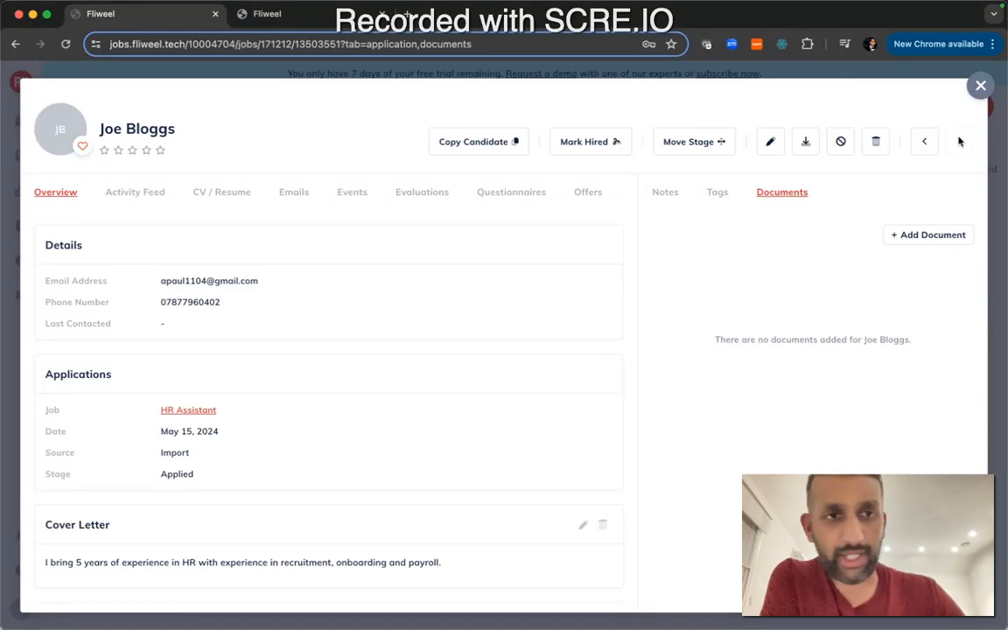
left_click(981, 86)
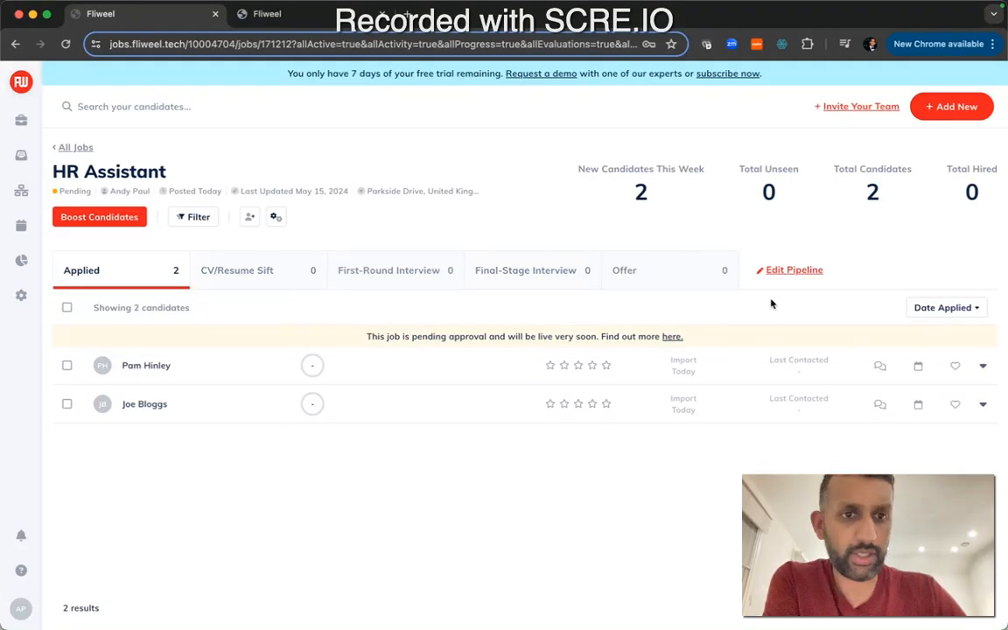
Open the HR Assistant job's Edit Pipeline dialog and start adding a new stage, then cancel it
left_click(792, 270)
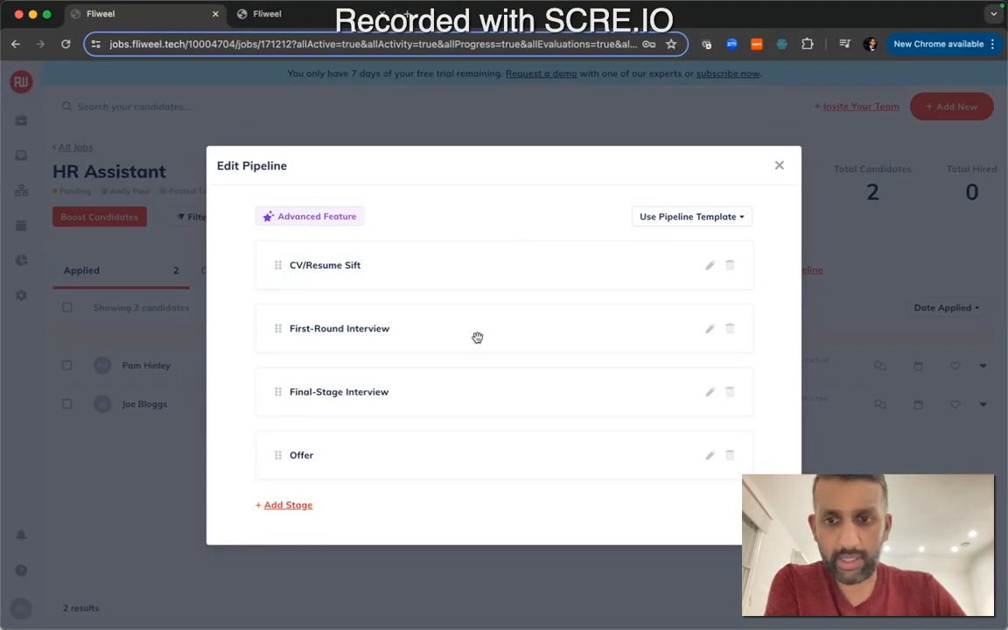
left_click(292, 509)
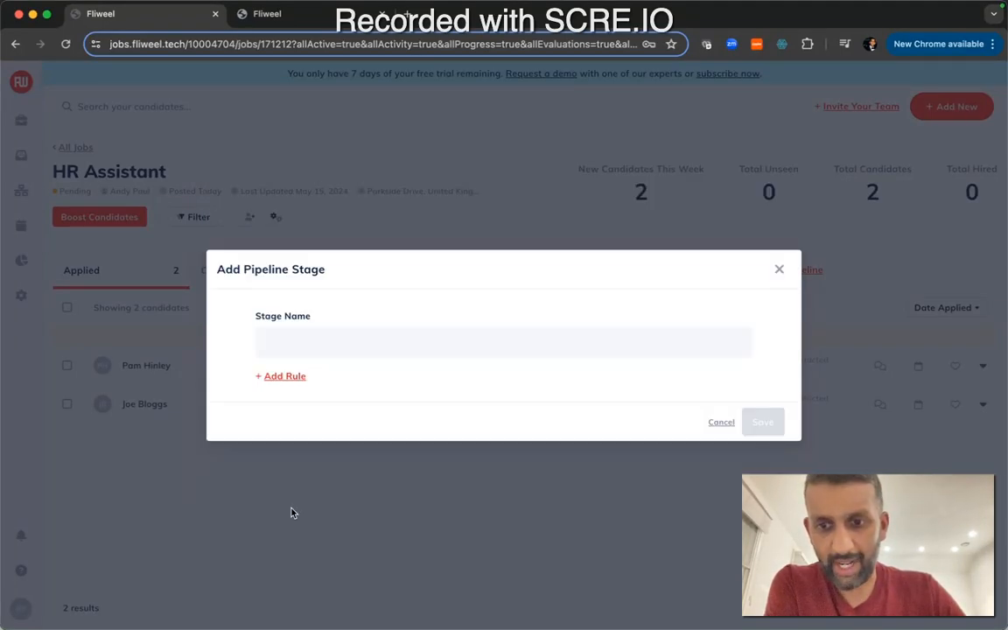
left_click(722, 421)
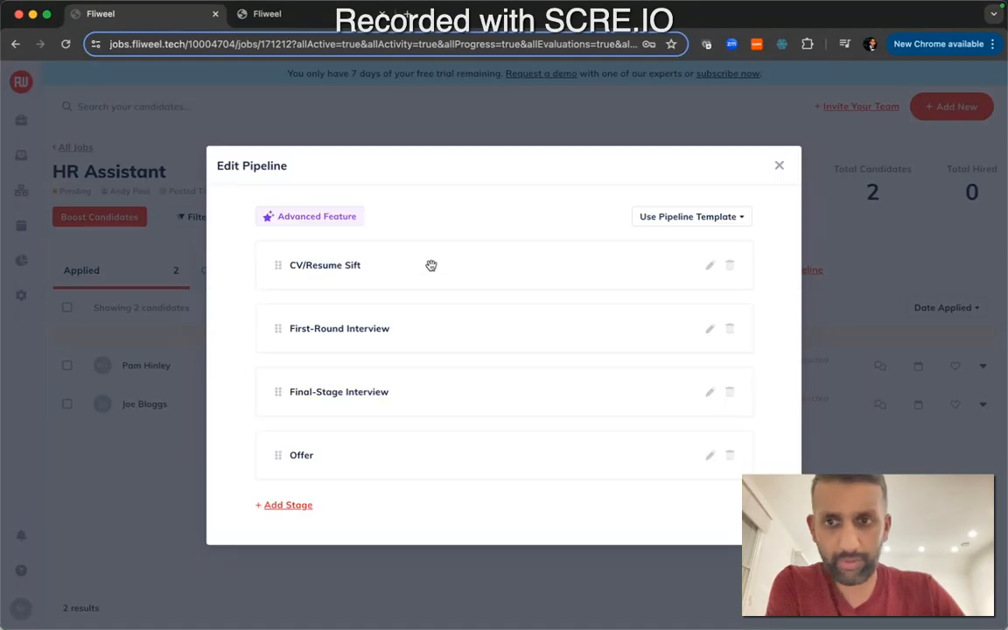
Add a Send Email rule to the CV/Resume Sift stage using the Application acknowledgement template and the account user as sender
left_click(709, 267)
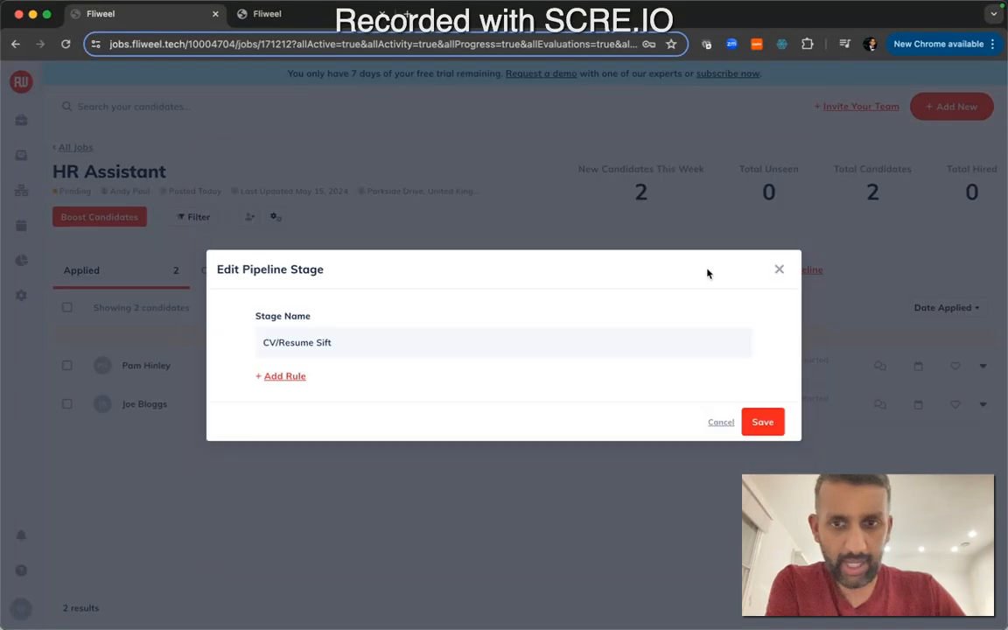
left_click(287, 378)
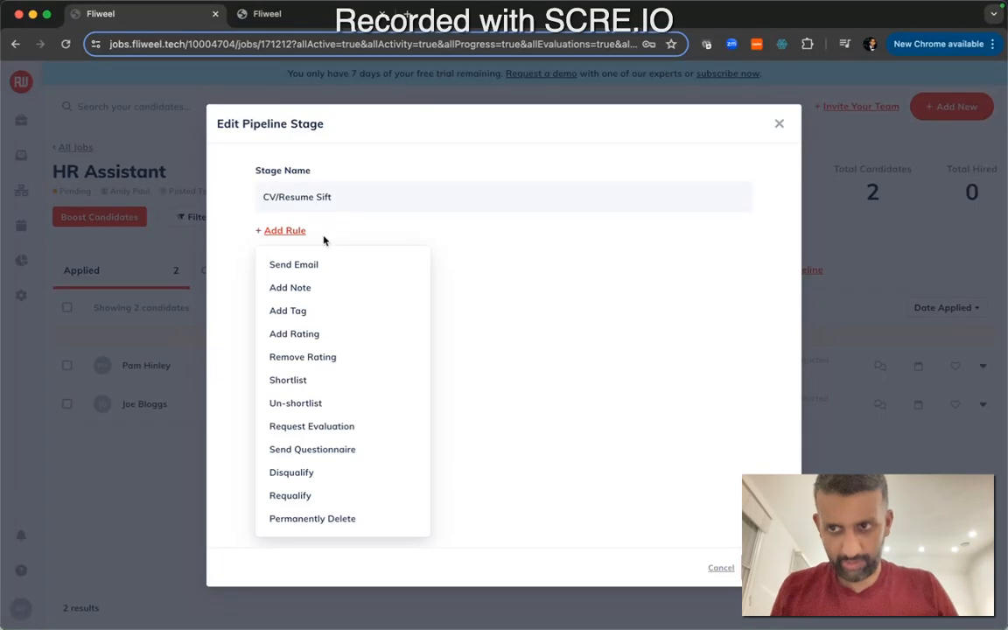
left_click(314, 264)
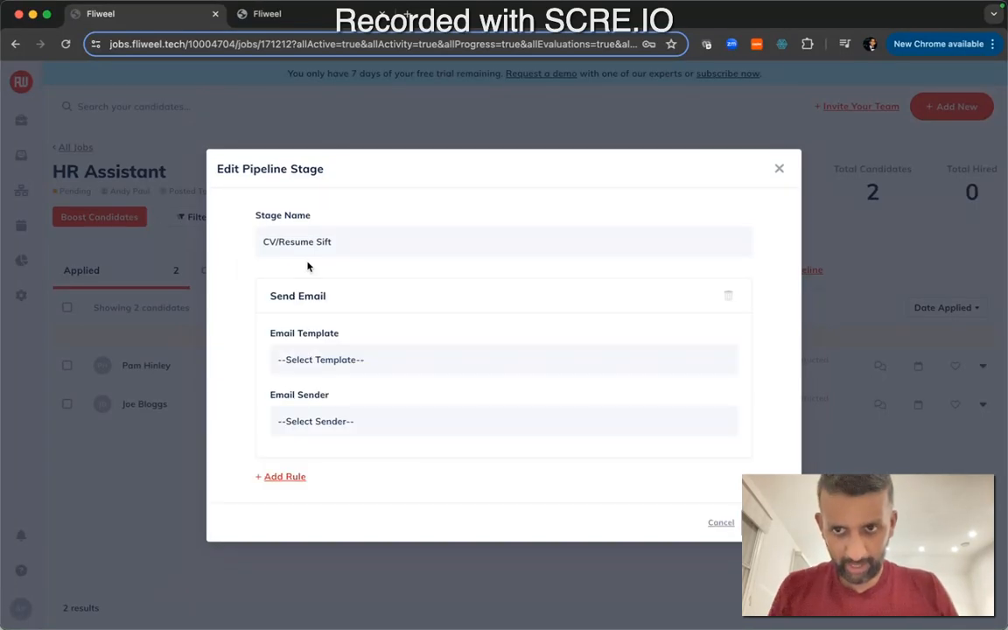
left_click(318, 358)
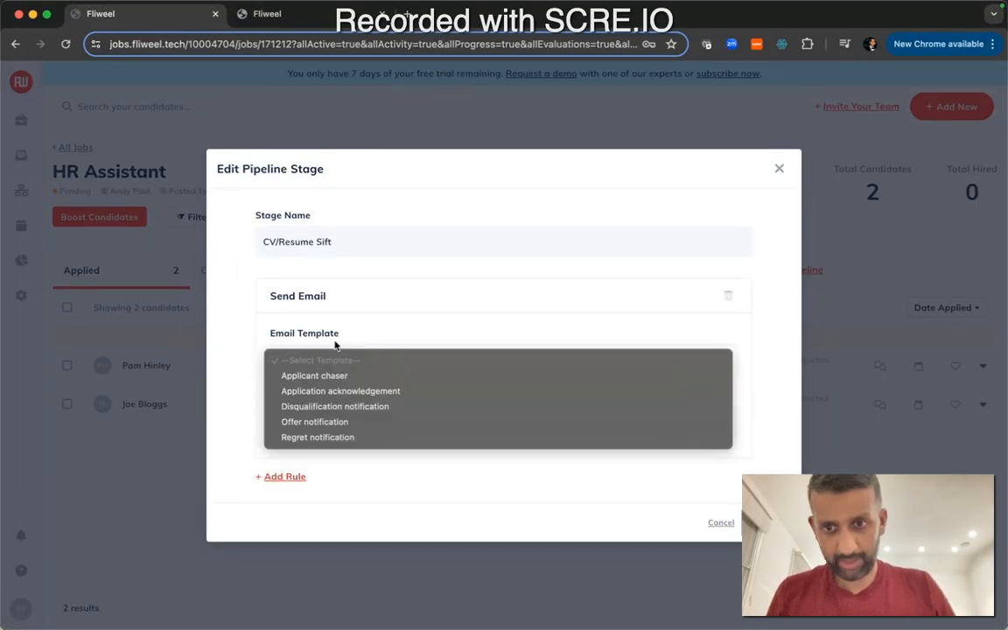
left_click(338, 391)
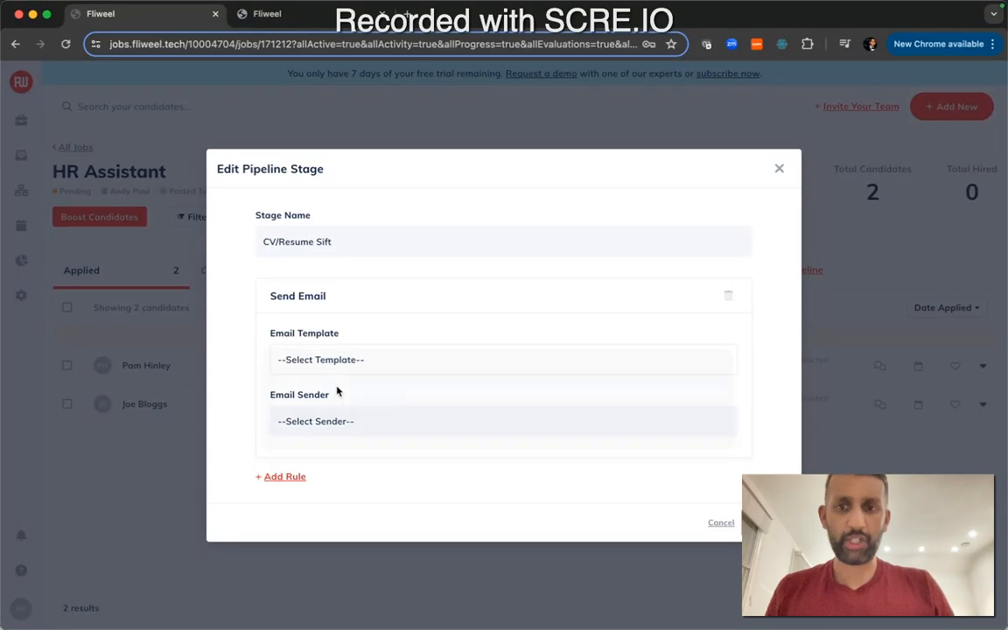
left_click(328, 421)
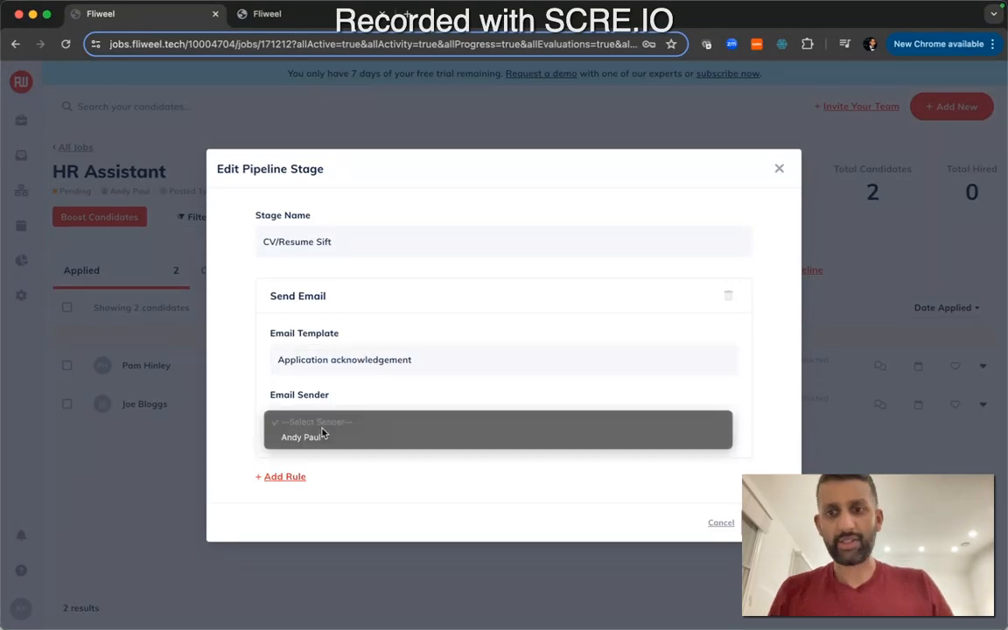
left_click(324, 435)
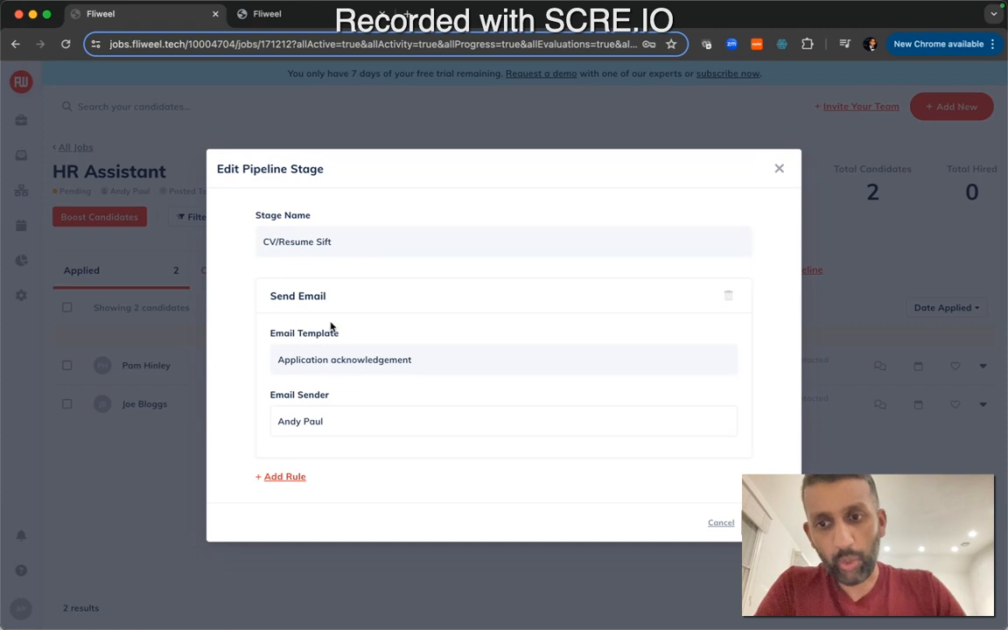
left_click(768, 522)
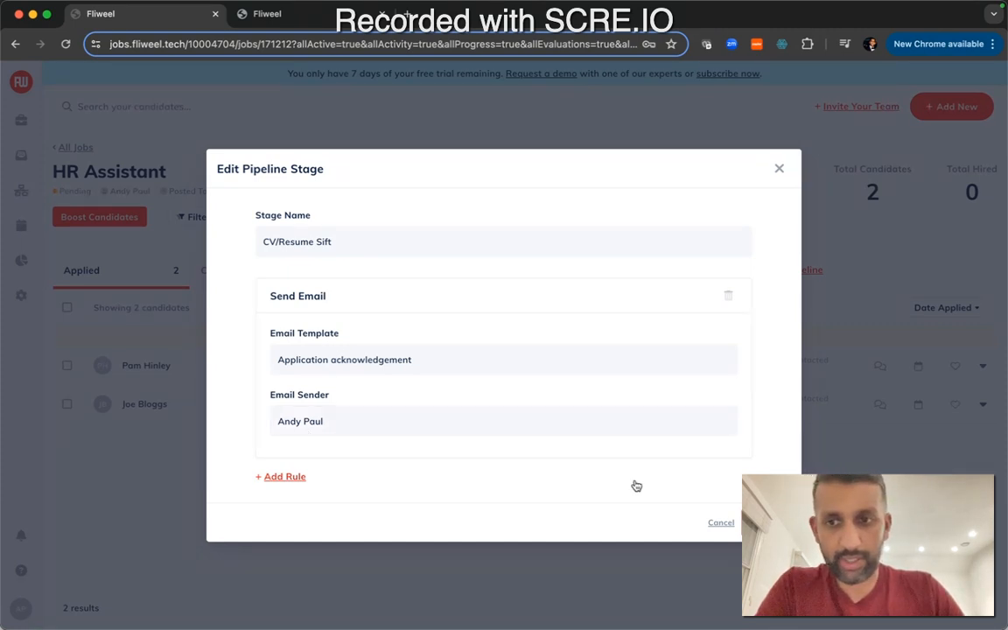
Review the CV/Resume Sift stage's email rule and the available rule types, closing the pipeline dialogs without changes
left_click(780, 165)
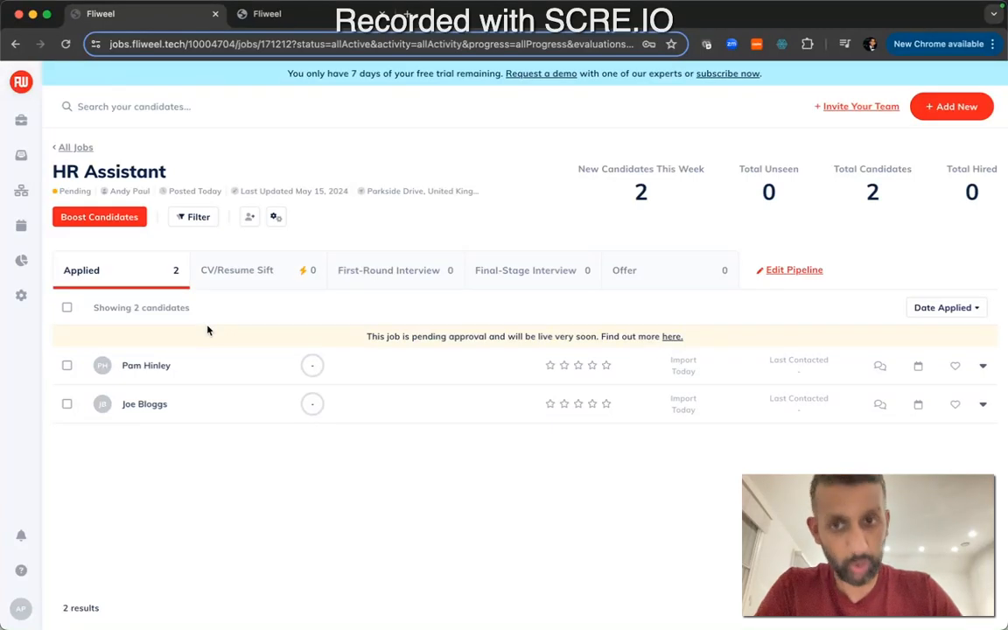
left_click(281, 272)
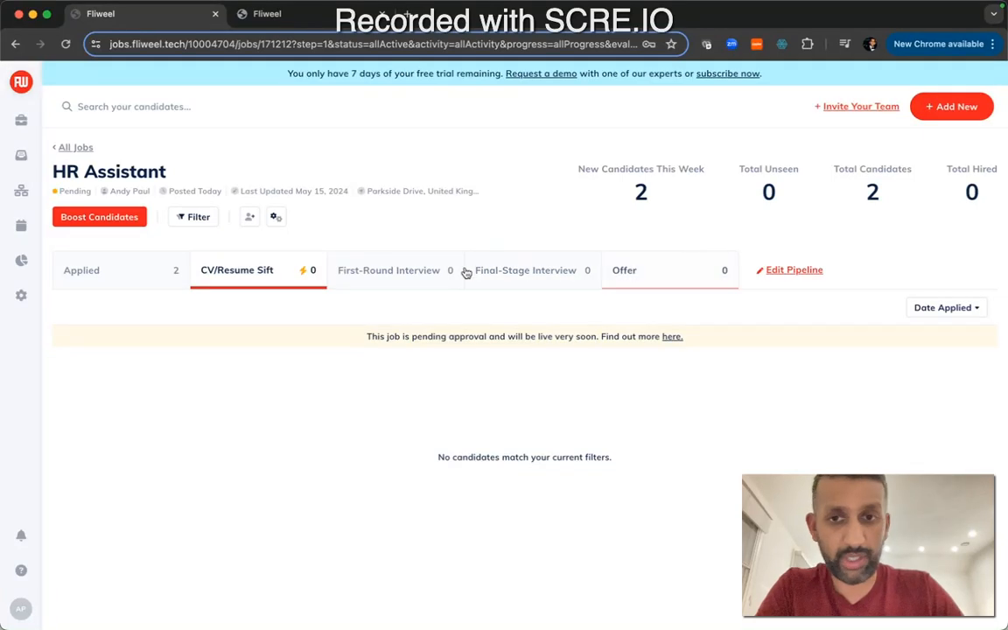
left_click(808, 269)
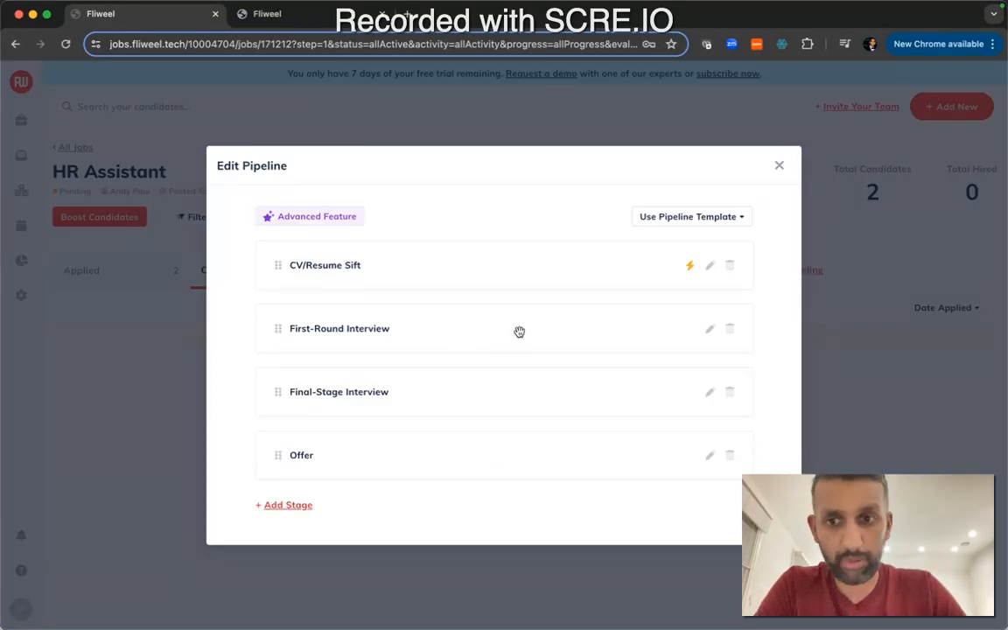
left_click(710, 265)
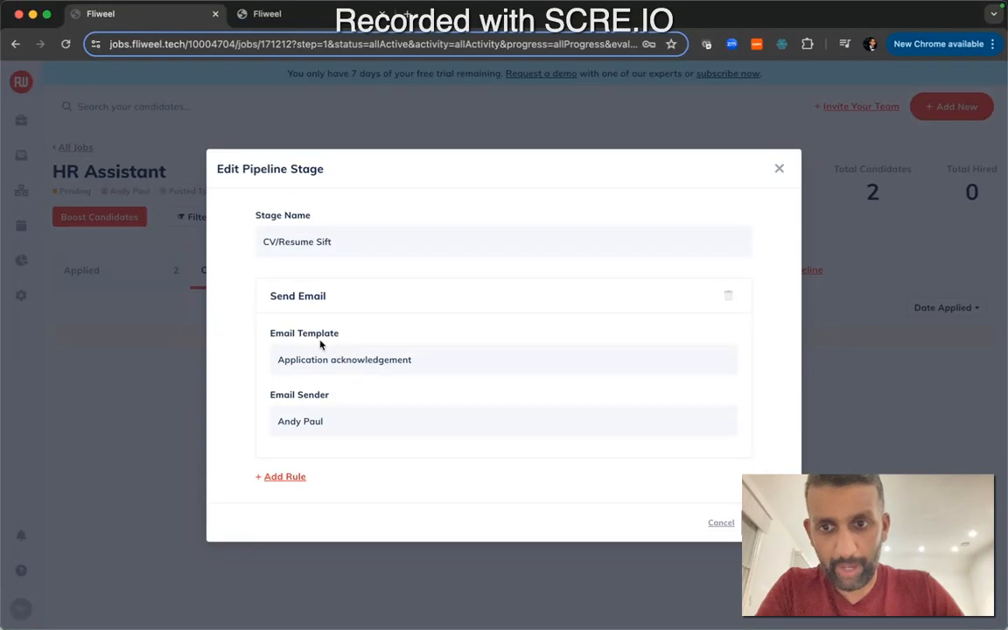
left_click(277, 478)
scroll(320, 368, "down", 3)
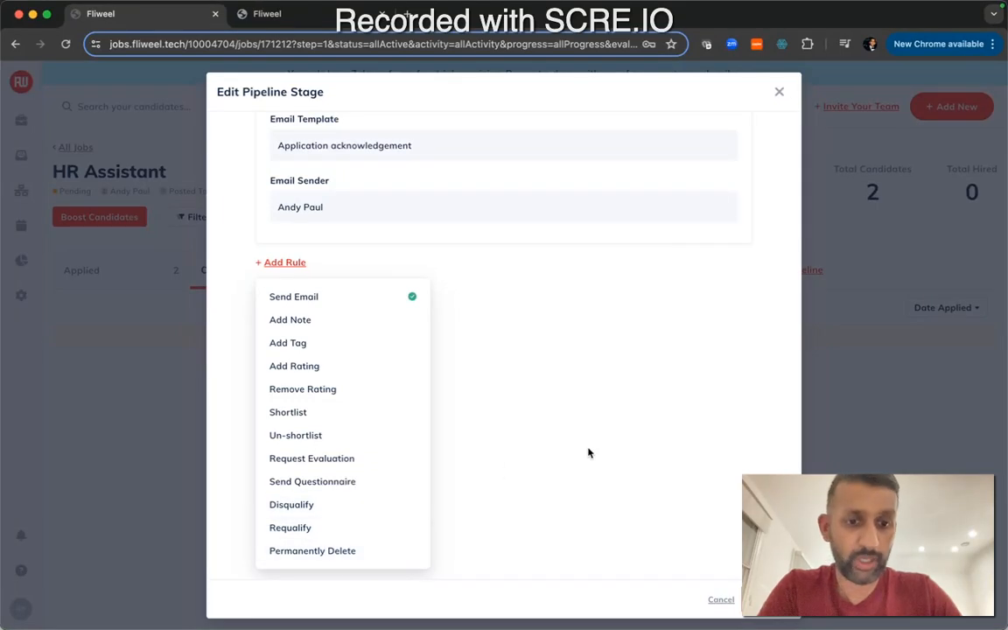
left_click(721, 600)
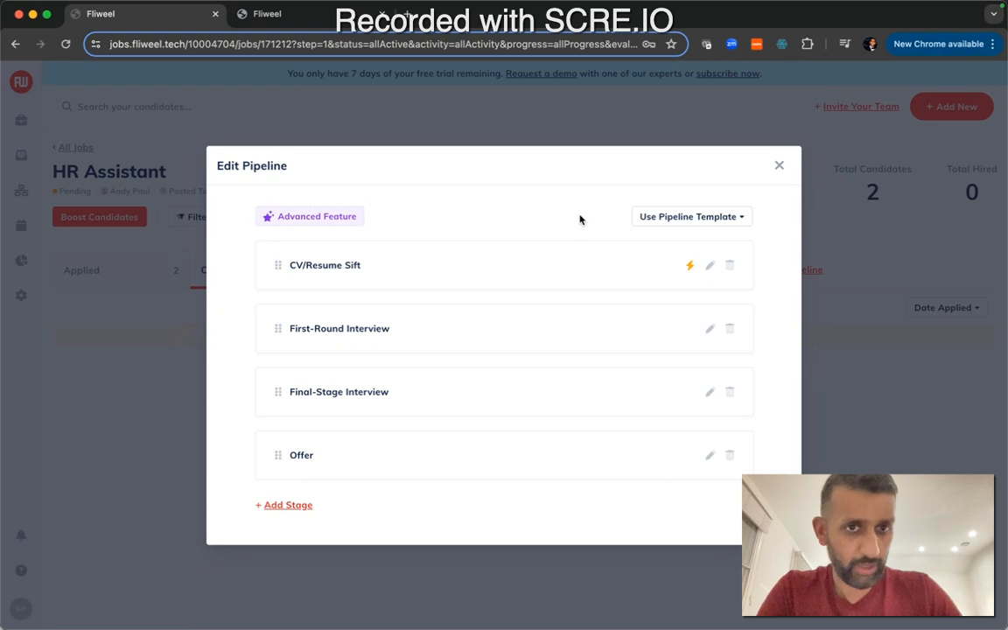
left_click(780, 166)
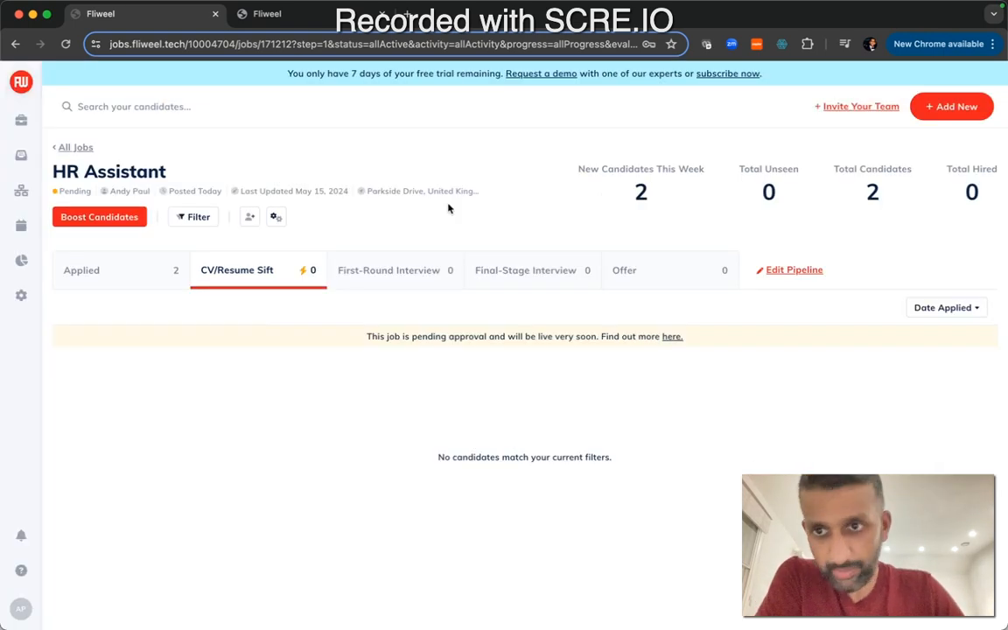
left_click(185, 219)
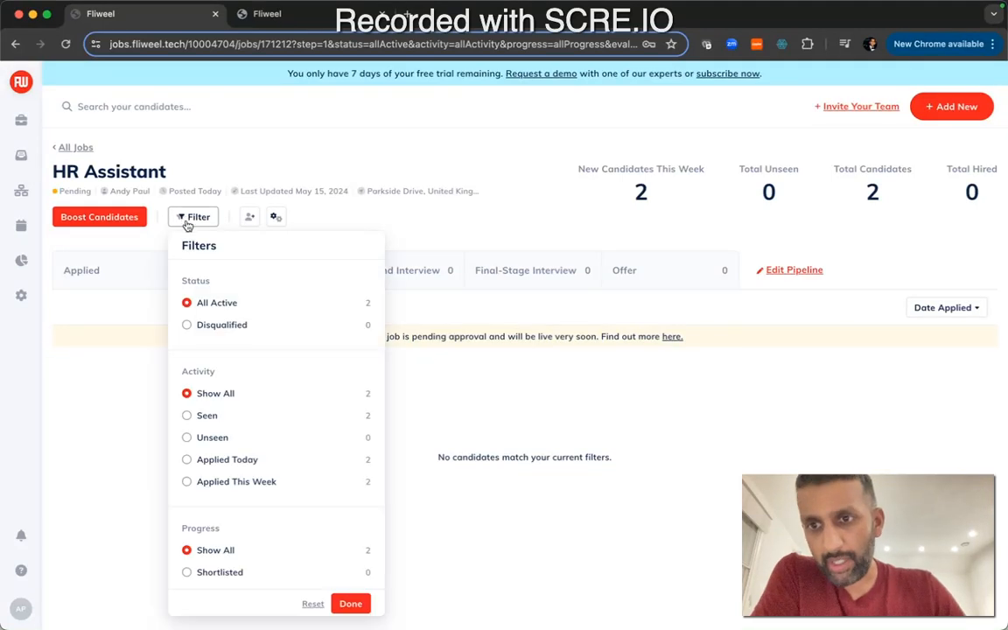
left_click(144, 258)
left_click(122, 220)
left_click(123, 221)
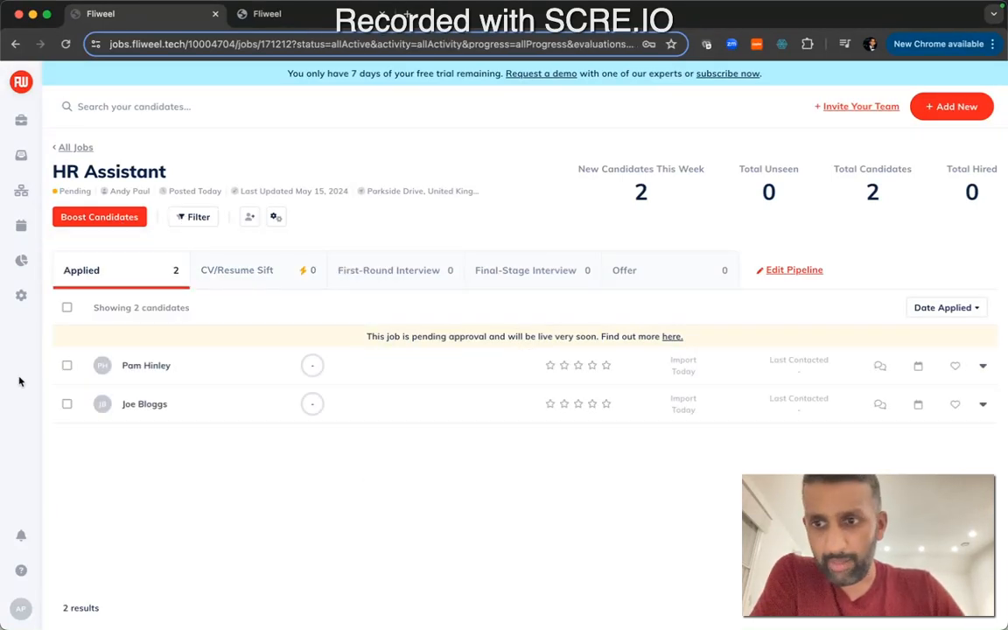
left_click(67, 365)
Open the Boost Candidates options, the Add Candidate form and the job settings menu, closing each without changes
left_click(112, 217)
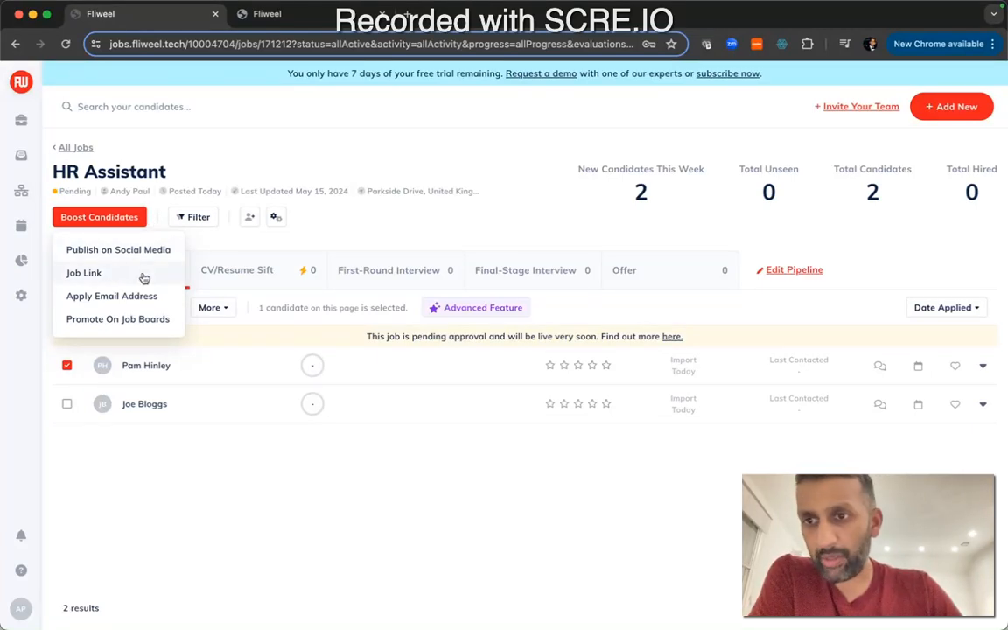
left_click(261, 225)
left_click(252, 218)
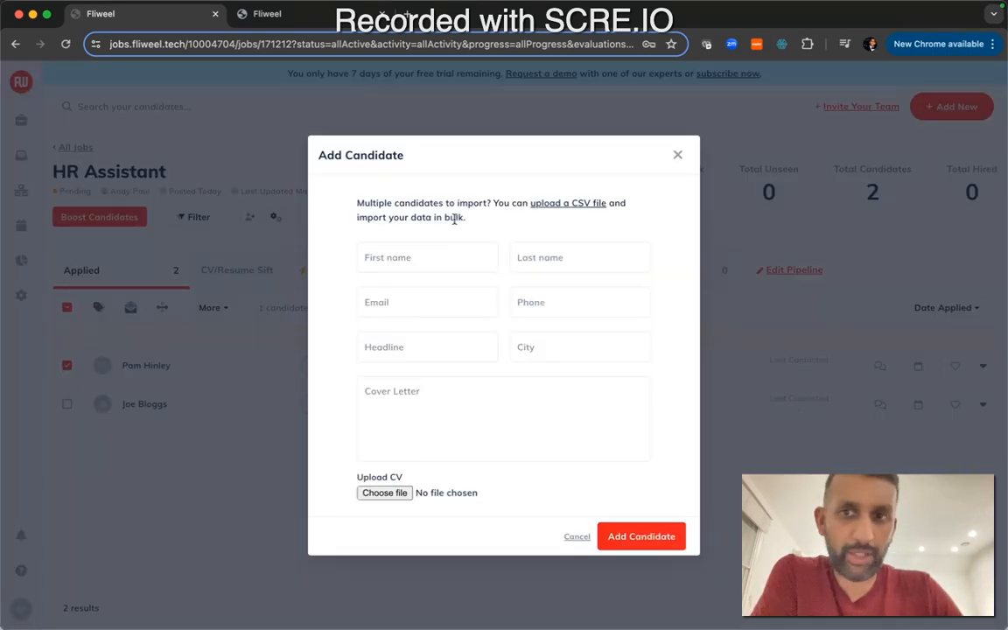
left_click(677, 155)
left_click(276, 218)
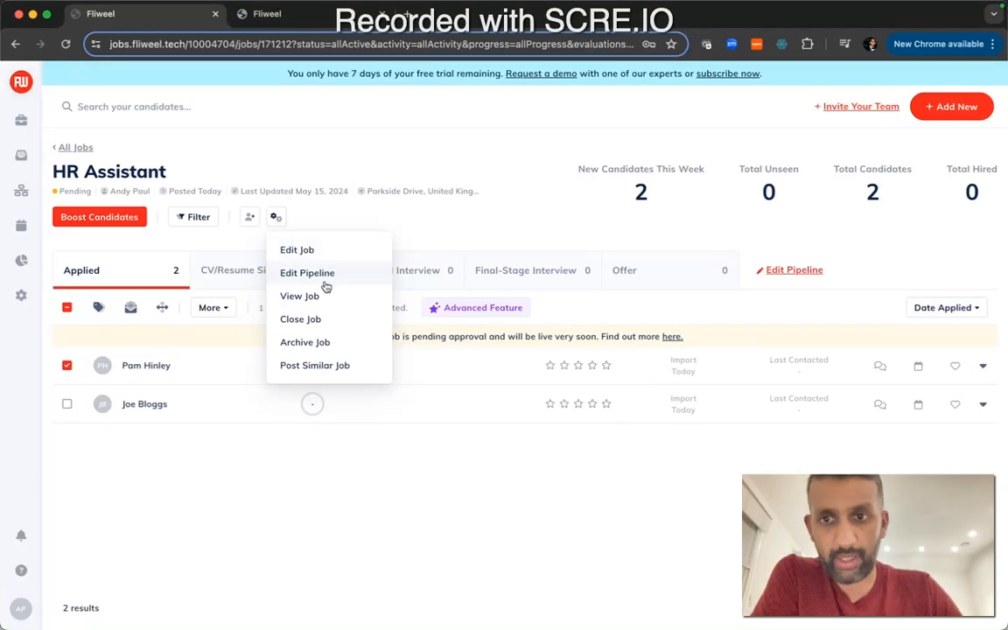
left_click(452, 210)
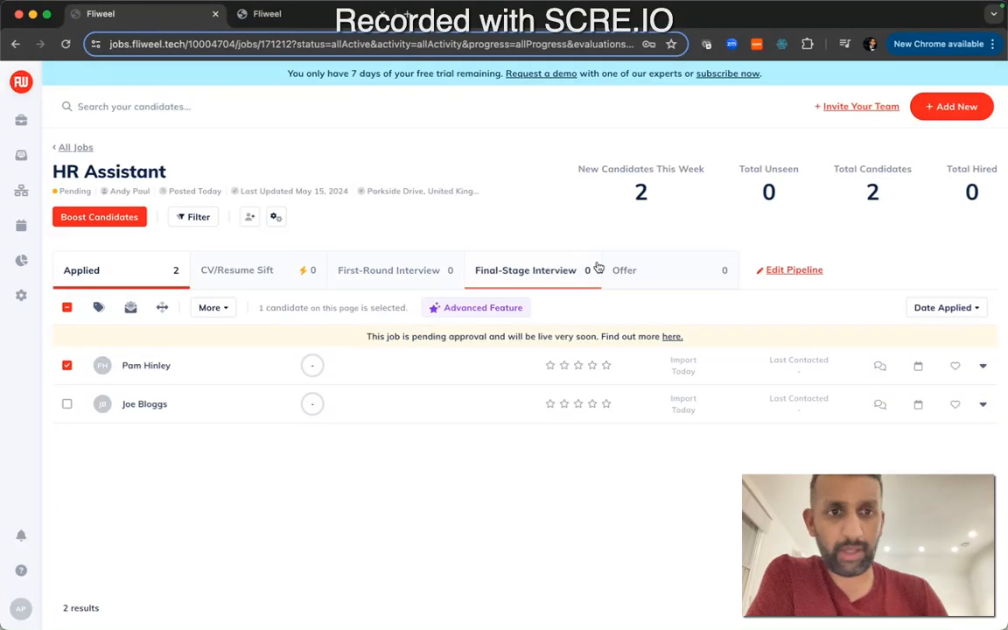
Visit the Jobs list and the inbox, and open the Add New options without choosing one
left_click(22, 119)
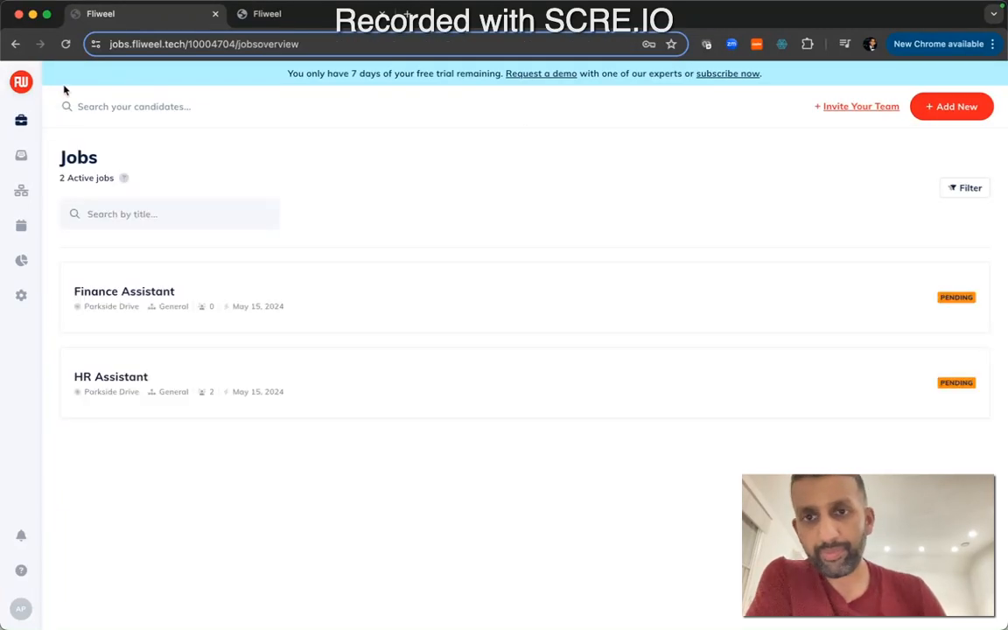
left_click(24, 170)
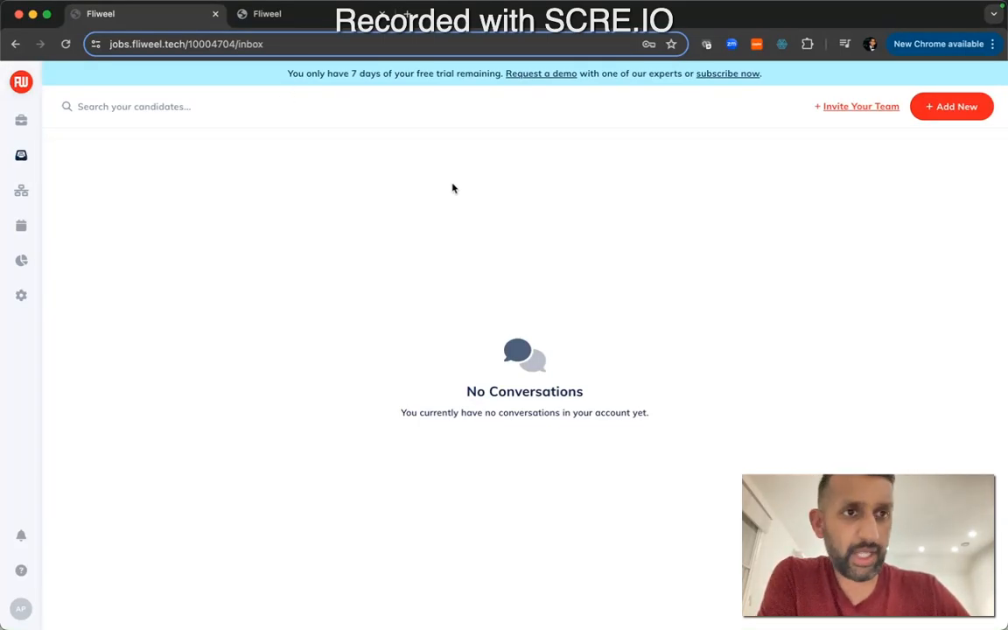
left_click(979, 121)
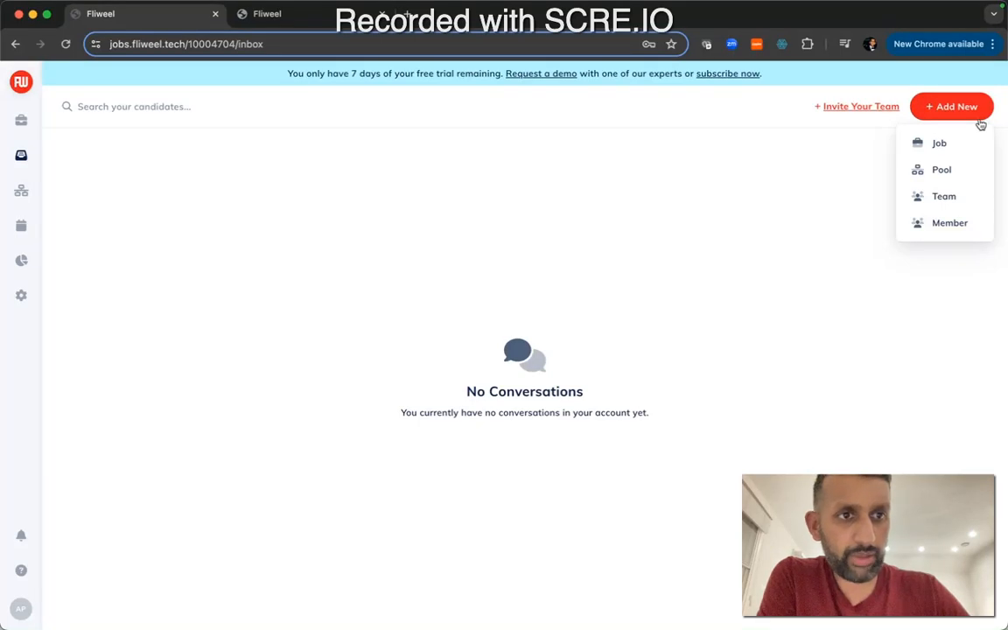
left_click(840, 145)
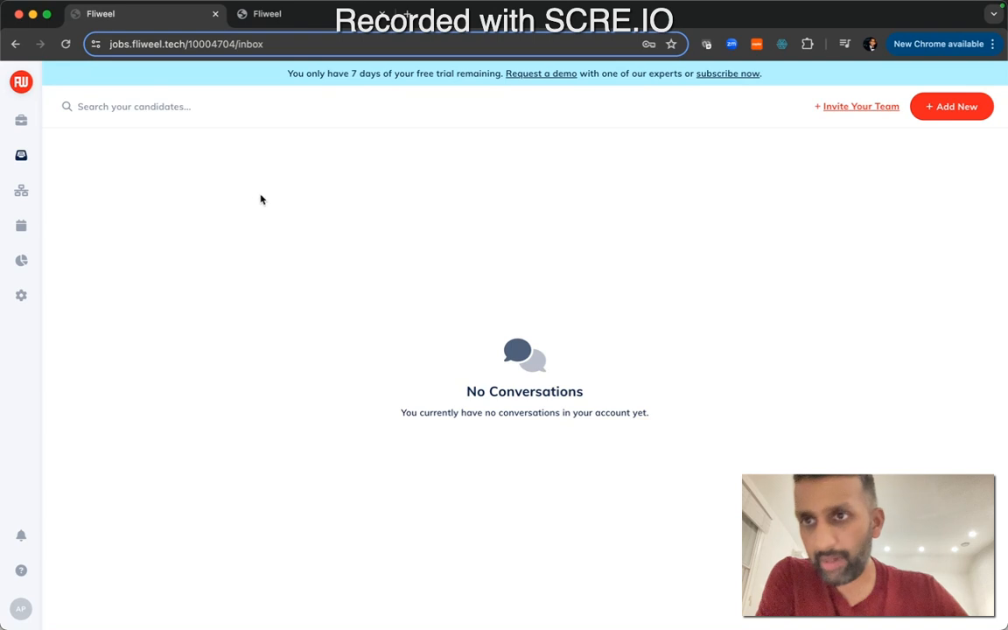
Open the General Application talent pool and its pool list, then view the calendar and its Add New options
left_click(29, 193)
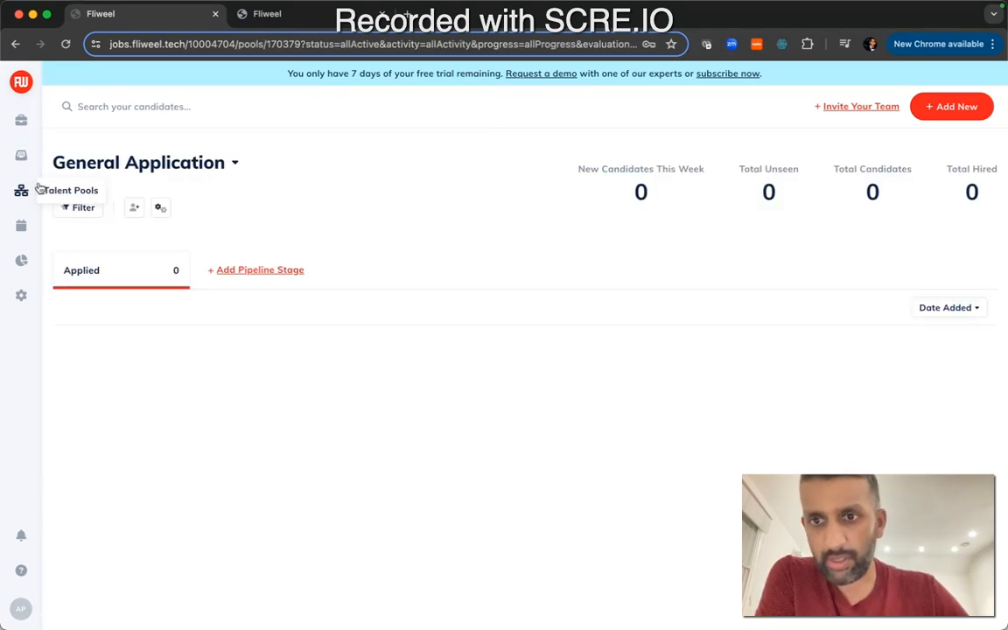
left_click(231, 172)
left_click(291, 157)
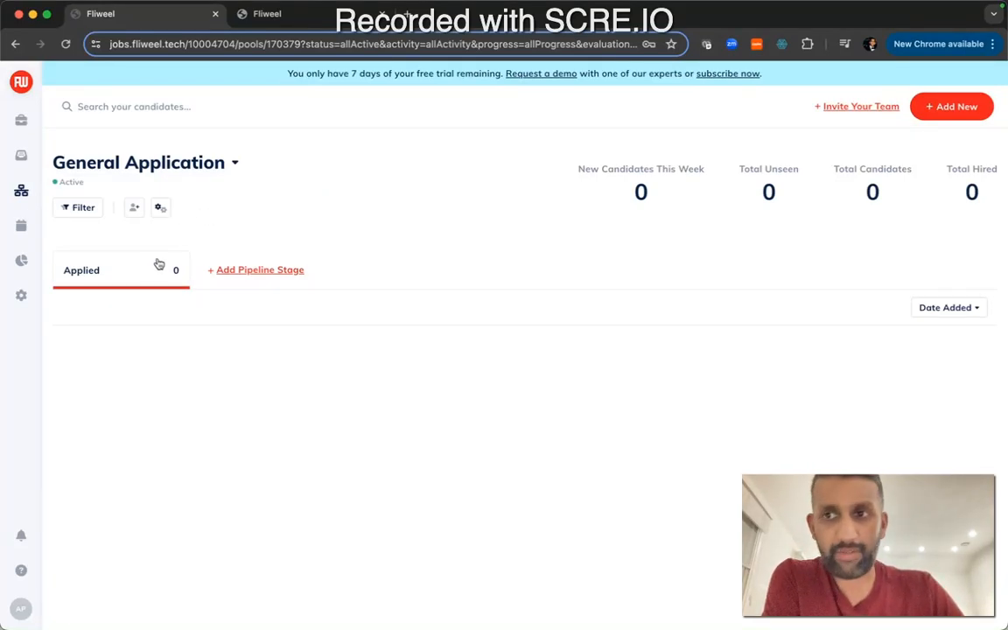
left_click(21, 225)
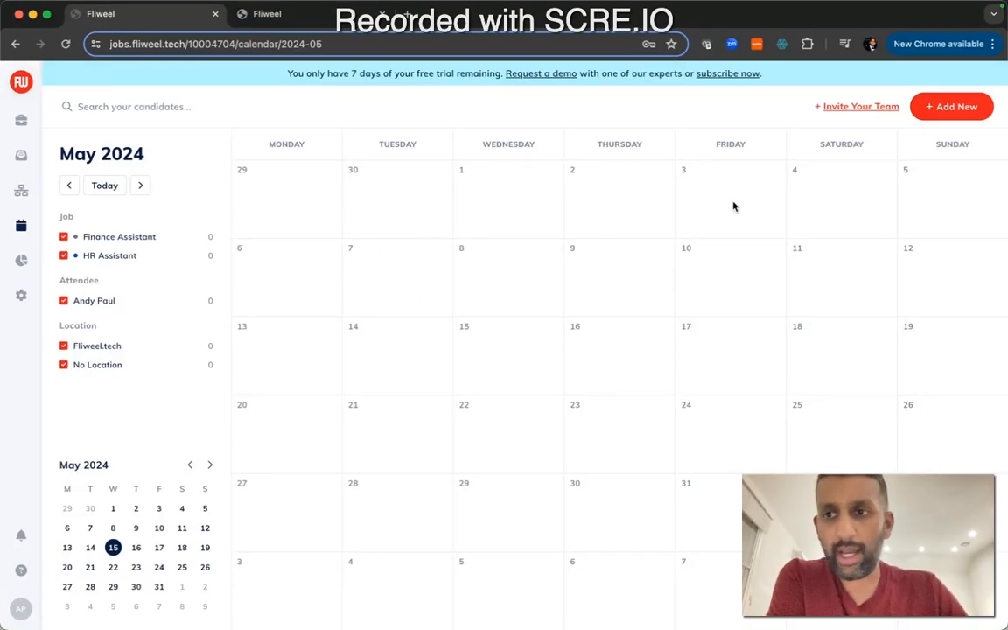
left_click(959, 106)
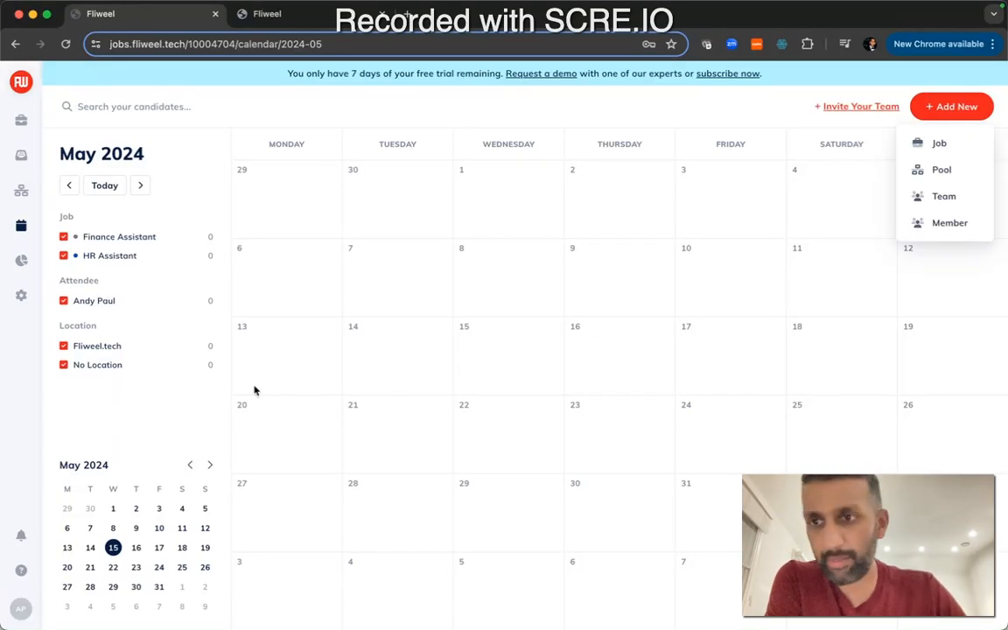
Open the Reports overview and its date range picker, then cancel the date selection
left_click(21, 262)
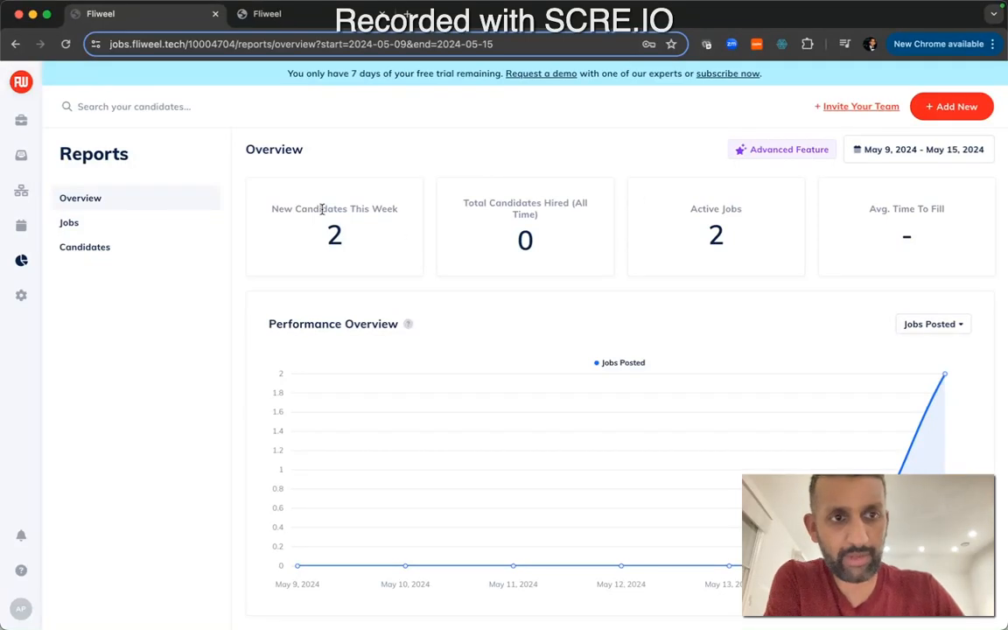
left_click(899, 153)
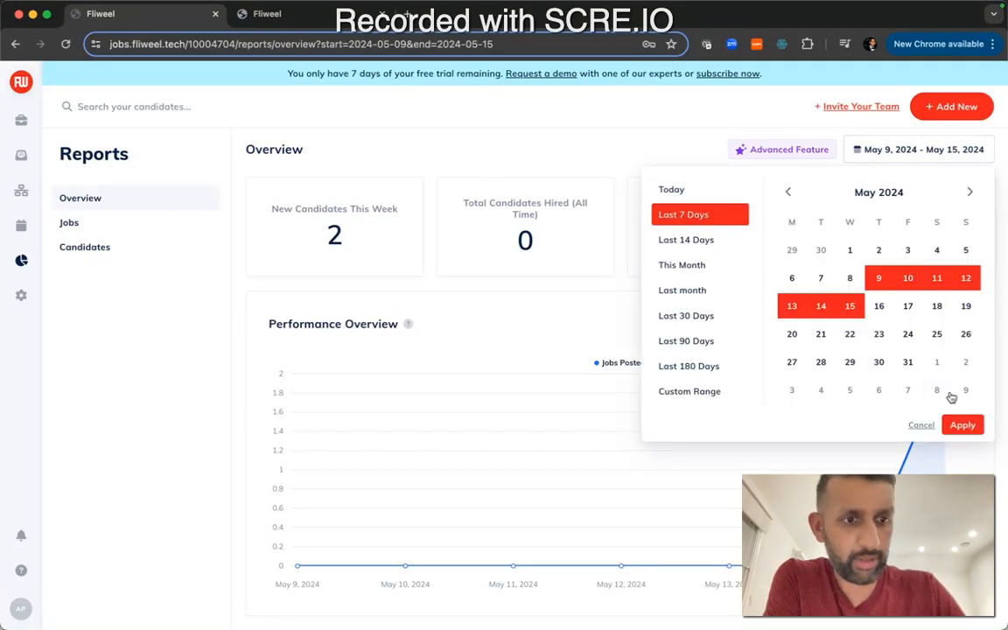
left_click(921, 426)
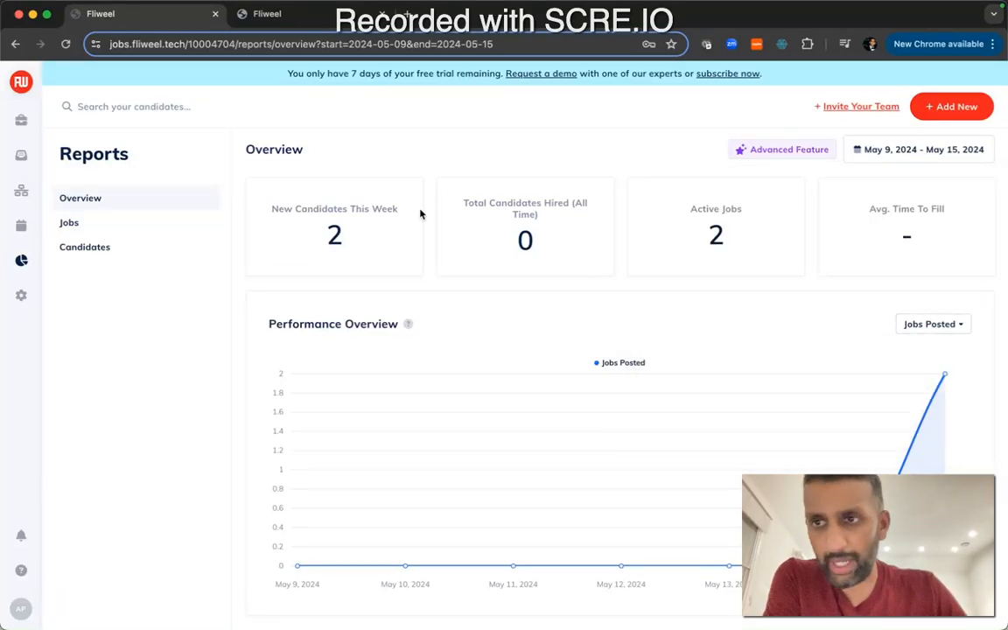
Browse the Jobs and Candidates reports, then view profile settings and return to the Jobs list
left_click(176, 216)
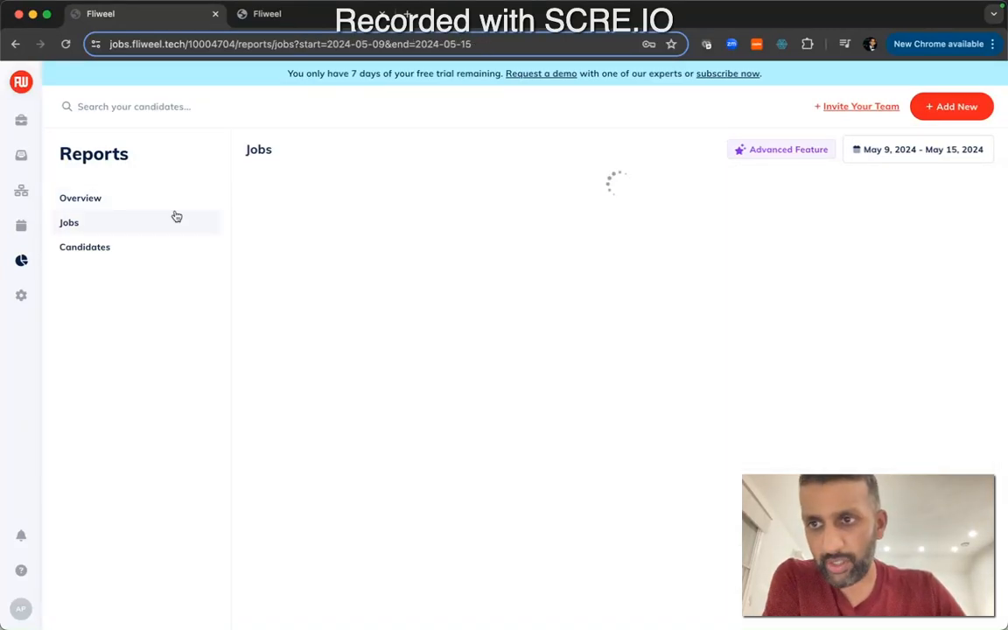
left_click(176, 260)
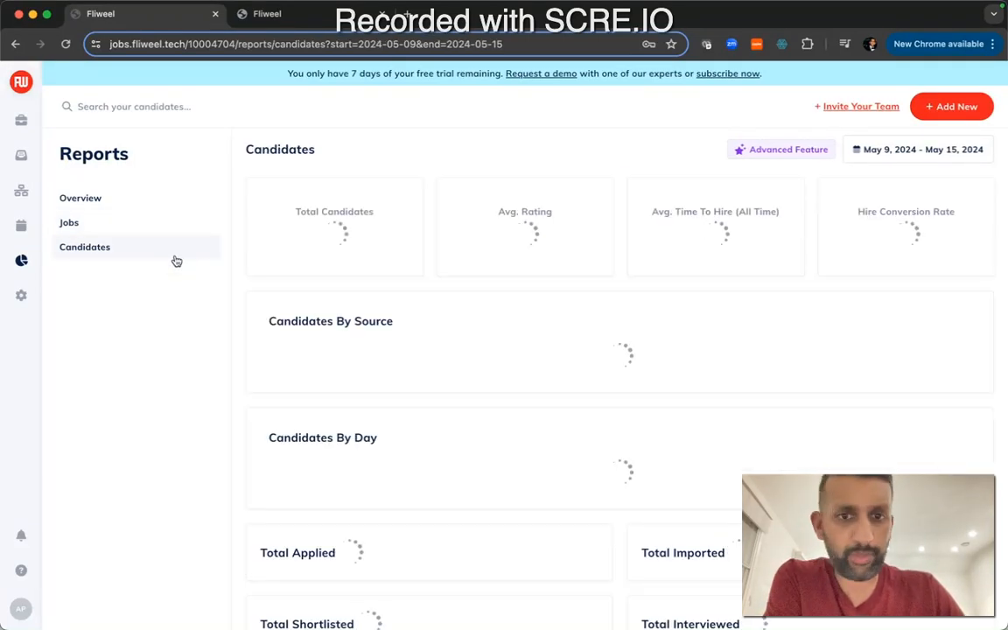
scroll(345, 277, "down", 2)
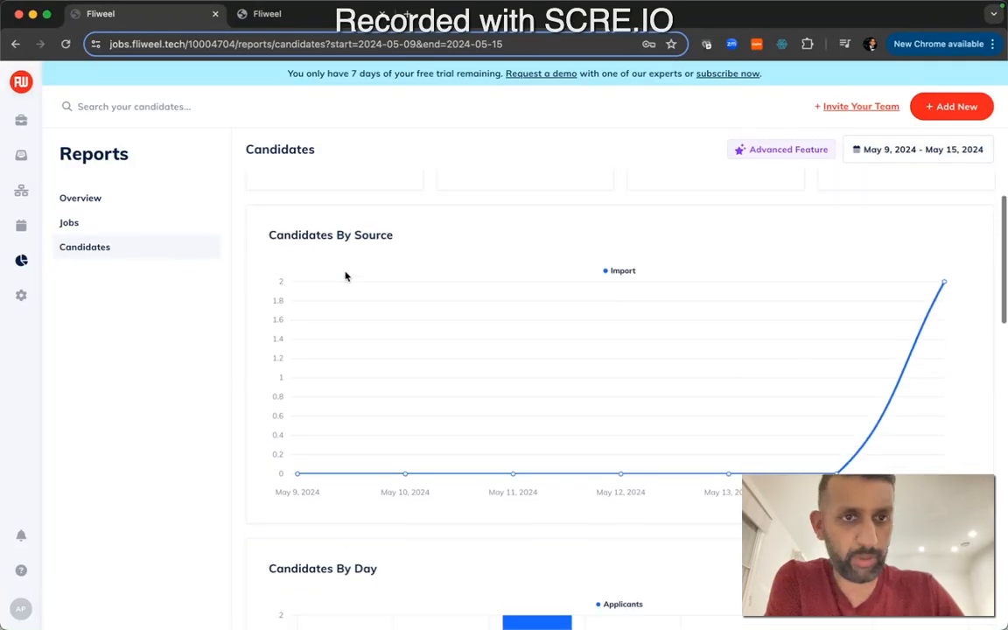
scroll(345, 272, "down", 9)
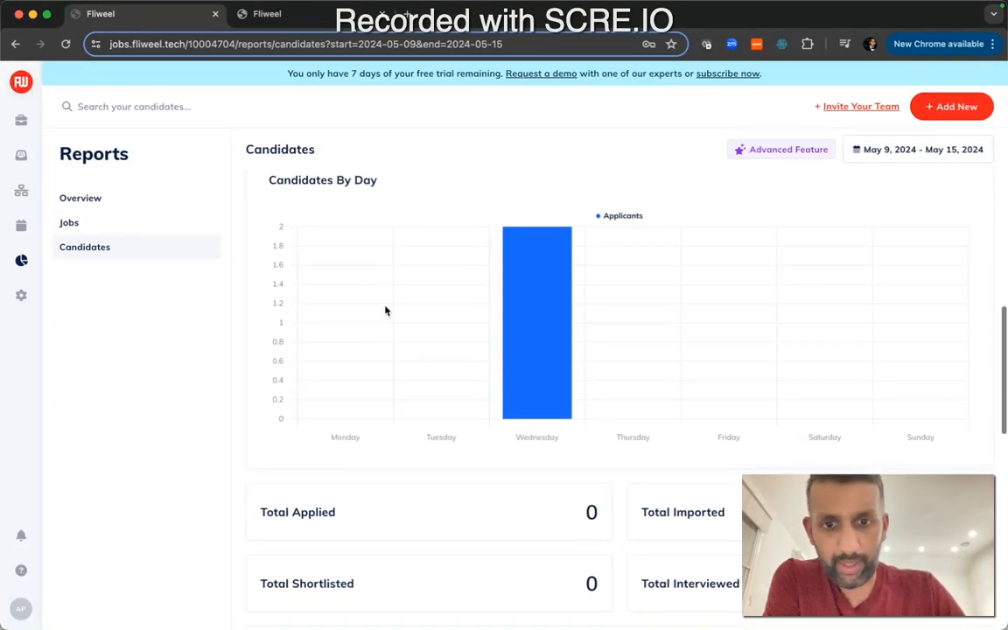
scroll(345, 331, "down", 5)
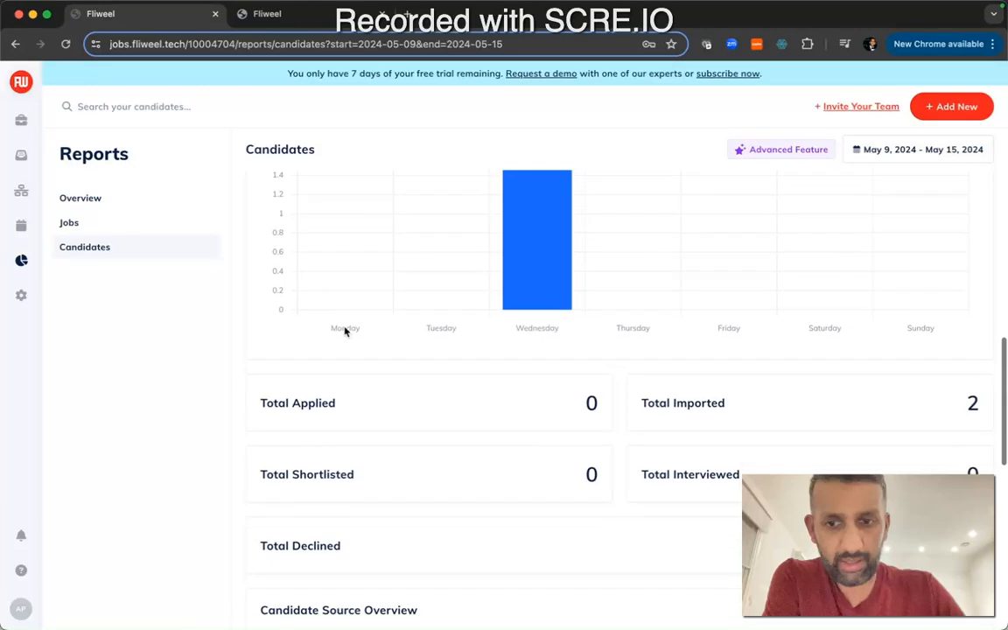
scroll(345, 331, "down", 9)
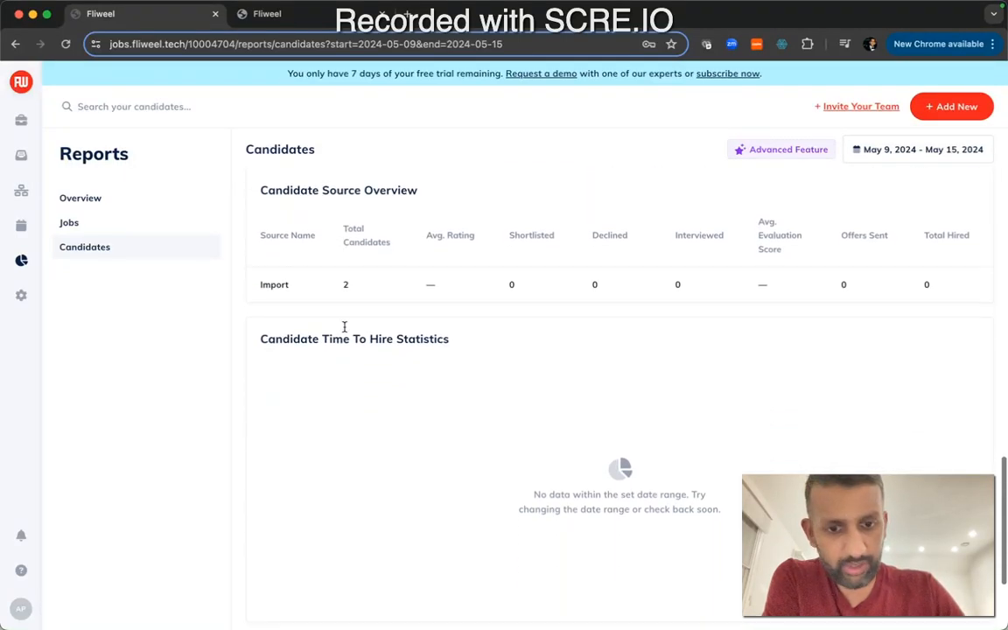
scroll(345, 330, "down", 1)
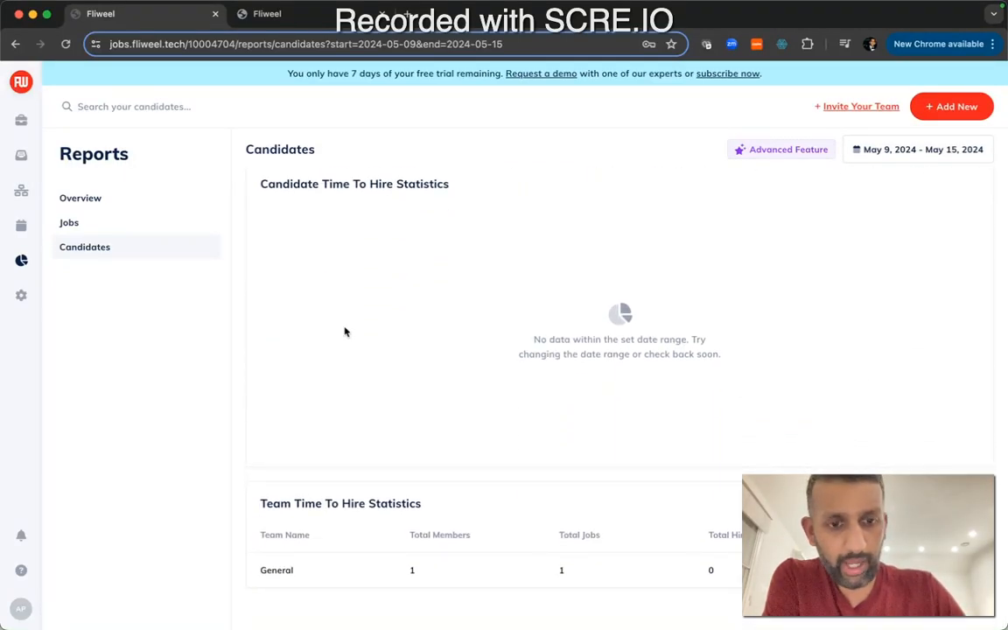
scroll(345, 331, "up", 18)
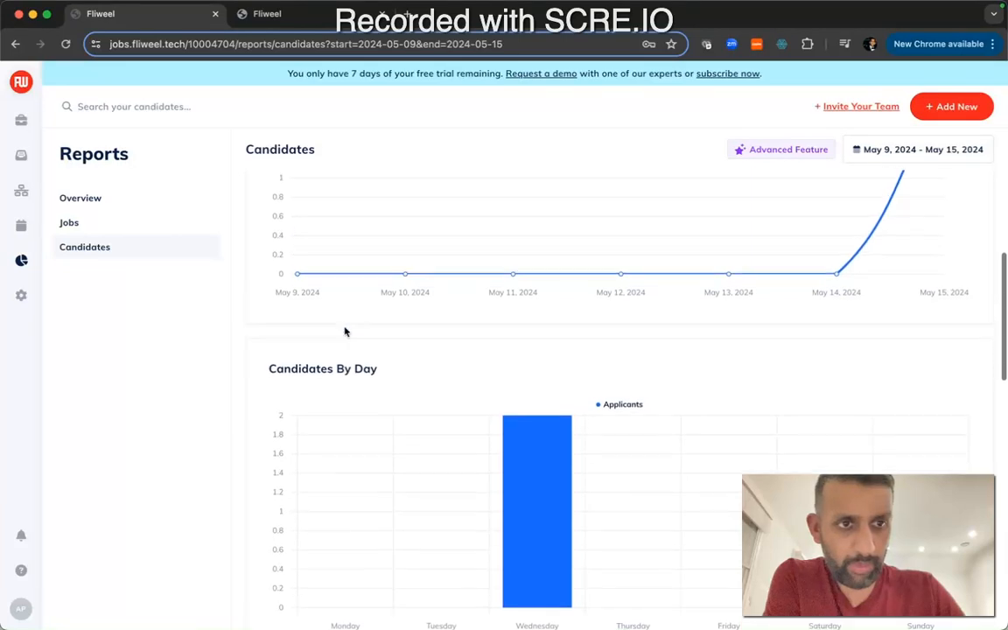
scroll(344, 330, "up", 3)
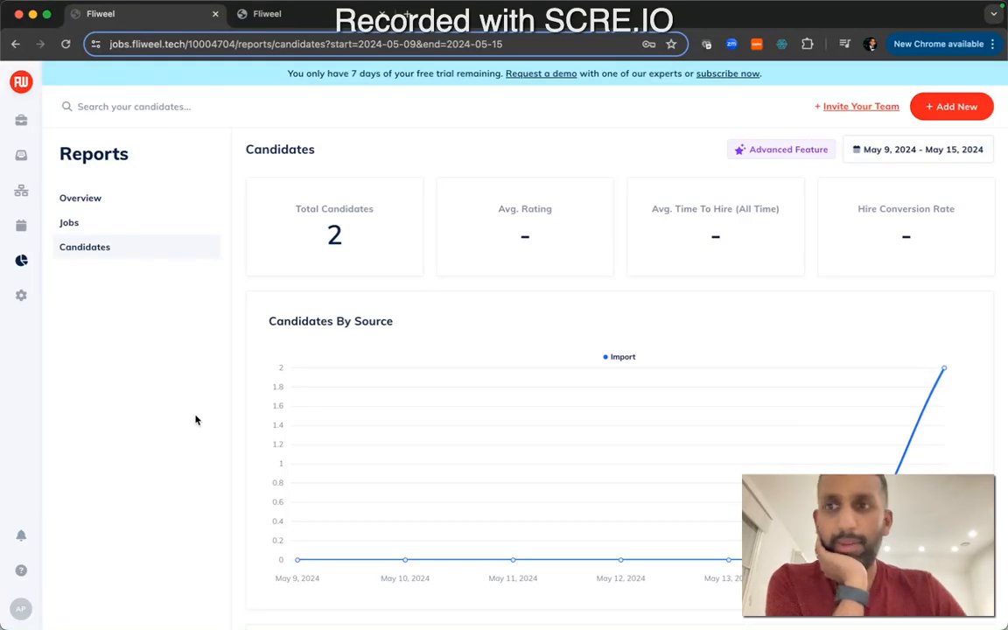
left_click(21, 295)
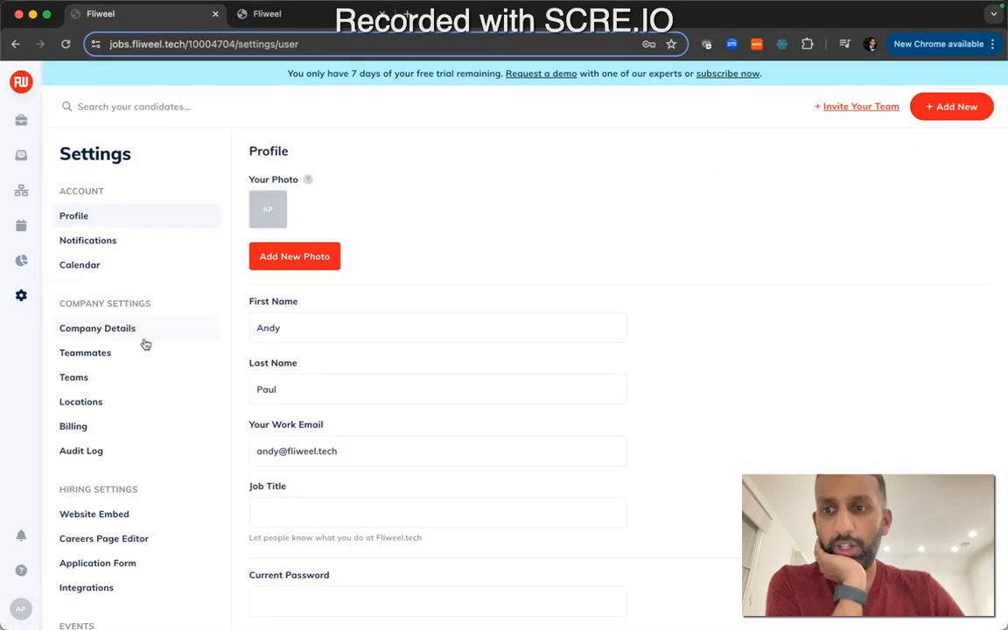
left_click(21, 120)
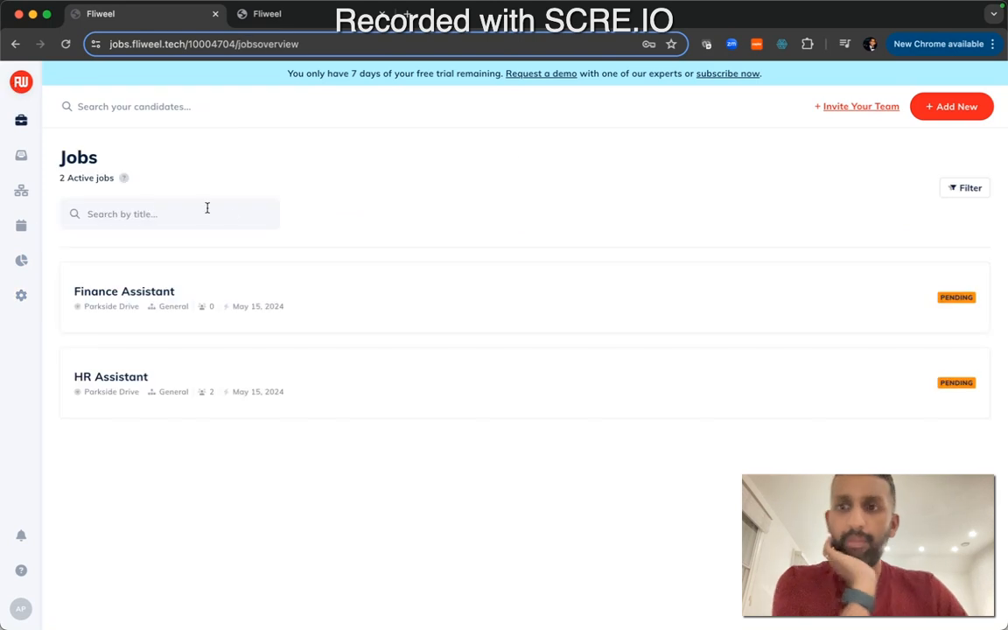